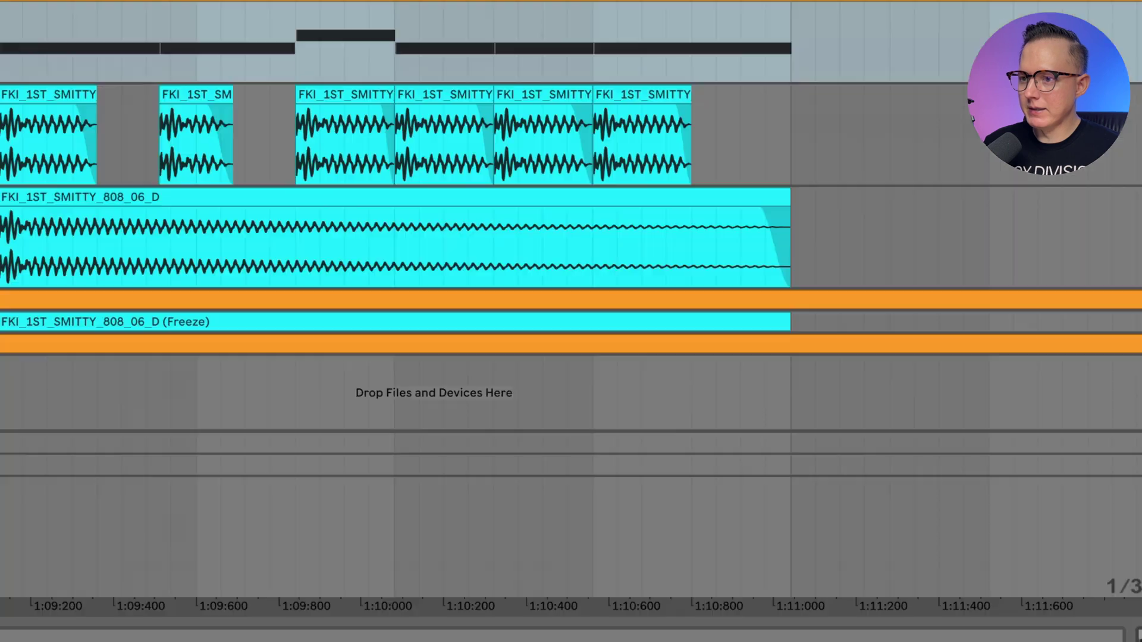
Examine the Main Lead MIDI note patterns and compare them with the chopped 808Bass clips starting at bar 37
{"action": "scroll", "coordinate": [721, 1], "scroll_direction": "right", "scroll_amount": 8}
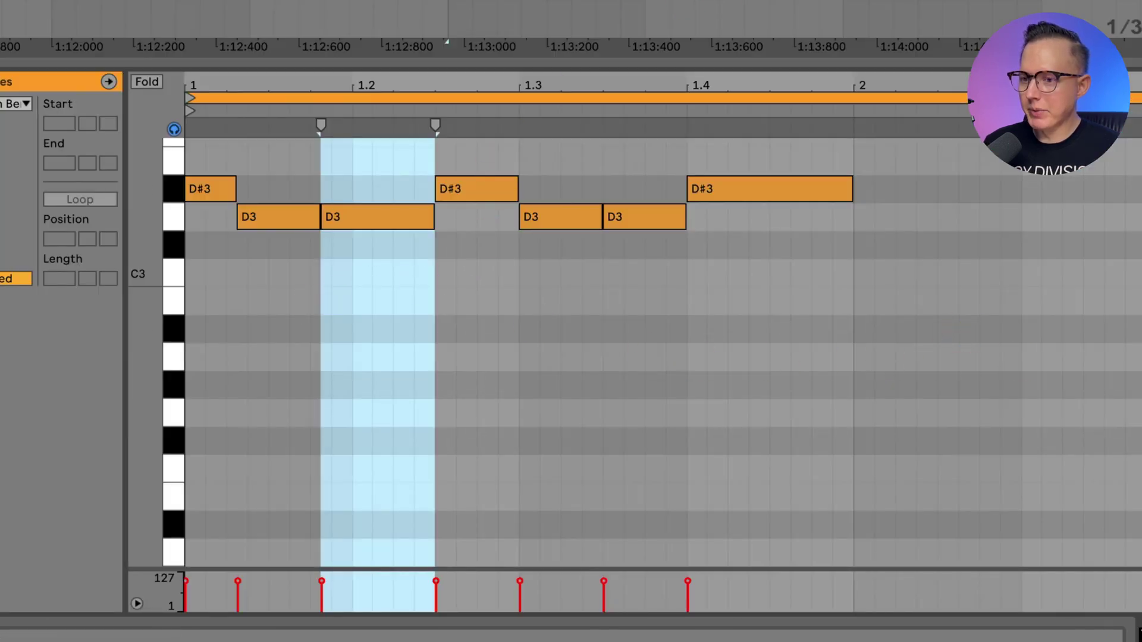
{"action": "key", "text": "ctrl+alt+l"}
{"action": "scroll", "coordinate": [430, 1], "scroll_direction": "down", "scroll_amount": 4}
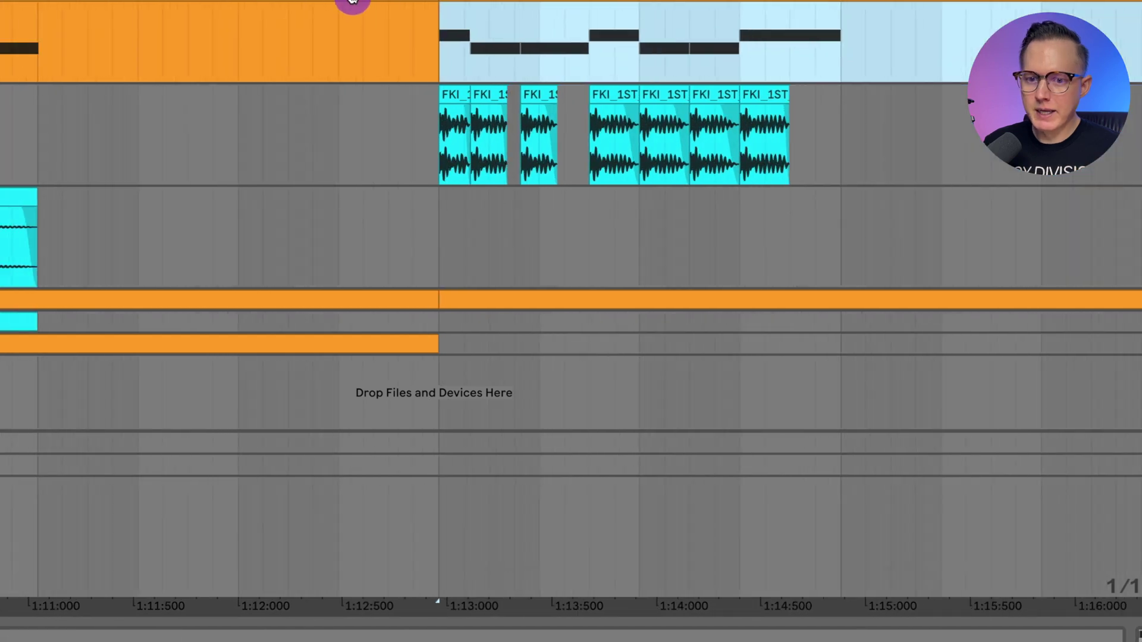
{"action": "scroll", "coordinate": [353, 2], "scroll_direction": "left", "scroll_amount": 5}
{"action": "scroll", "coordinate": [284, 2], "scroll_direction": "up", "scroll_amount": 4}
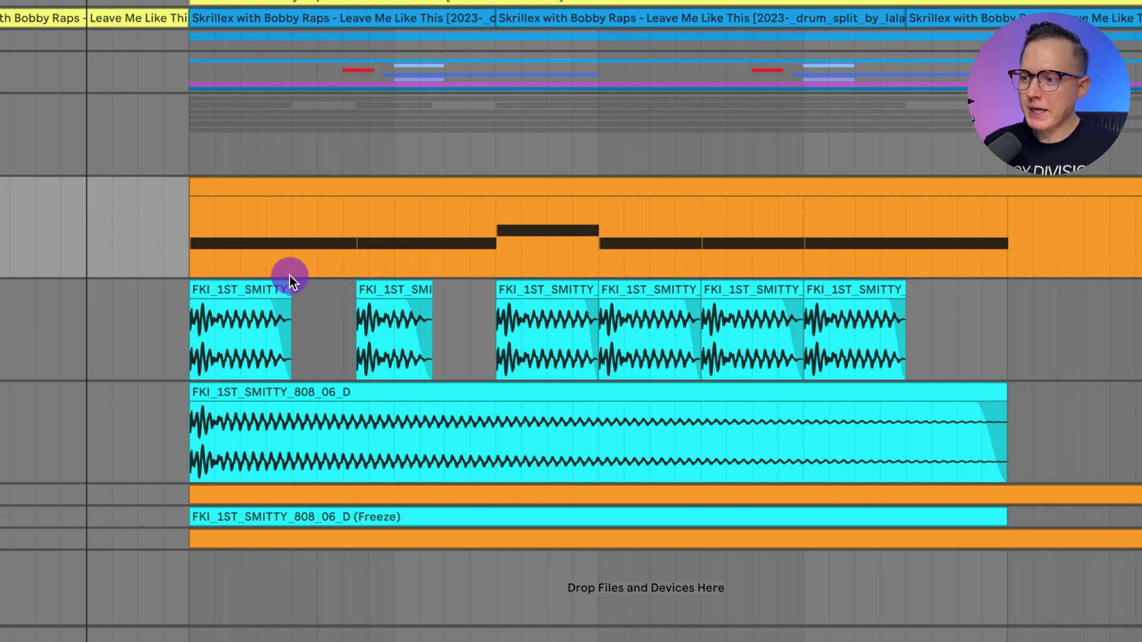
{"action": "left_click", "coordinate": [217, 287]}
{"action": "left_click", "coordinate": [676, 288]}
{"action": "left_click", "coordinate": [763, 290]}
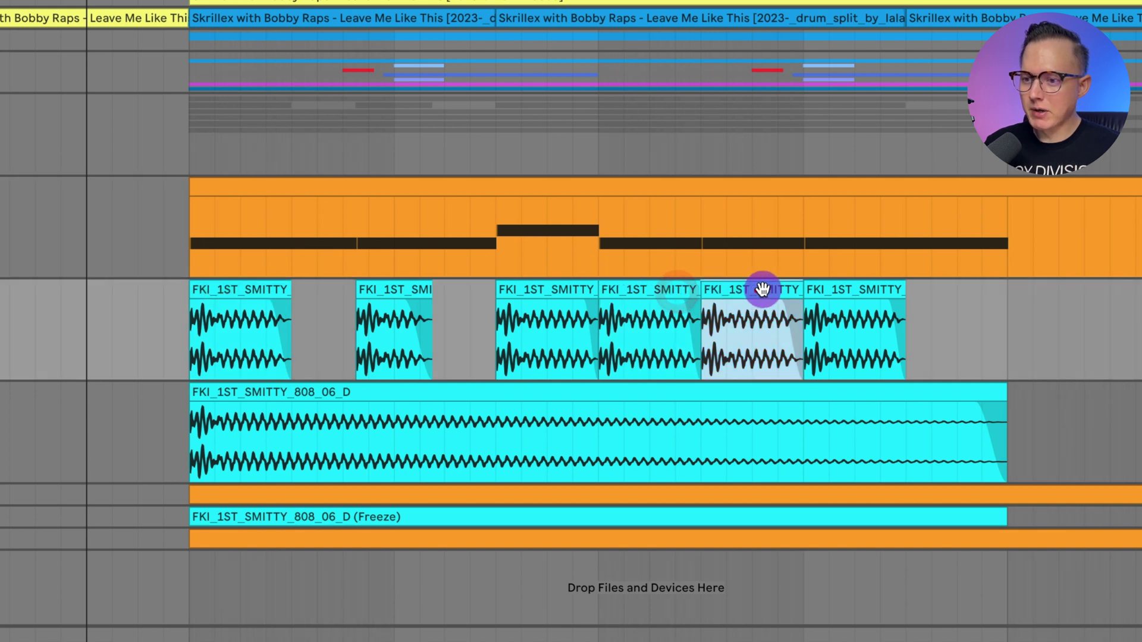
{"action": "left_click", "coordinate": [876, 293]}
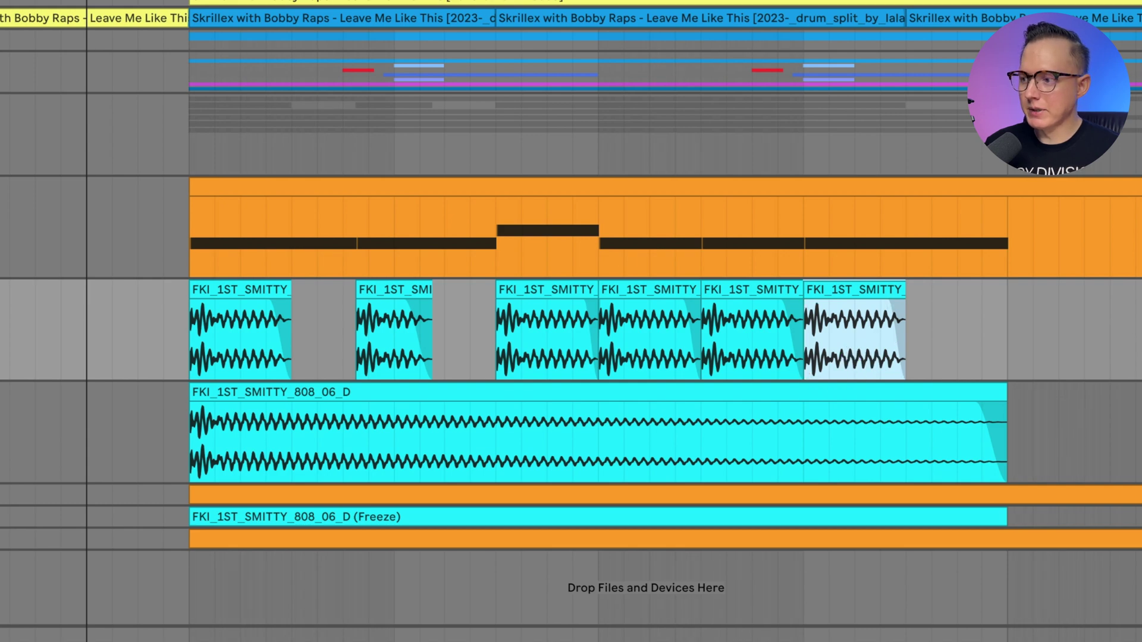
Solo the 808Bass track and set the playback start to 37.1.1
{"action": "key", "text": "0"}
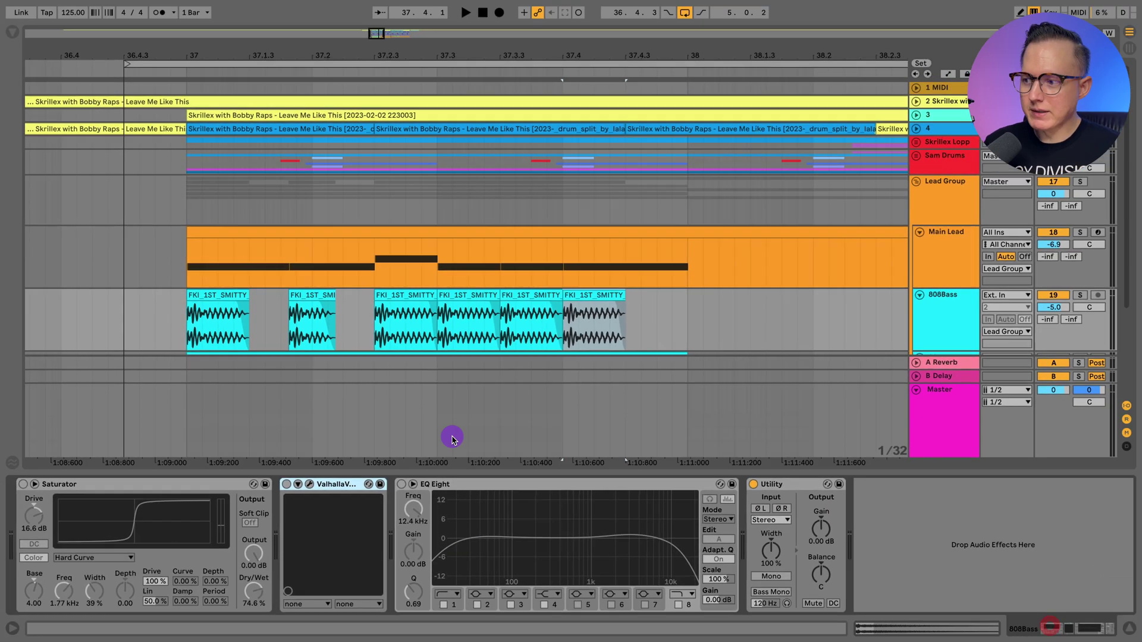
{"action": "left_click", "coordinate": [1080, 295]}
{"action": "left_click", "coordinate": [179, 308]}
{"action": "key", "text": "ctrl+z"}
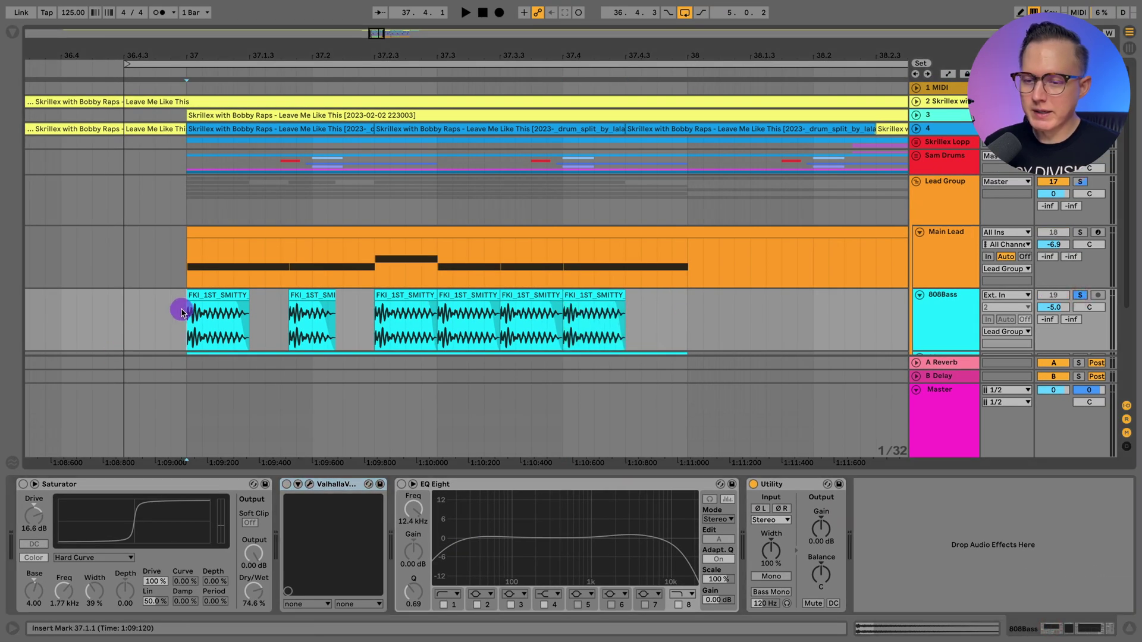
Play the soloed 808 clips dry, and again with the Saturator on the 808Bass track turned on
{"action": "scroll", "coordinate": [732, 306], "scroll_direction": "down", "scroll_amount": 1}
{"action": "key", "text": "space"}
{"action": "scroll", "coordinate": [732, 306], "scroll_direction": "down", "scroll_amount": 1}
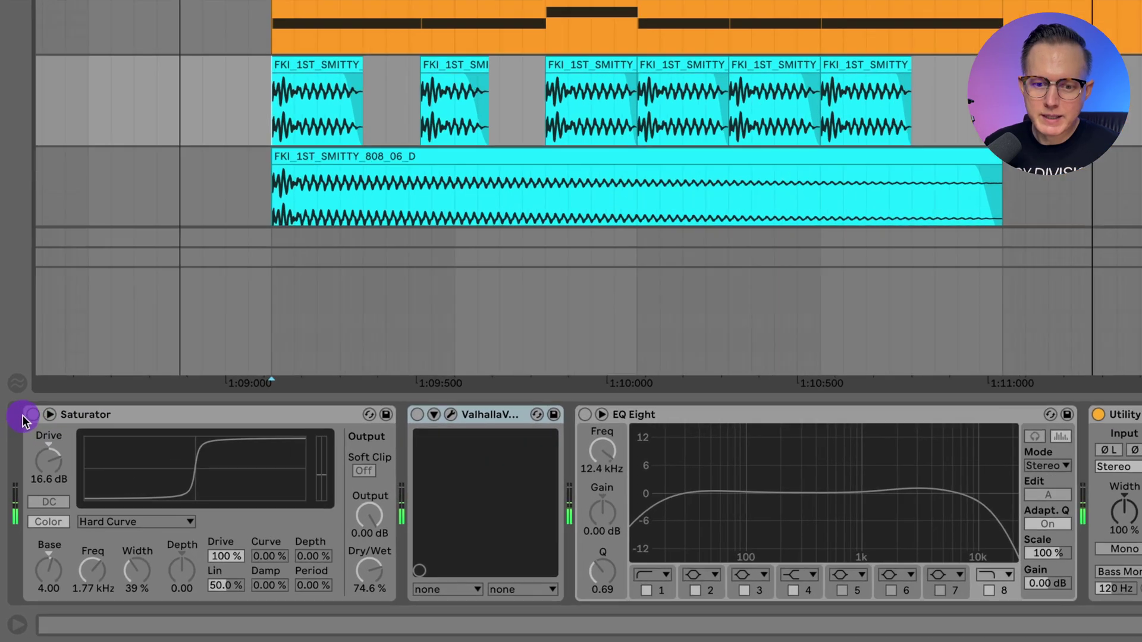
{"action": "left_click", "coordinate": [22, 484]}
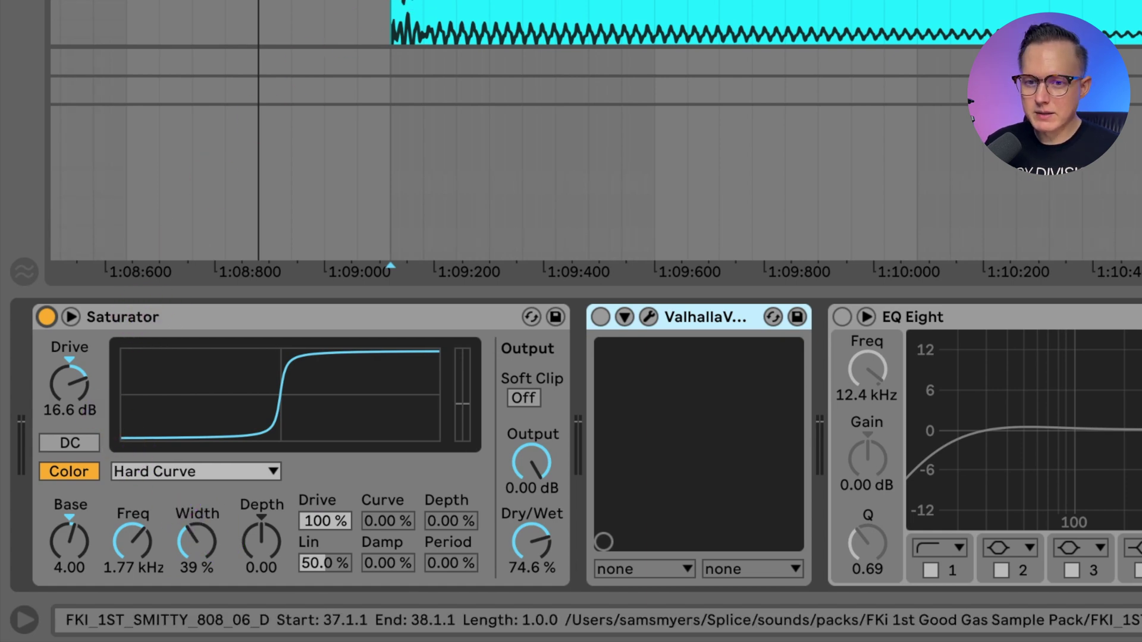
{"action": "key", "text": "space"}
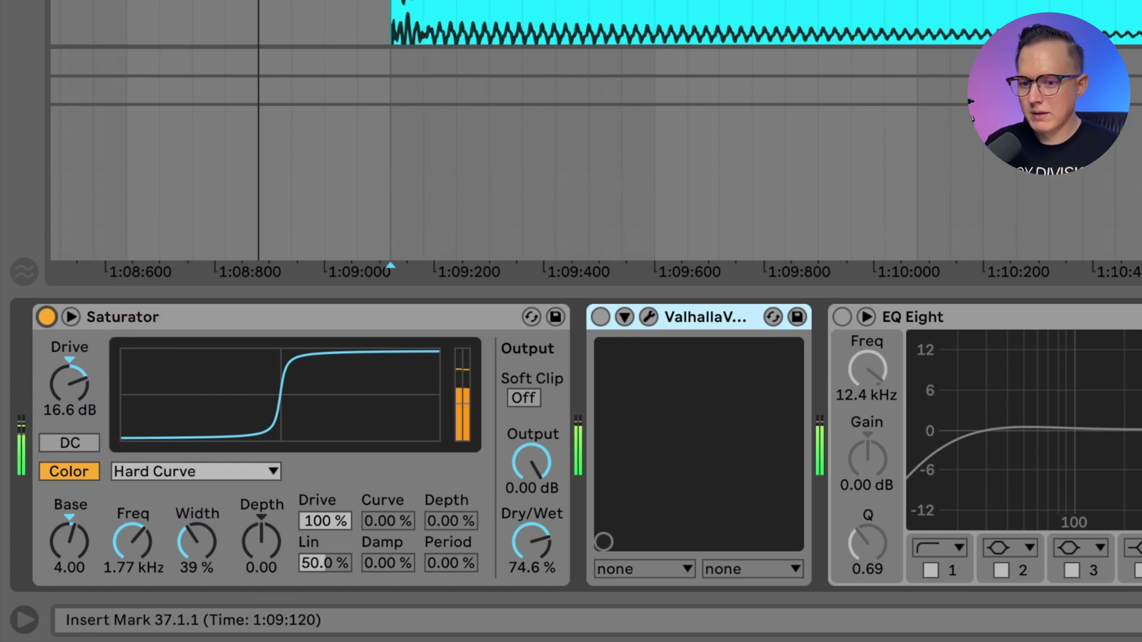
Turn on ValhallaVintageVerb on the 808Bass track and review its reverb settings in the plug-in window
{"action": "left_click", "coordinate": [601, 317]}
{"action": "left_click", "coordinate": [649, 317]}
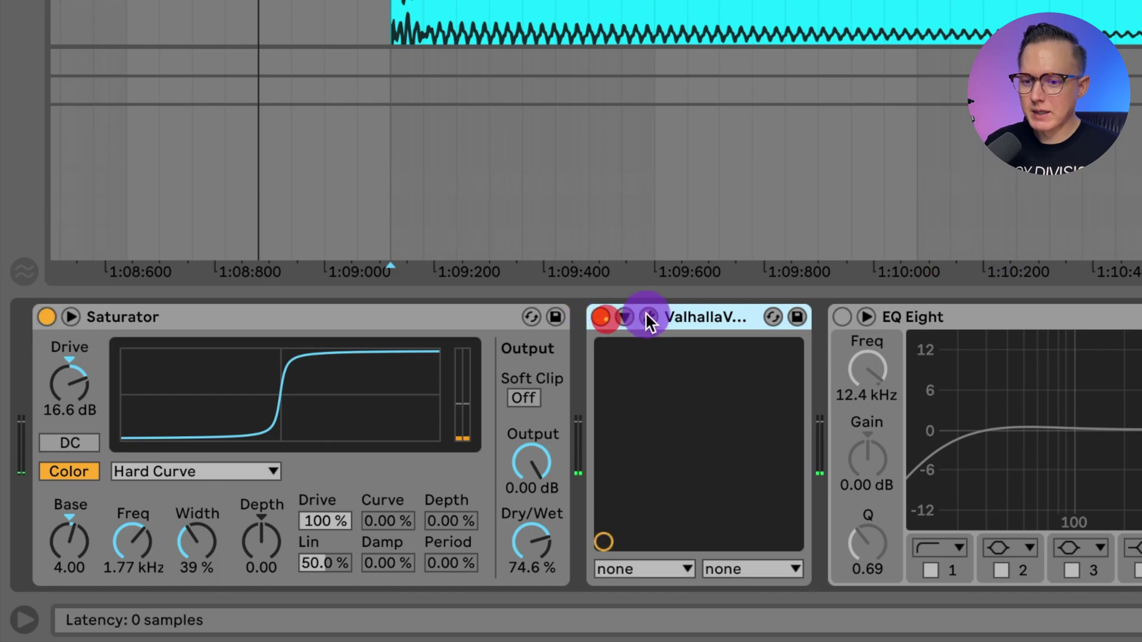
{"action": "left_click", "coordinate": [818, 226]}
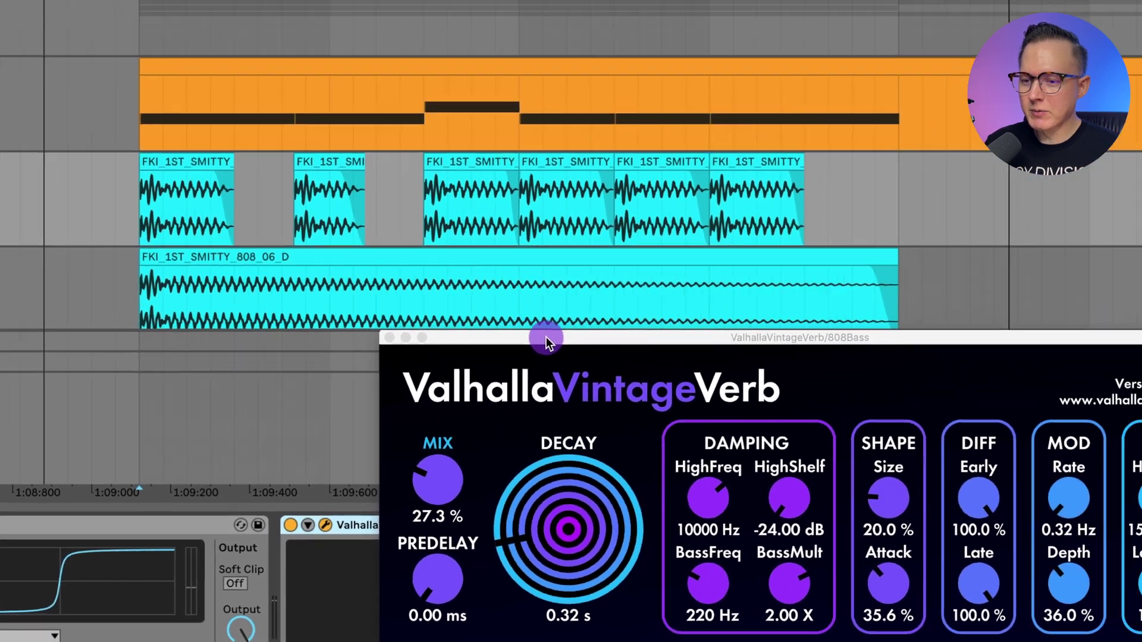
{"action": "left_click_drag", "start_coordinate": [944, 58], "coordinate": [266, 70]}
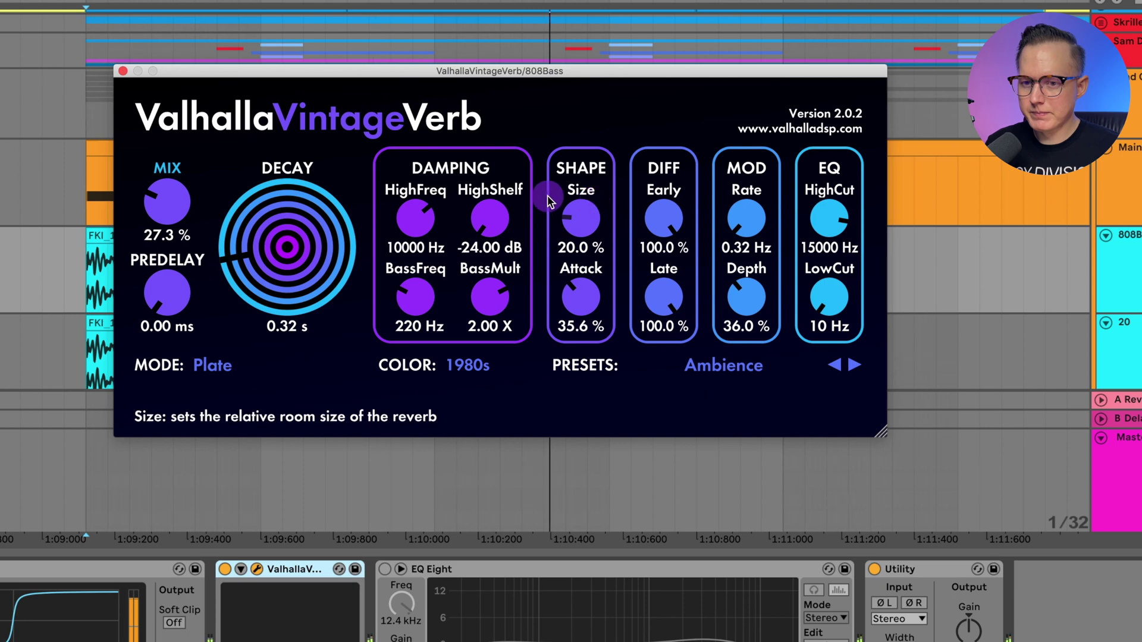
{"action": "left_click", "coordinate": [121, 70]}
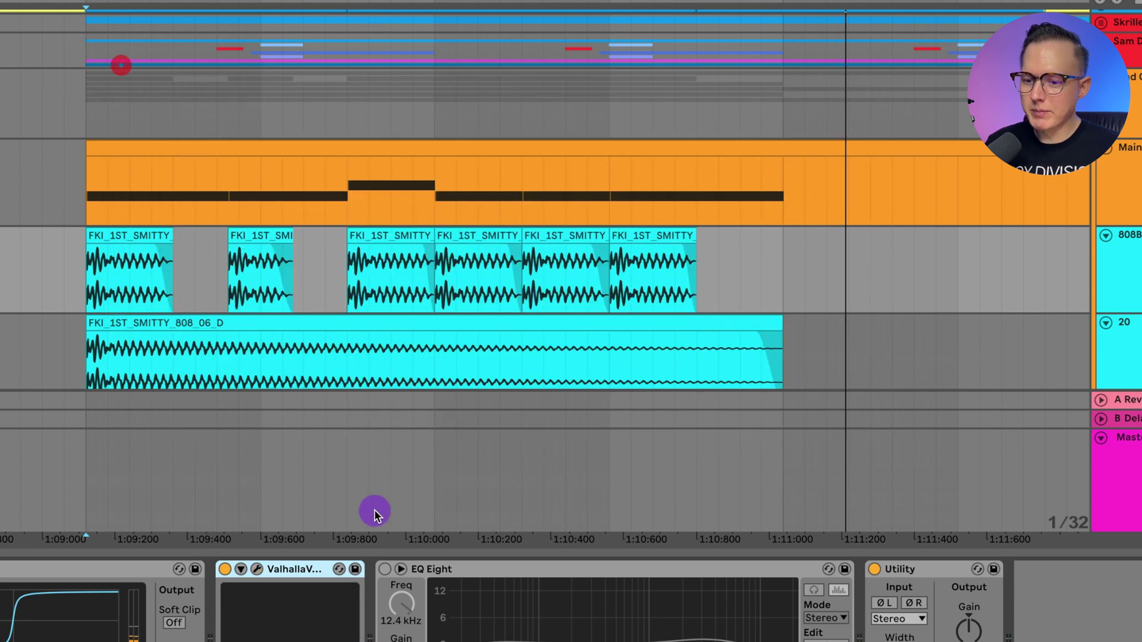
Turn on EQ Eight in the 808Bass chain, comparing the sound with and without it
{"action": "left_click", "coordinate": [385, 569]}
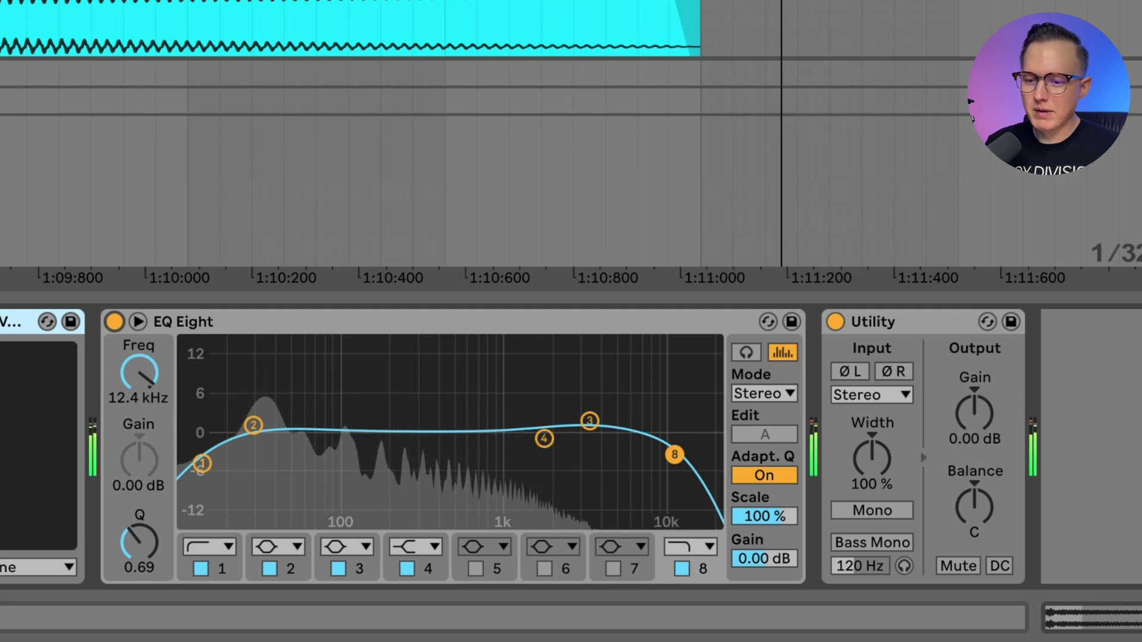
{"action": "left_click", "coordinate": [111, 322]}
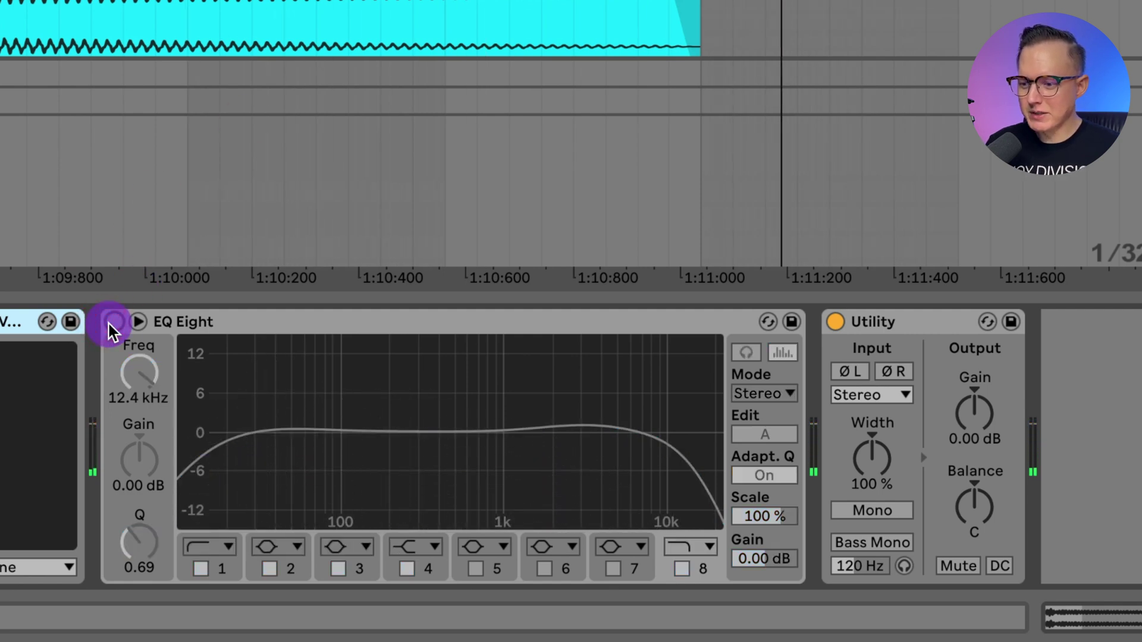
{"action": "left_click", "coordinate": [110, 323]}
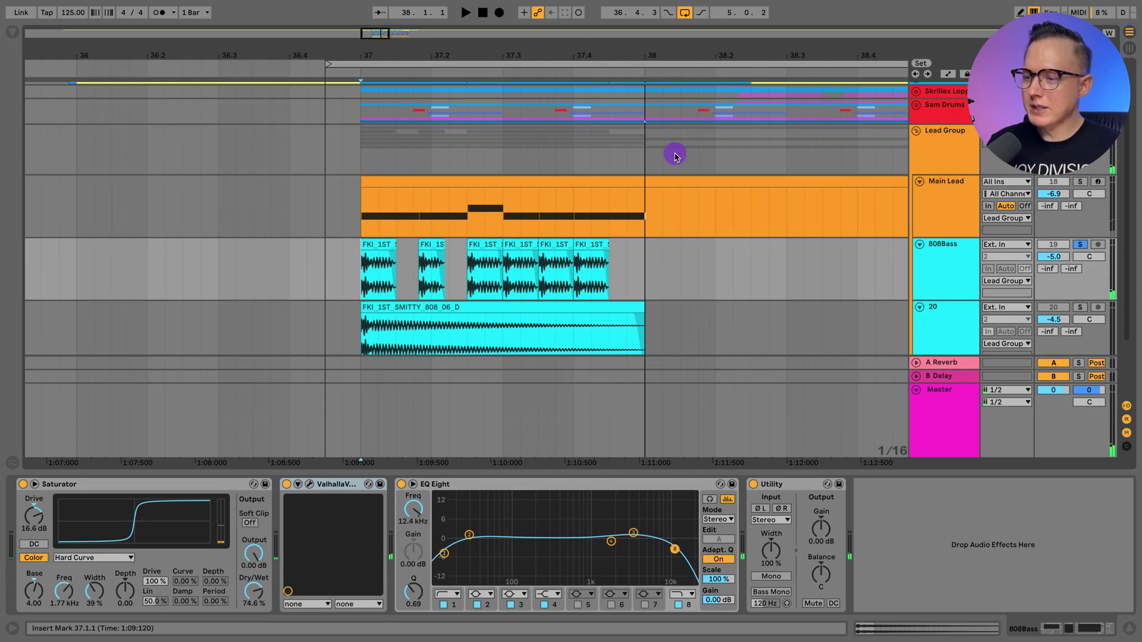
Solo the Main Lead and 808Bass tracks together and play them from 37.1.1
{"action": "left_click", "coordinate": [944, 258]}
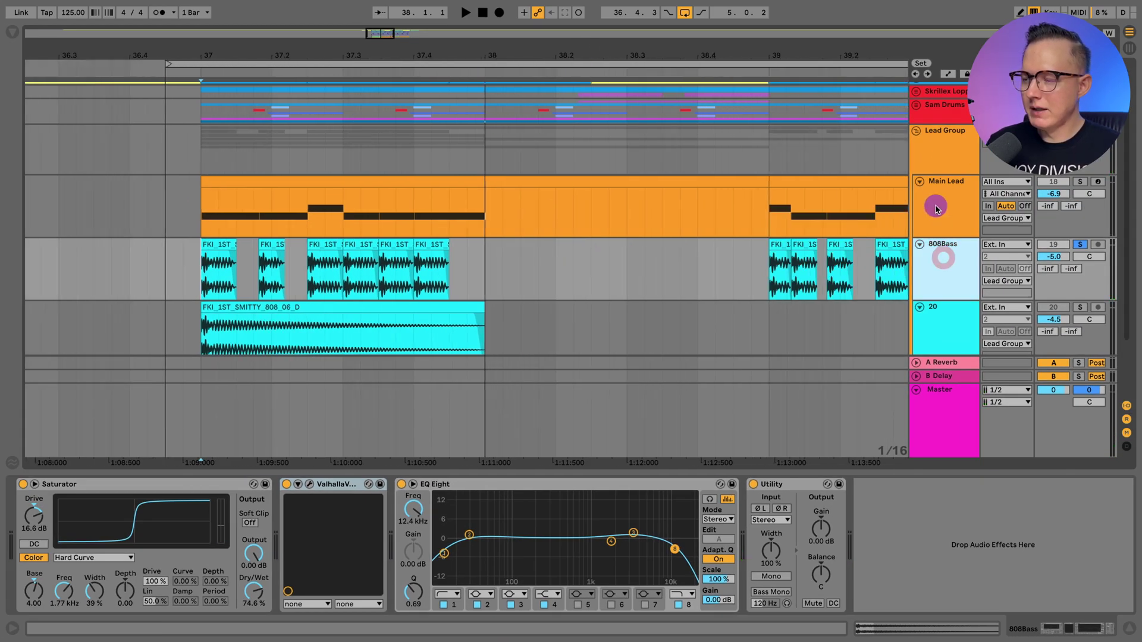
{"action": "left_click", "coordinate": [936, 208]}
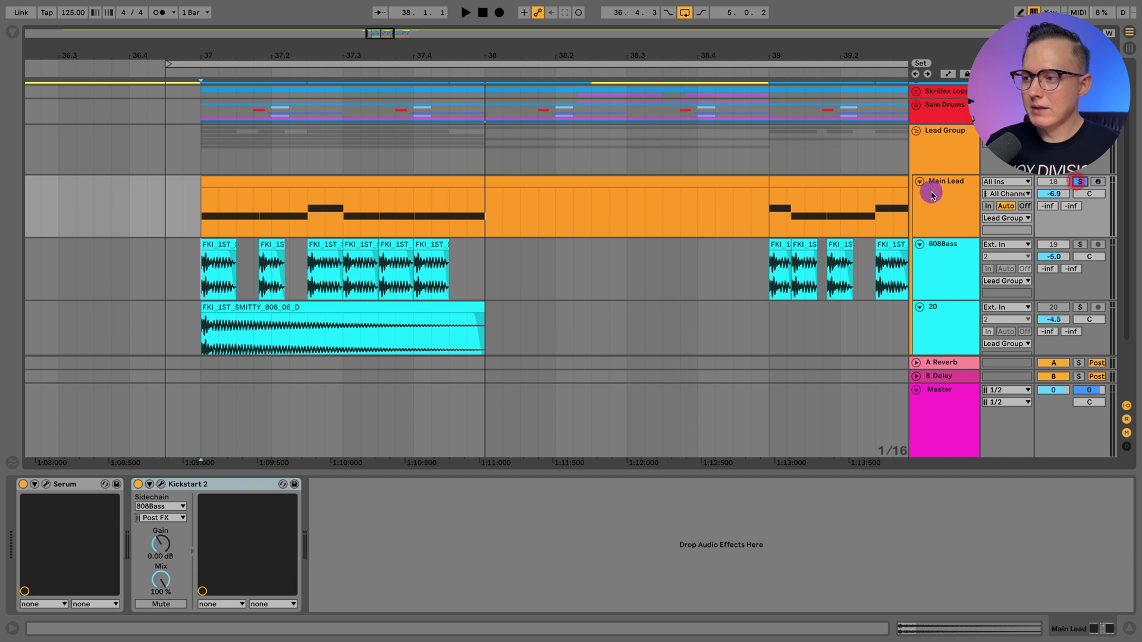
{"action": "left_click", "coordinate": [932, 195]}
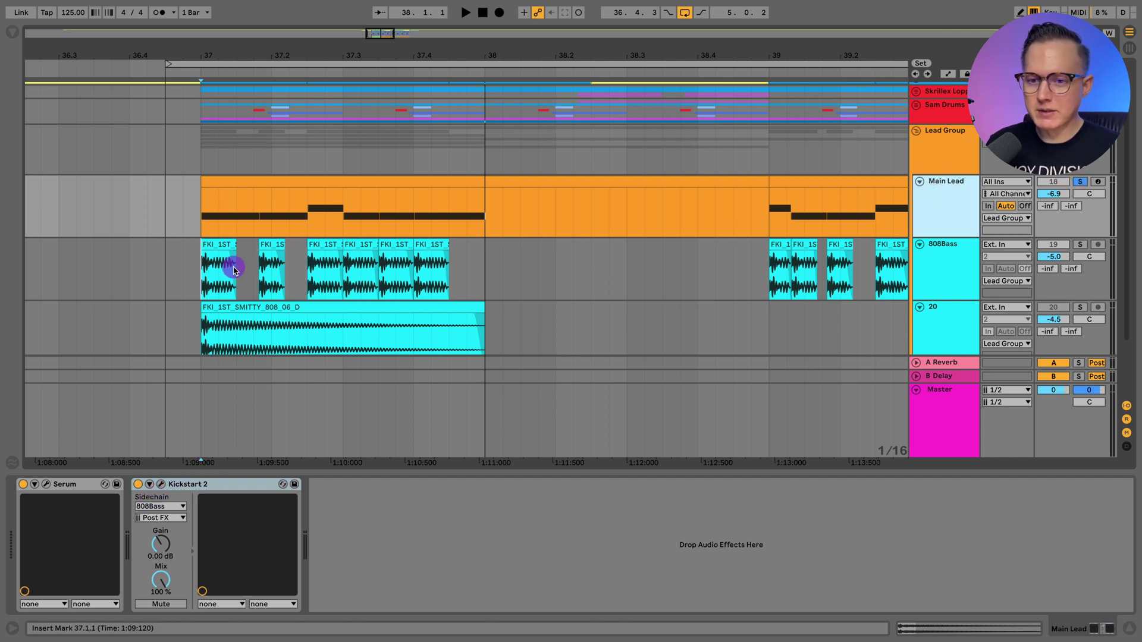
{"action": "left_click", "coordinate": [203, 277]}
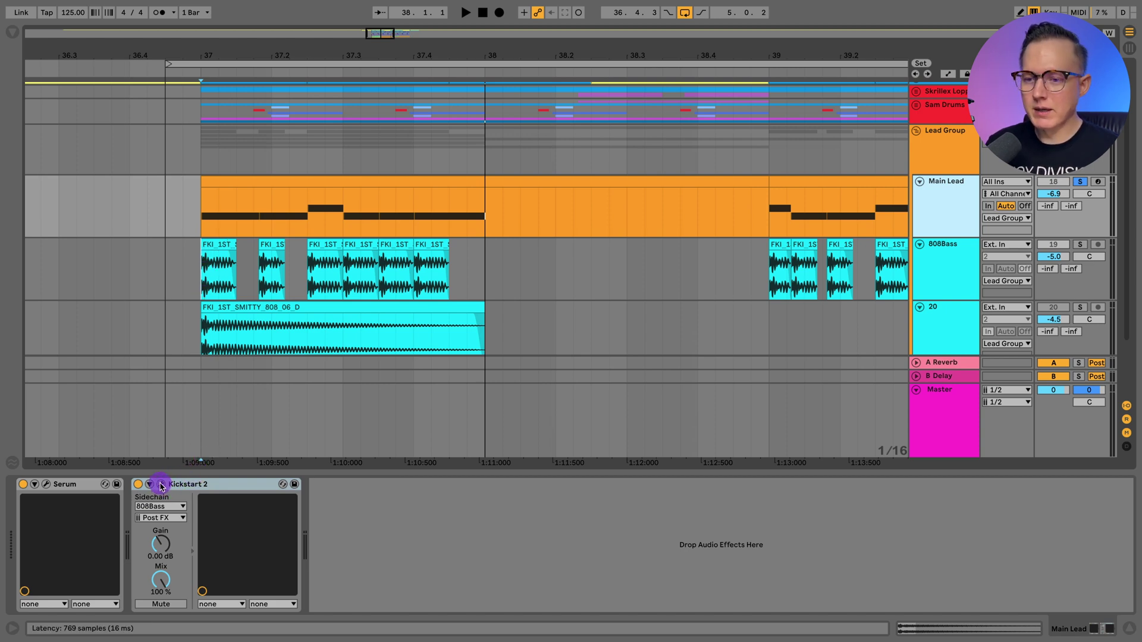
{"action": "left_click", "coordinate": [1081, 245]}
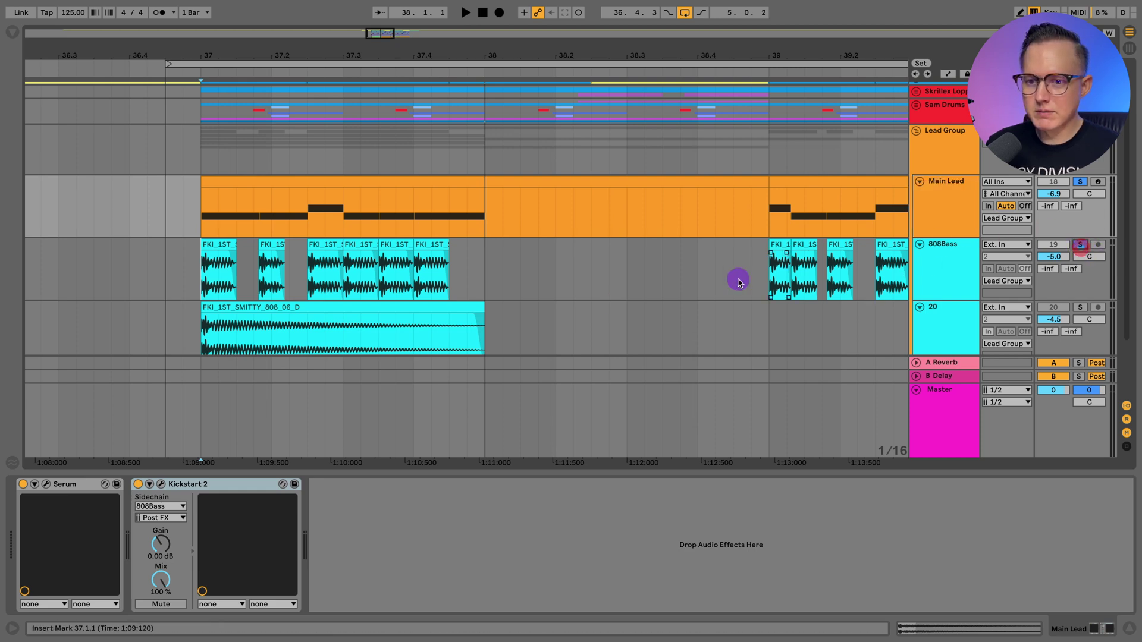
{"action": "key", "text": "space"}
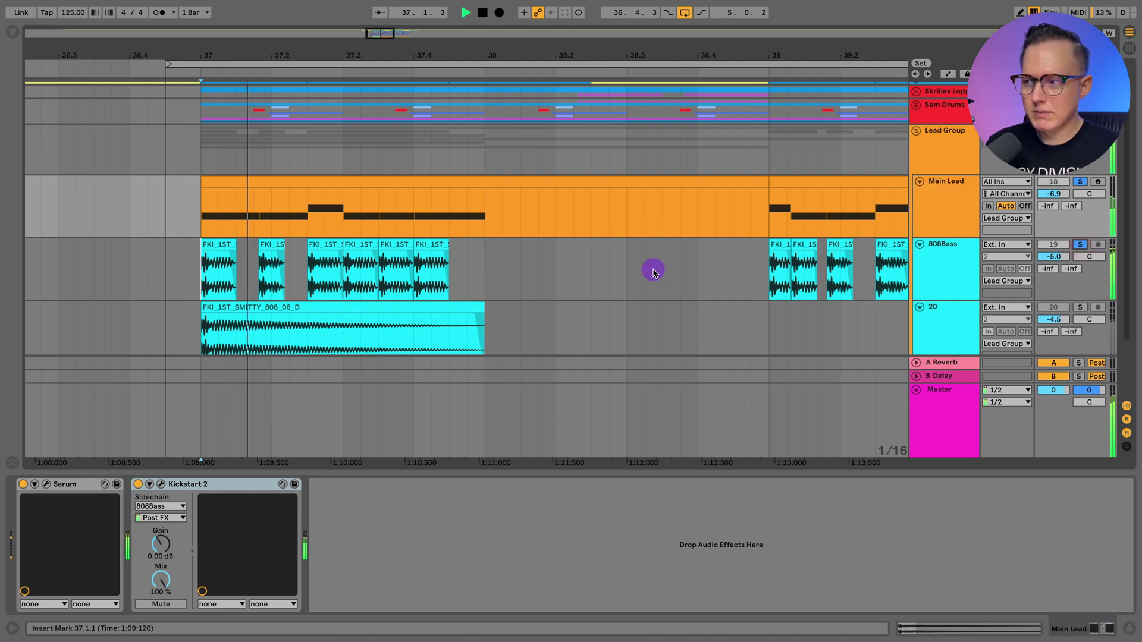
Turn off Kickstart 2 on the Main Lead, solo that track alone, and listen to it from 37.1.1
{"action": "left_click", "coordinate": [143, 485]}
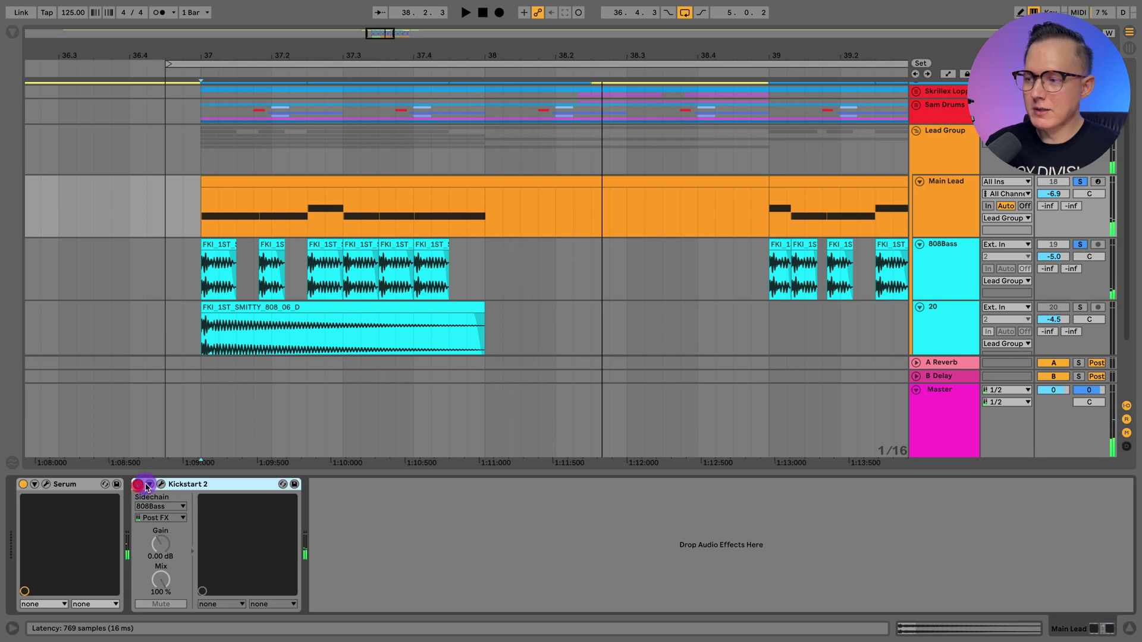
{"action": "left_click", "coordinate": [1081, 182]}
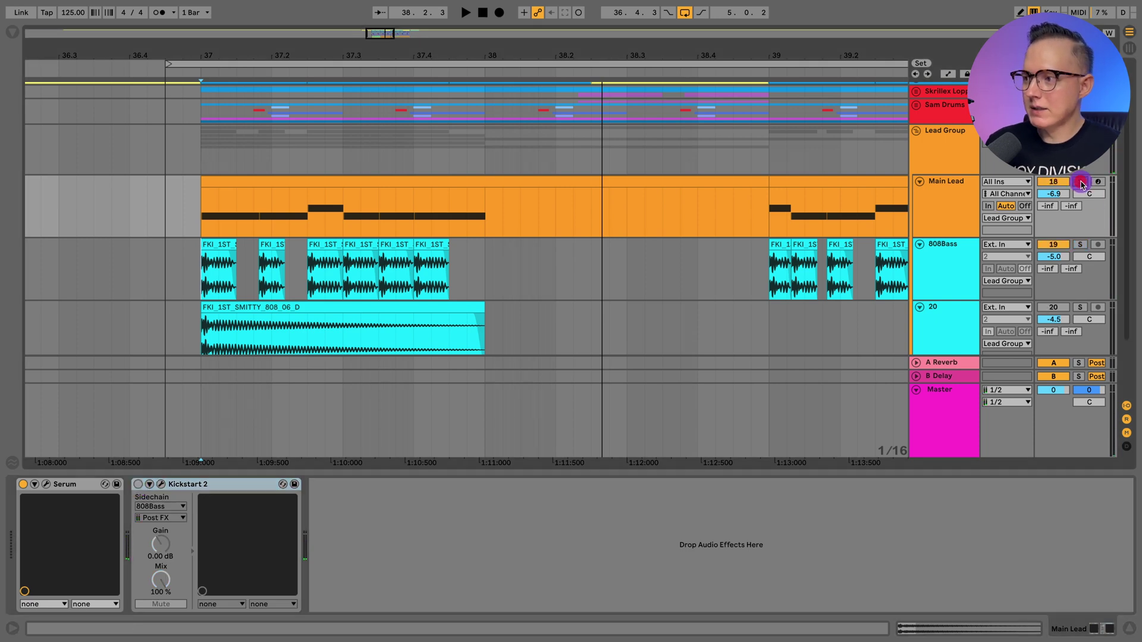
{"action": "left_click", "coordinate": [965, 198]}
{"action": "left_click", "coordinate": [154, 481]}
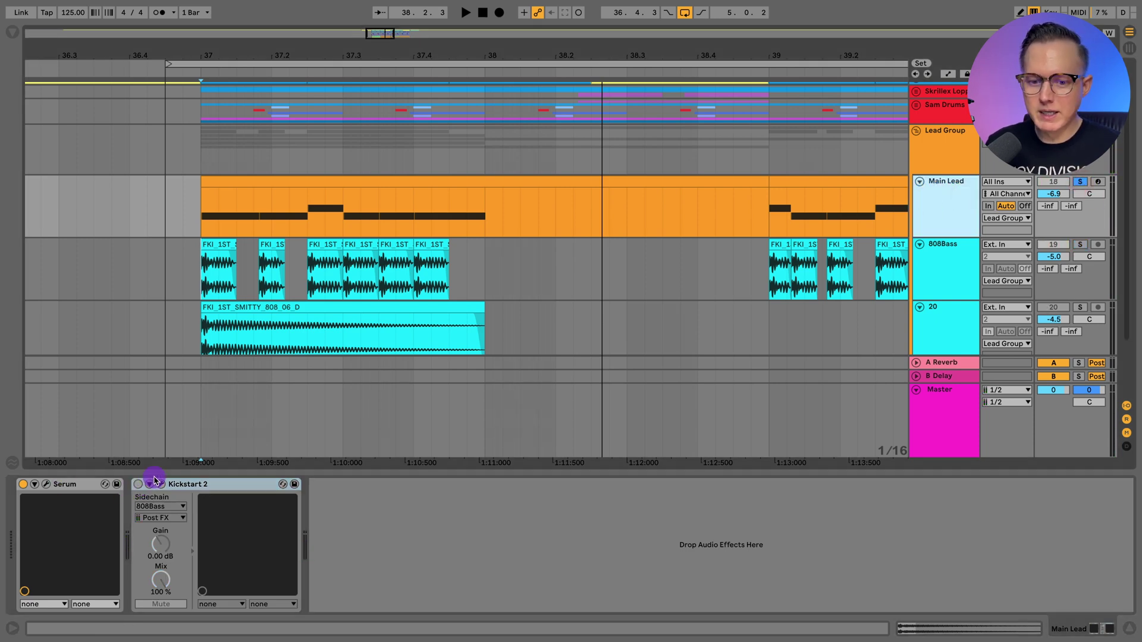
{"action": "left_click", "coordinate": [222, 353]}
{"action": "key", "text": "space"}
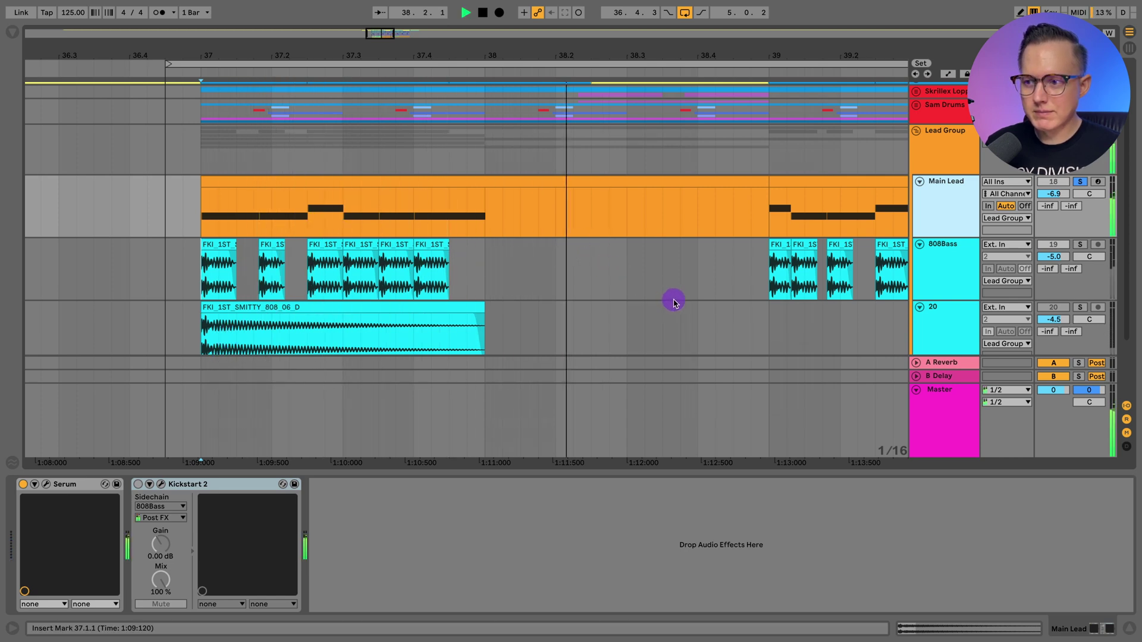
{"action": "key", "text": "space"}
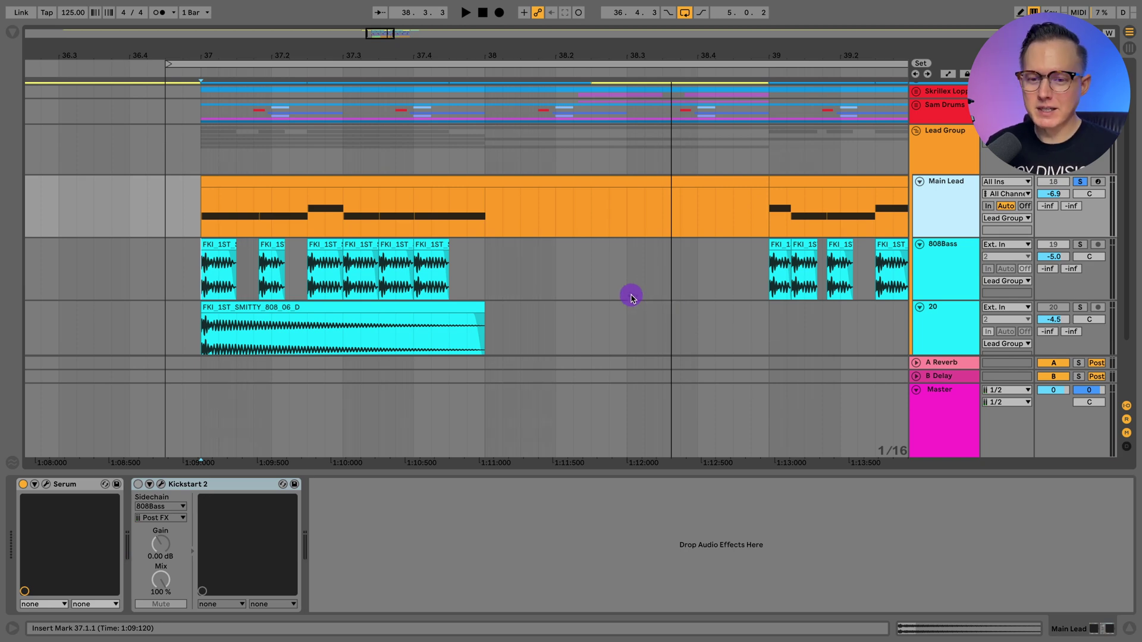
Open Serum on the Main Lead track, reset it to the Init preset and audition the plain sound
{"action": "left_click", "coordinate": [46, 484]}
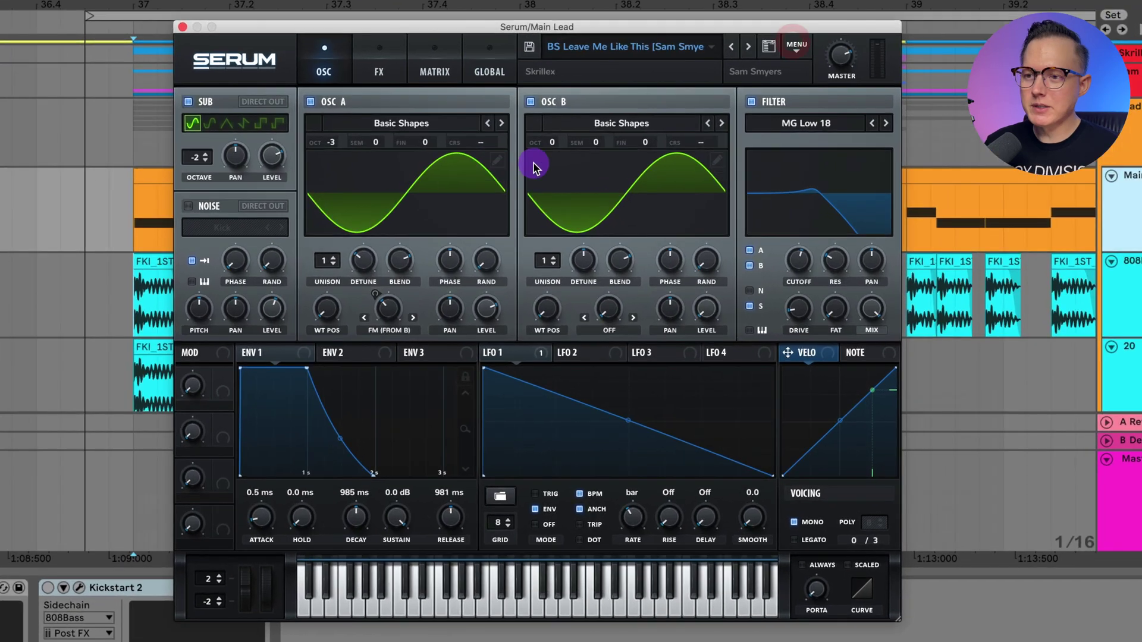
{"action": "left_click", "coordinate": [797, 47]}
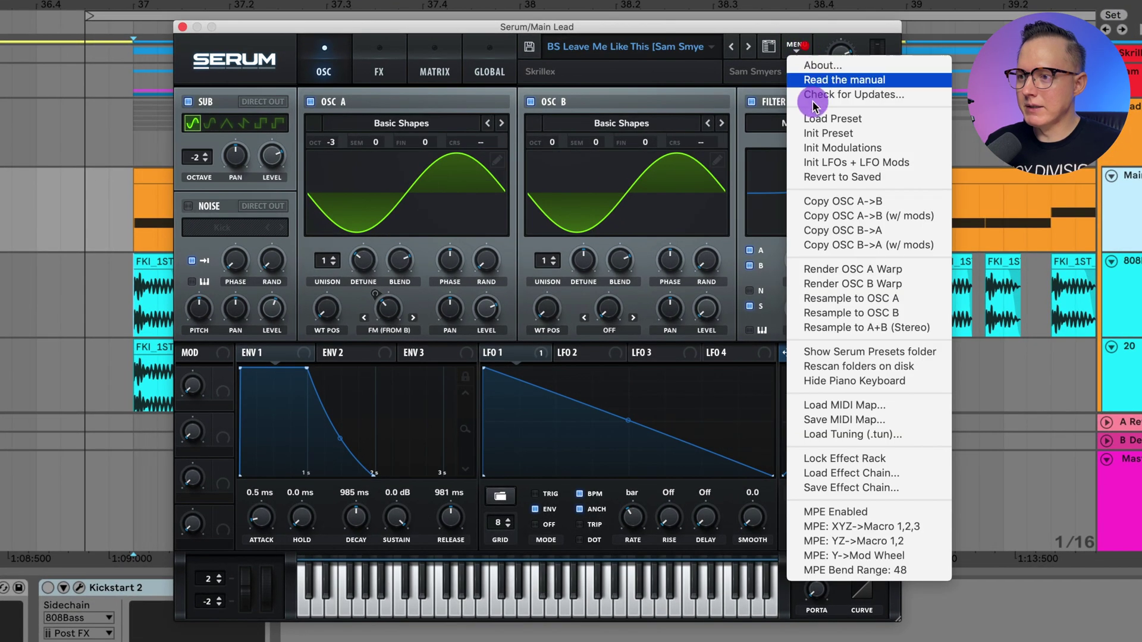
{"action": "left_click", "coordinate": [838, 136]}
{"action": "key", "text": "space"}
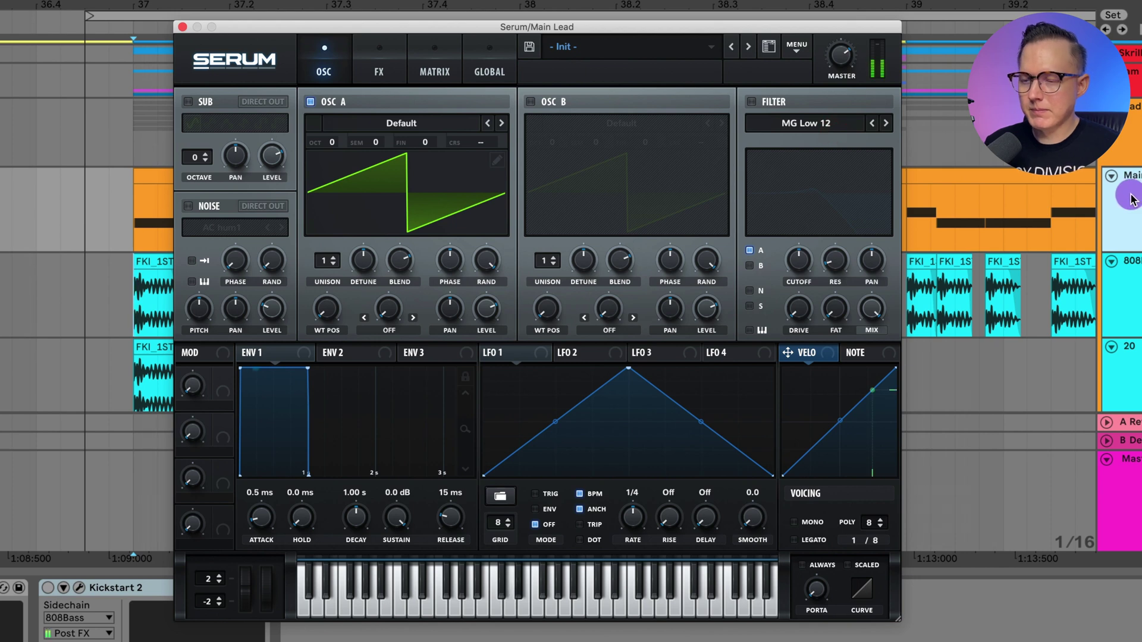
Enable Serum's sub oscillator with the sine shape and set its octave to -2
{"action": "left_click", "coordinate": [188, 101]}
{"action": "left_click_drag", "start_coordinate": [197, 157], "coordinate": [201, 183]}
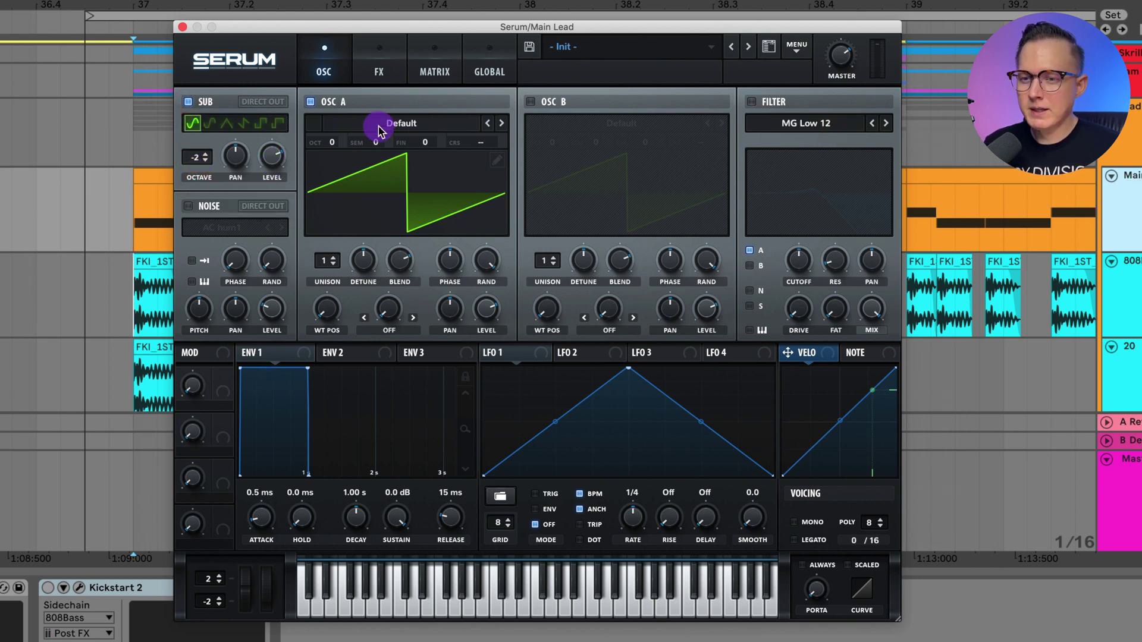
Set Oscillator A to the Analog Basic Shapes wavetable at octave -3 and lower its phase randomness to the minimum
{"action": "left_click", "coordinate": [419, 127]}
{"action": "mouse_move", "coordinate": [415, 143]}
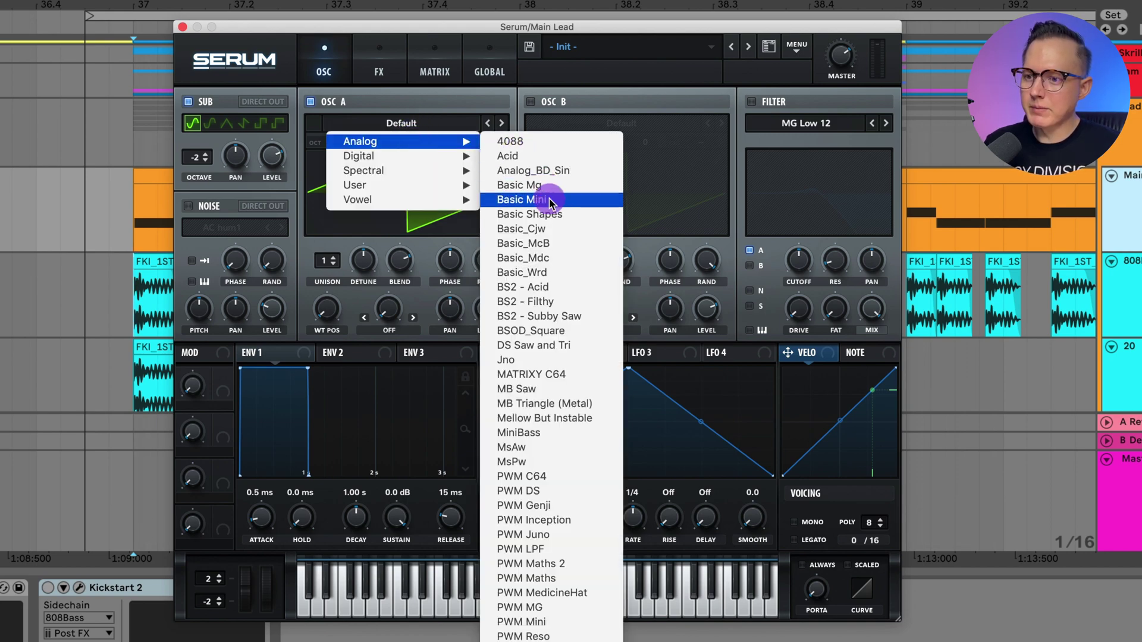
{"action": "left_click", "coordinate": [539, 214]}
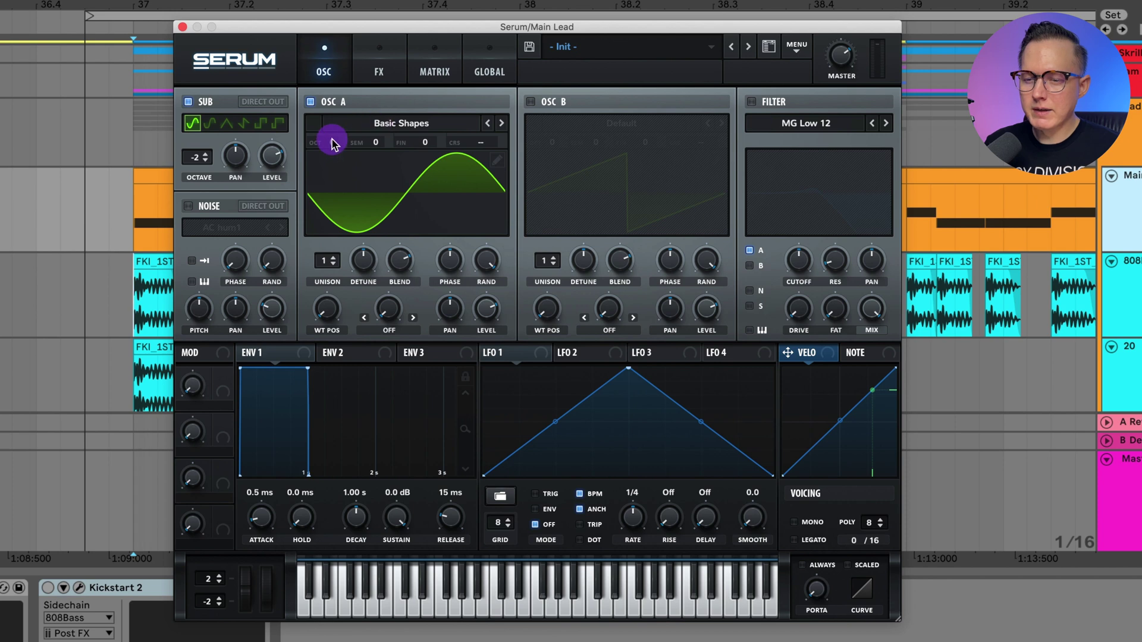
{"action": "left_click_drag", "start_coordinate": [332, 141], "coordinate": [333, 224]}
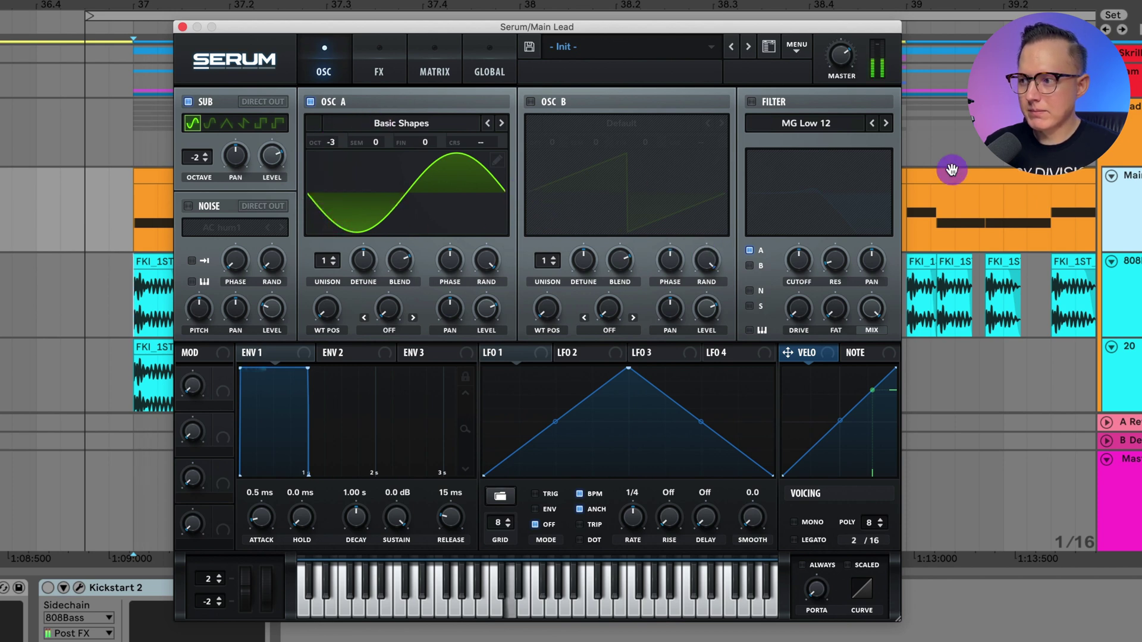
{"action": "key", "text": "space"}
{"action": "left_click_drag", "start_coordinate": [486, 266], "coordinate": [448, 458]}
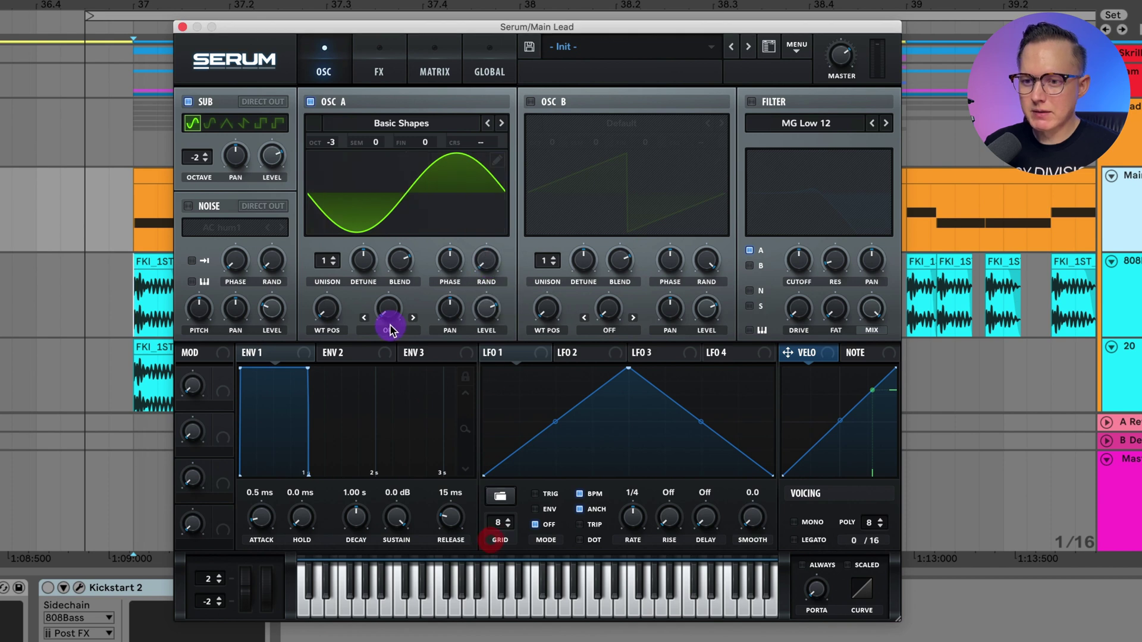
Set Oscillator A's warp to FM (From B), and enable Oscillator B with Analog Basic Shapes, its phase randomness and level at minimum
{"action": "left_click", "coordinate": [390, 333]}
{"action": "left_click", "coordinate": [419, 609]}
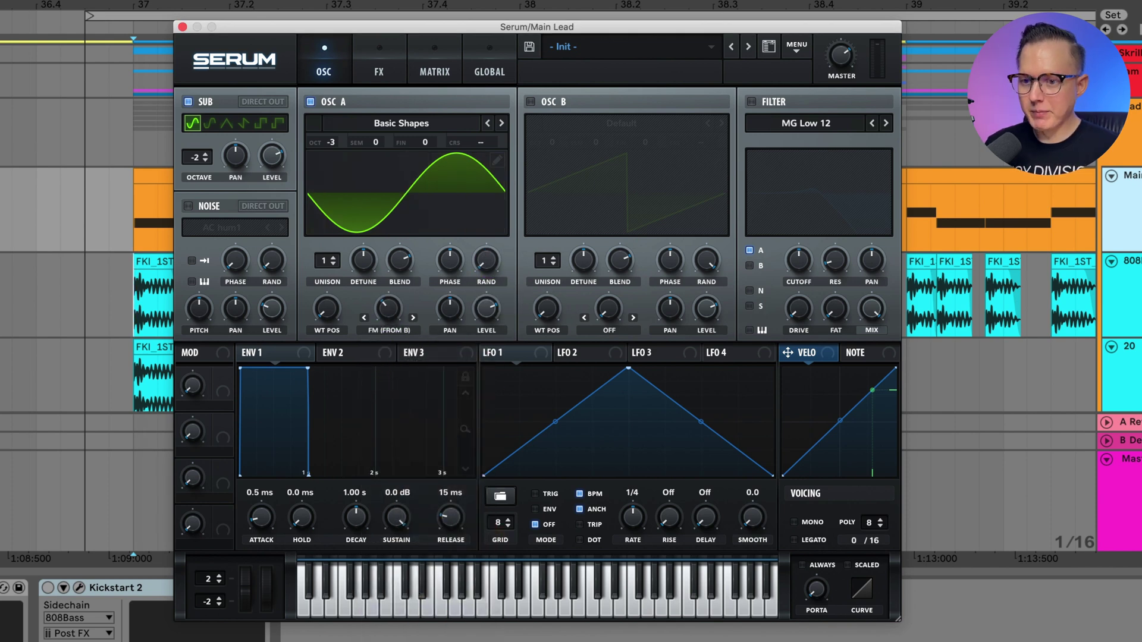
{"action": "left_click", "coordinate": [530, 102]}
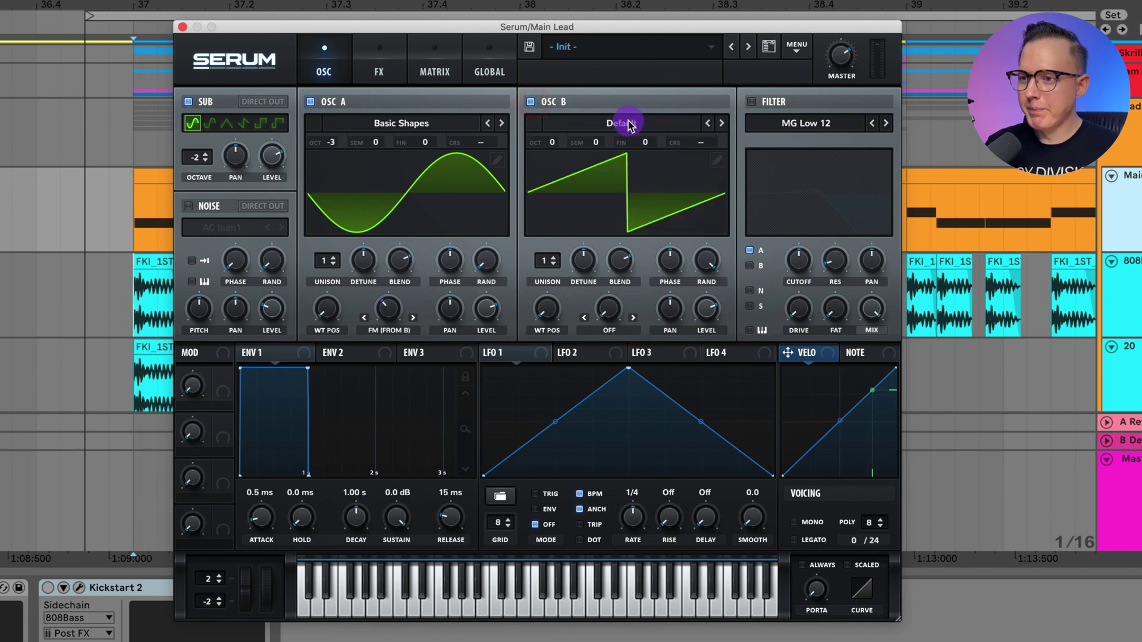
{"action": "left_click", "coordinate": [628, 124]}
{"action": "mouse_move", "coordinate": [624, 143]}
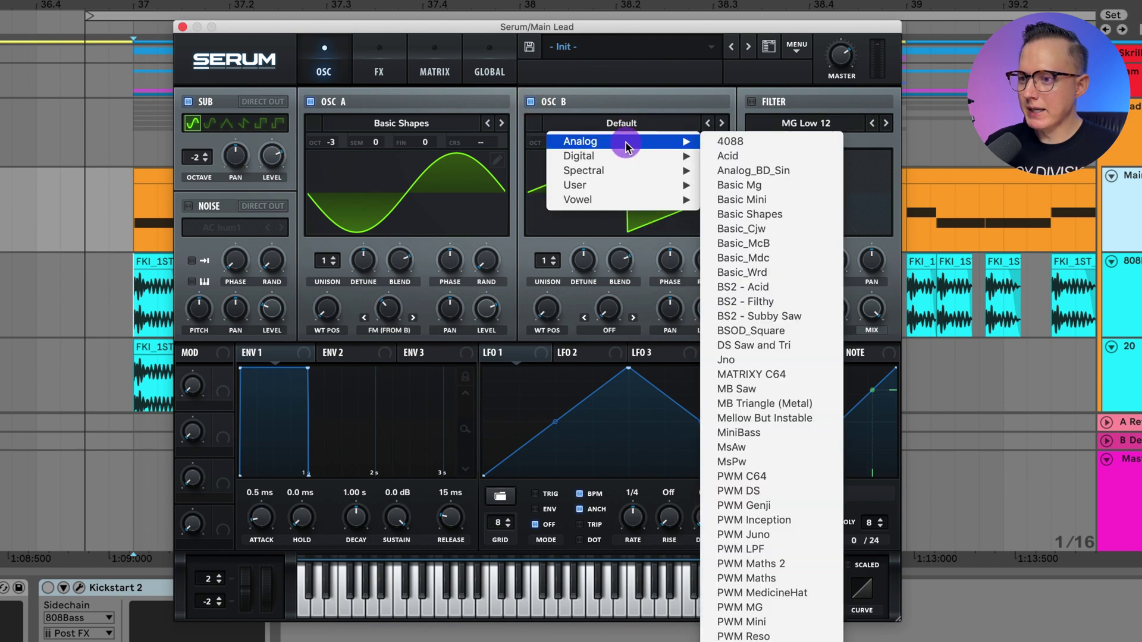
{"action": "left_click", "coordinate": [764, 215]}
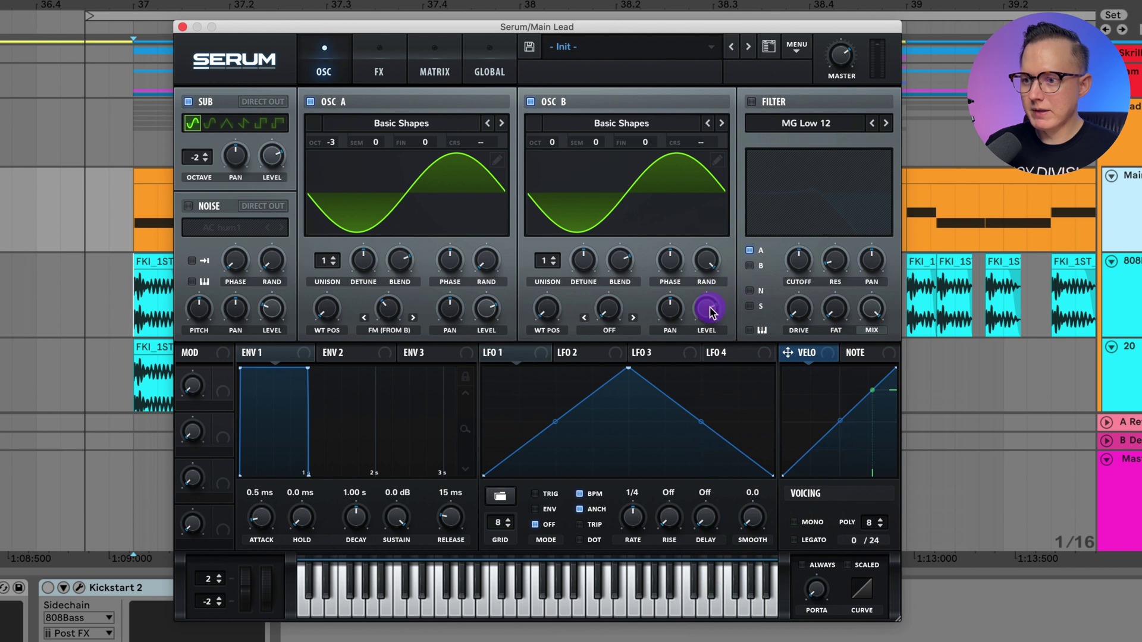
{"action": "left_click_drag", "start_coordinate": [703, 256], "coordinate": [745, 459]}
{"action": "left_click_drag", "start_coordinate": [710, 304], "coordinate": [706, 523]}
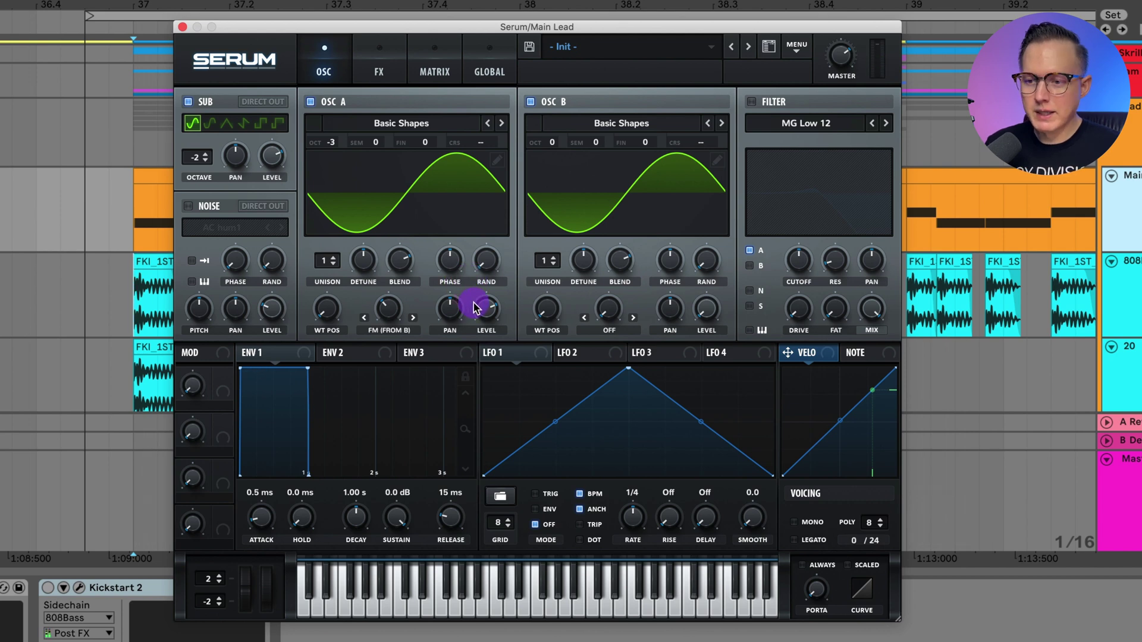
Shape LFO 1 as a slightly curved descending ramp in ENV mode at one bar and assign it to Oscillator A's FM amount at 16
{"action": "left_click", "coordinate": [504, 351]}
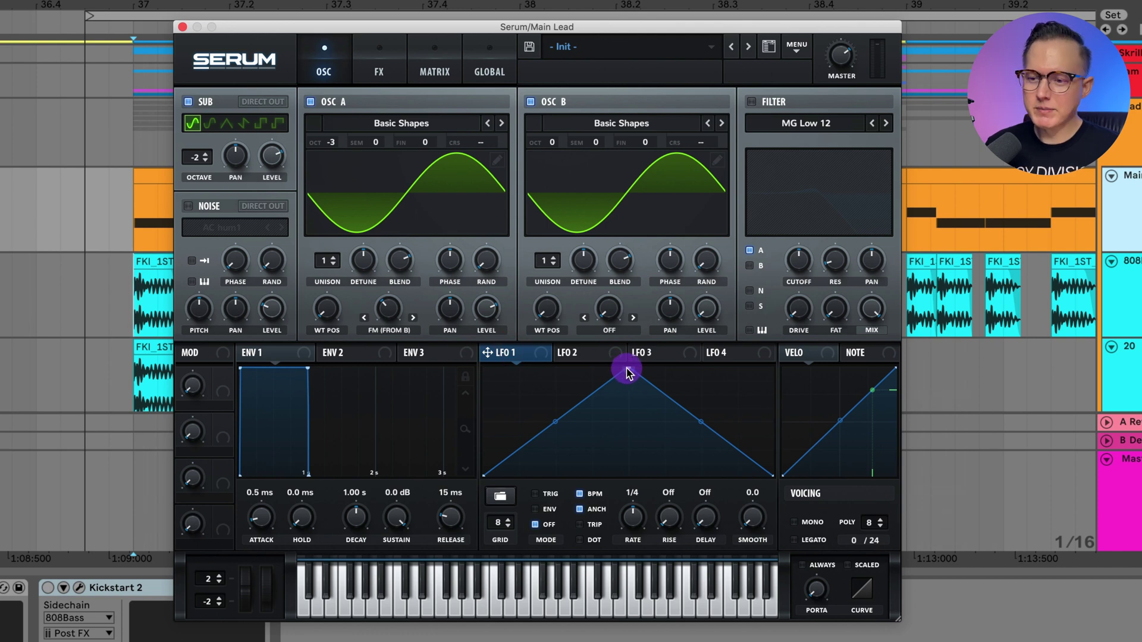
{"action": "left_click_drag", "start_coordinate": [628, 371], "coordinate": [443, 352]}
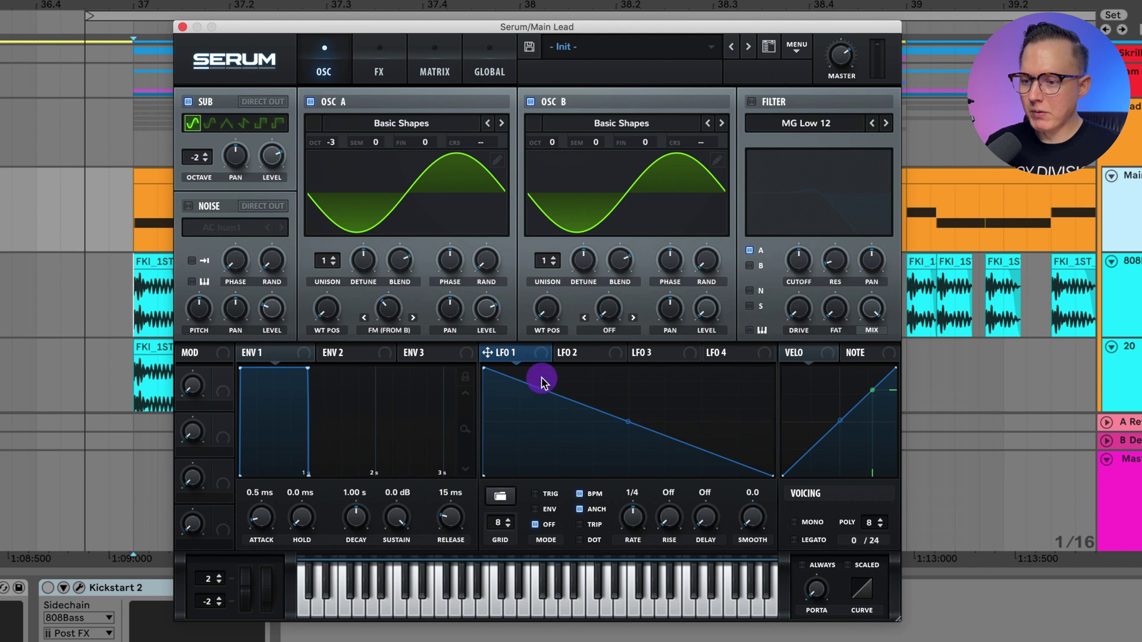
{"action": "left_click", "coordinate": [627, 425]}
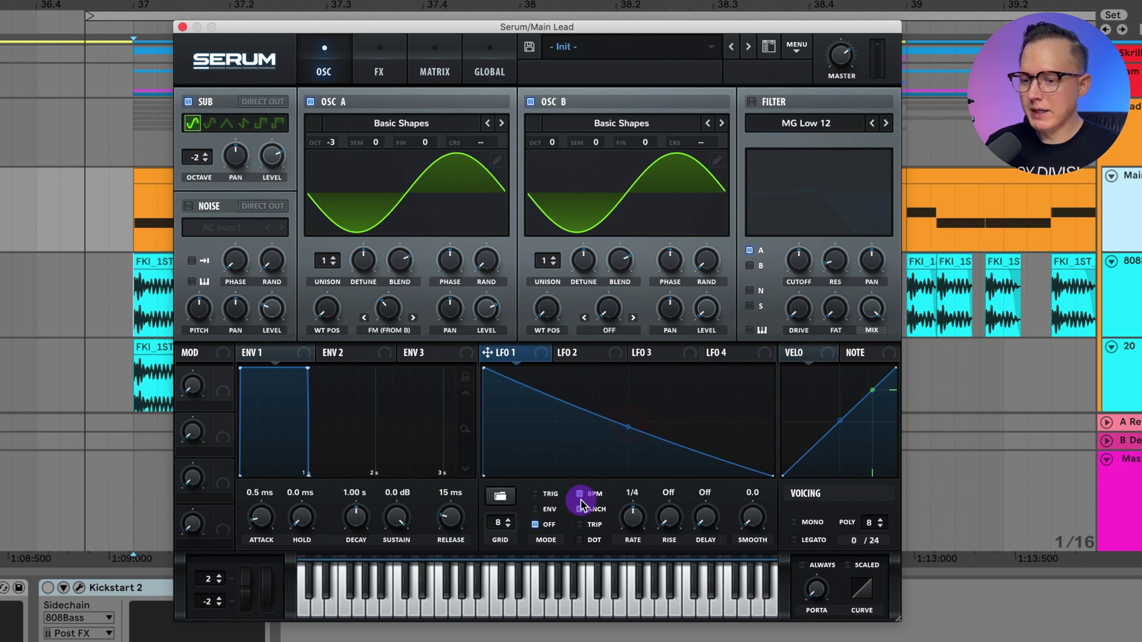
{"action": "left_click", "coordinate": [548, 510]}
{"action": "left_click_drag", "start_coordinate": [631, 517], "coordinate": [633, 540]}
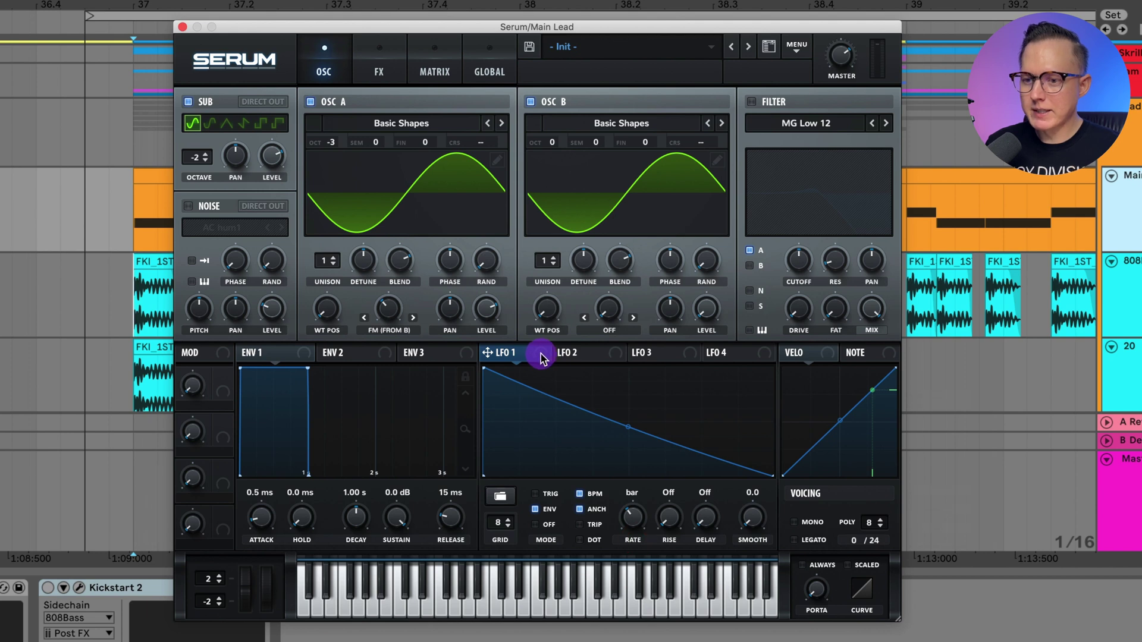
{"action": "left_click_drag", "start_coordinate": [541, 357], "coordinate": [387, 307]}
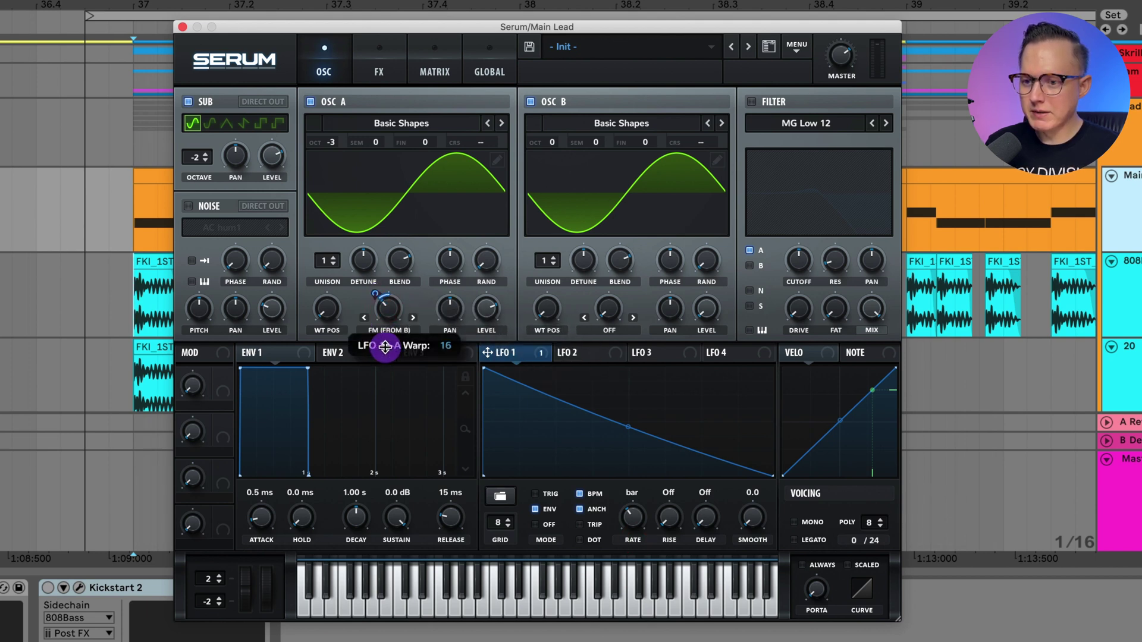
{"action": "key", "text": "space"}
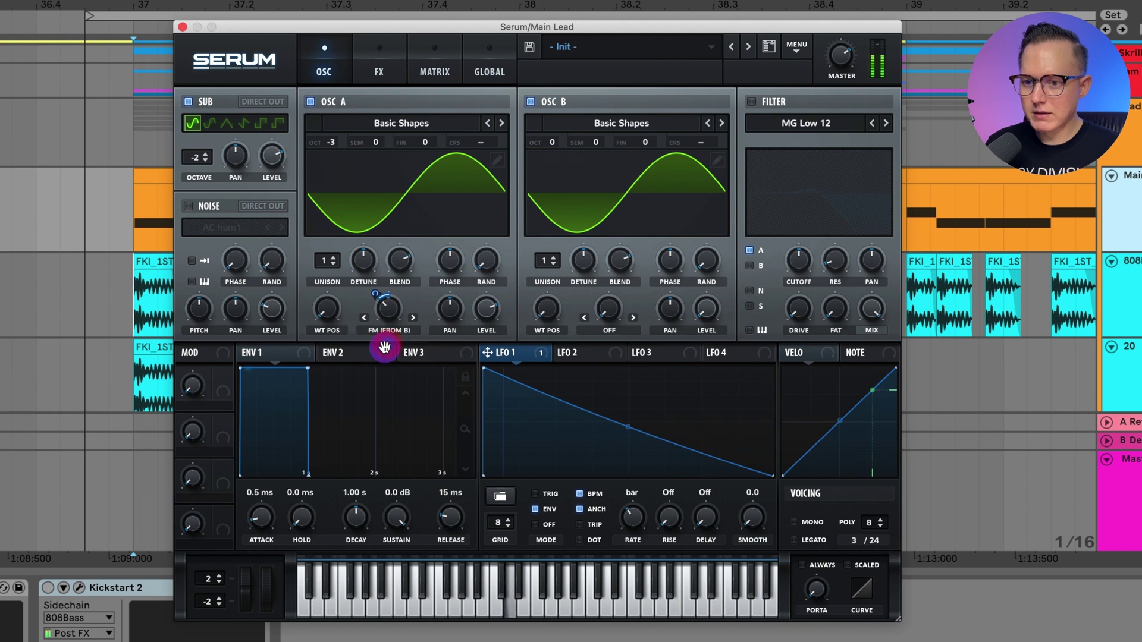
Set Envelope 1 to a 940 ms decay and 980 ms release with a straighter release curve, and switch the voicing to mono
{"action": "left_click", "coordinate": [277, 357]}
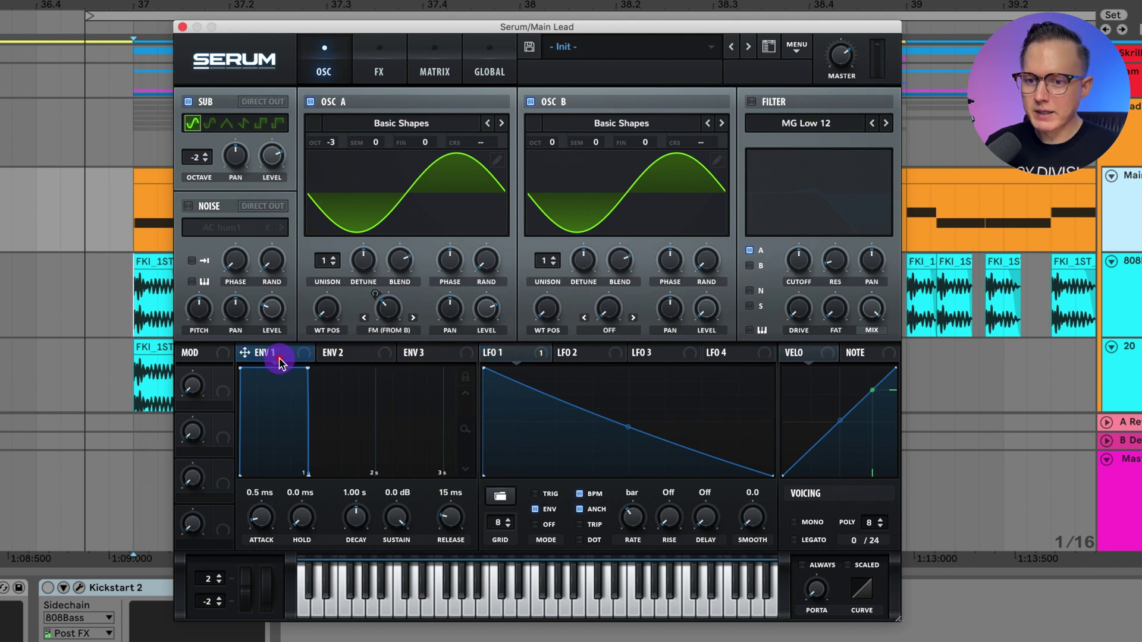
{"action": "double_click", "coordinate": [444, 494]}
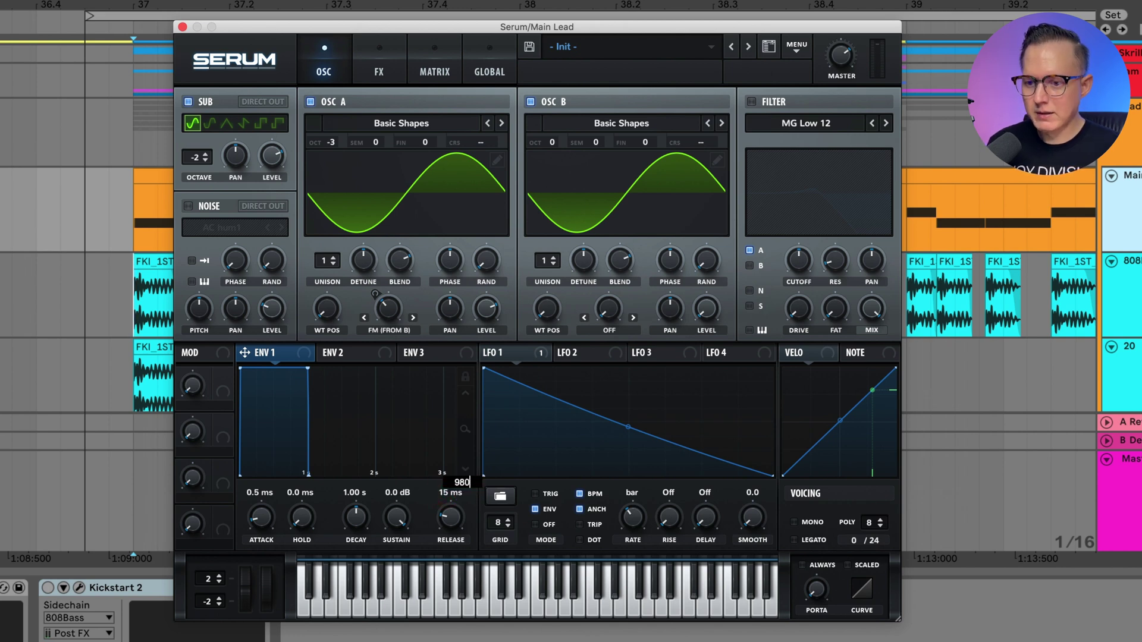
{"action": "type", "text": "980"}
{"action": "key", "text": "Return"}
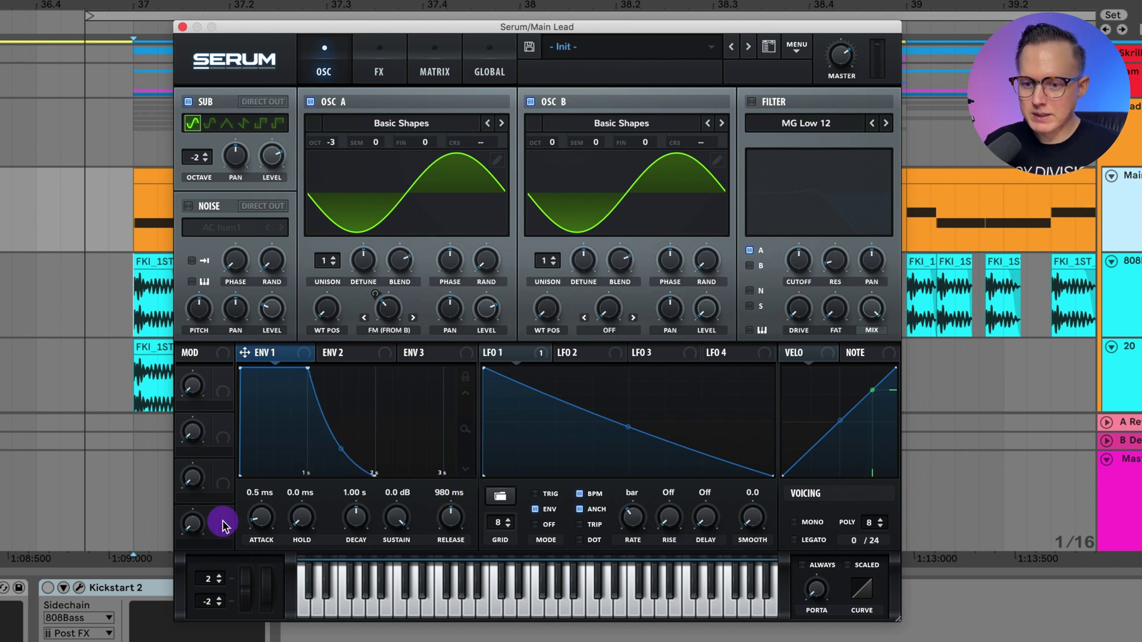
{"action": "left_click_drag", "start_coordinate": [357, 510], "coordinate": [356, 511]}
{"action": "left_click_drag", "start_coordinate": [449, 517], "coordinate": [447, 521]}
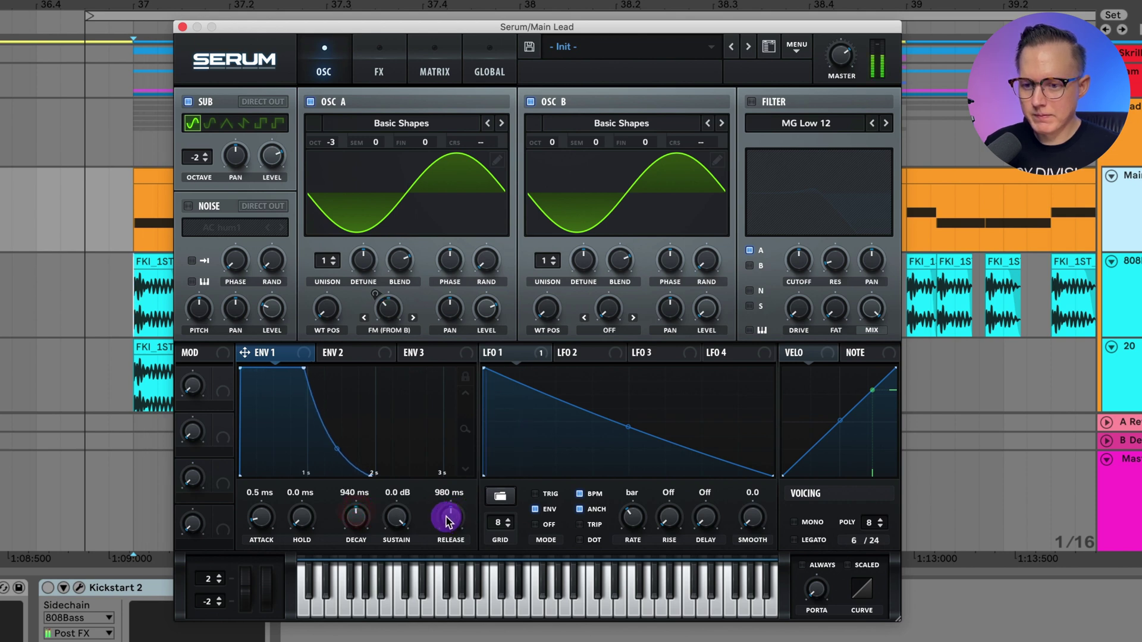
{"action": "left_click_drag", "start_coordinate": [338, 448], "coordinate": [341, 440]}
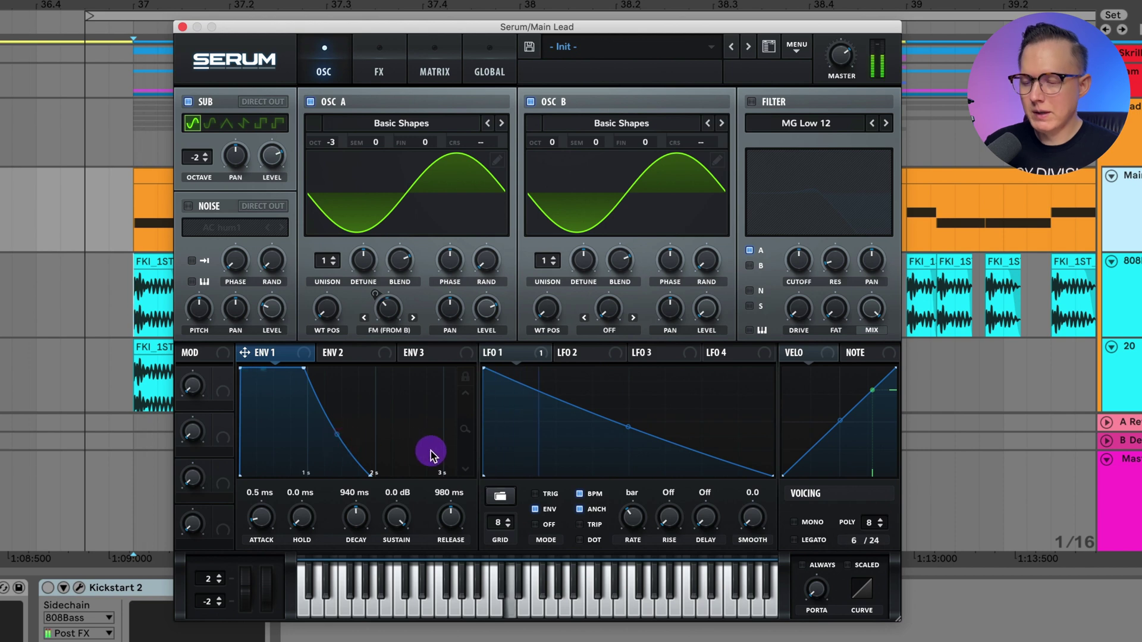
{"action": "left_click", "coordinate": [820, 524]}
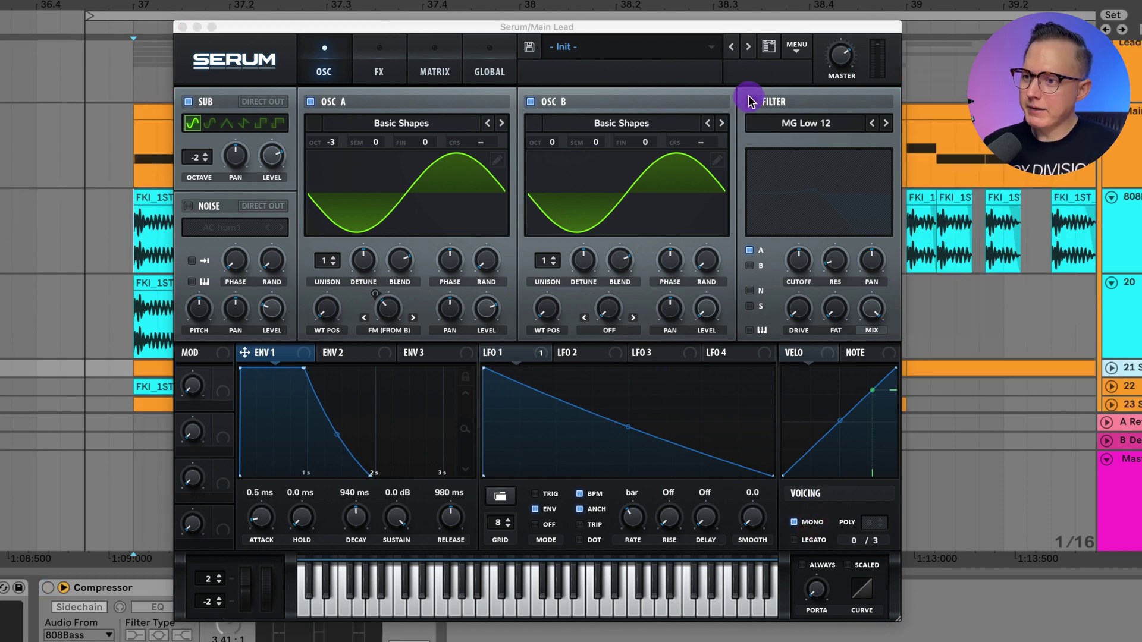
Enable the filter as MG Low 18, raise its cutoff and add a little drive
{"action": "left_click", "coordinate": [751, 102]}
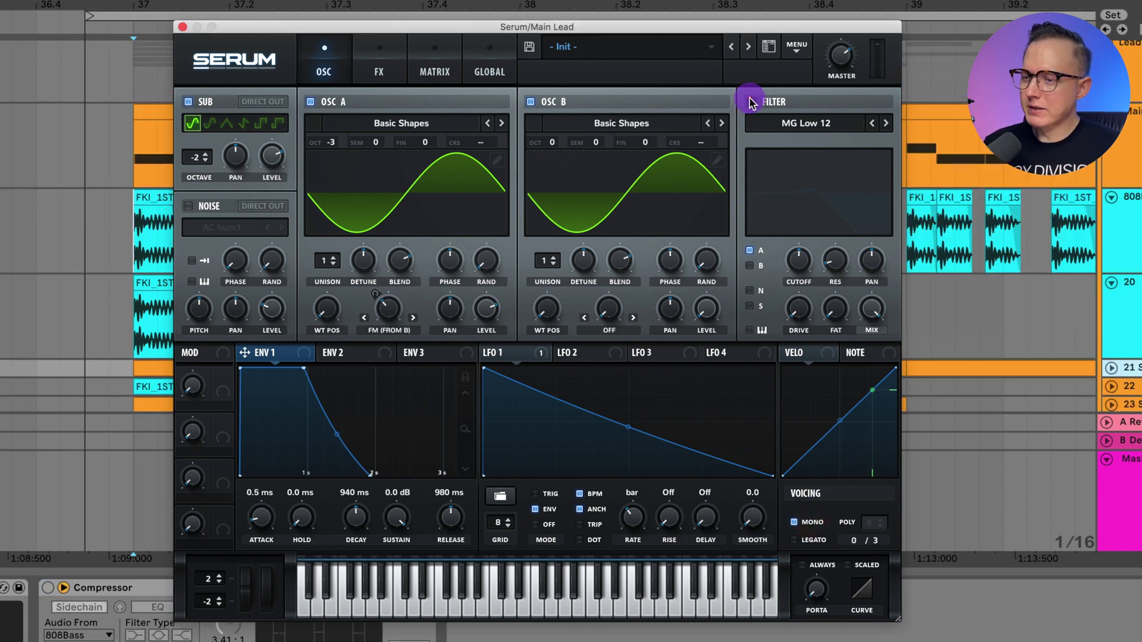
{"action": "left_click", "coordinate": [751, 102]}
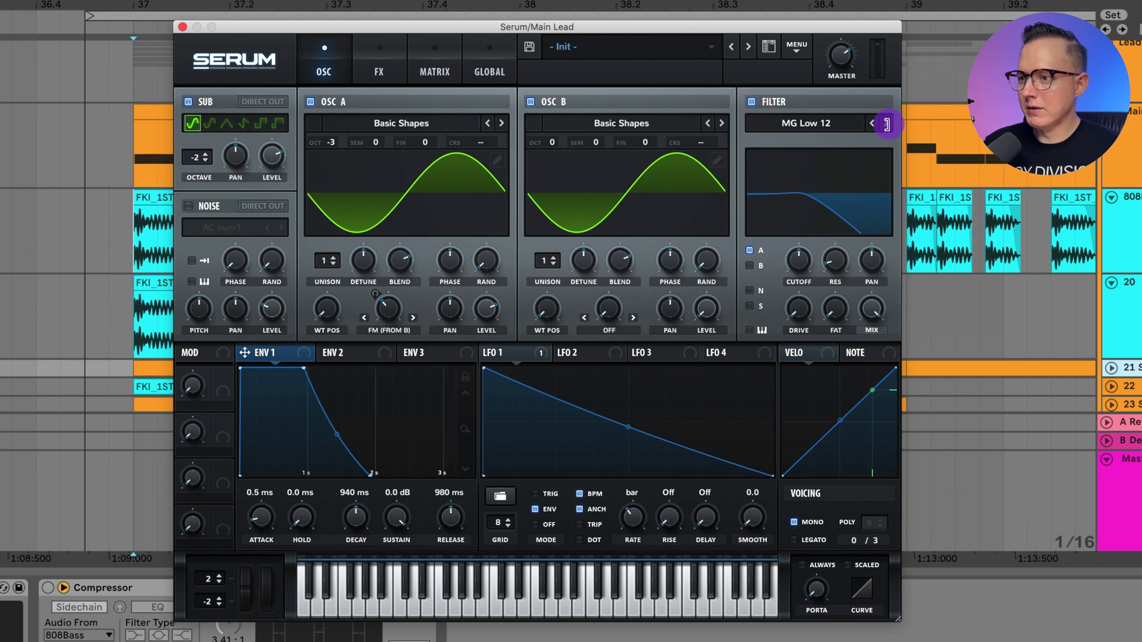
{"action": "left_click", "coordinate": [886, 123]}
{"action": "left_click_drag", "start_coordinate": [798, 260], "coordinate": [845, 245]}
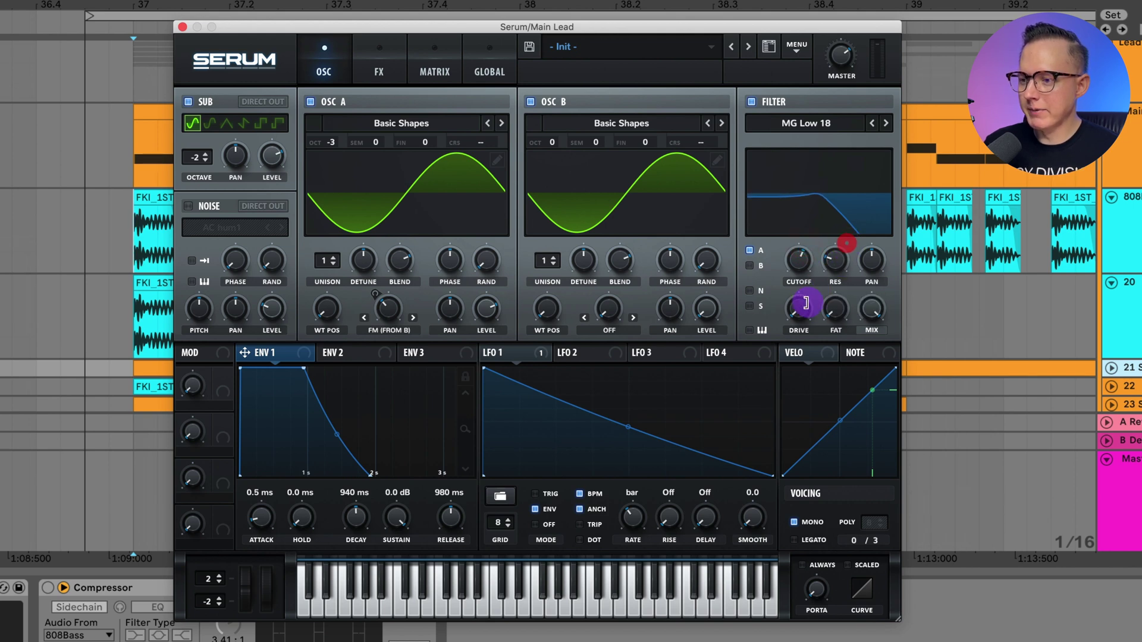
{"action": "left_click_drag", "start_coordinate": [808, 301], "coordinate": [815, 290]}
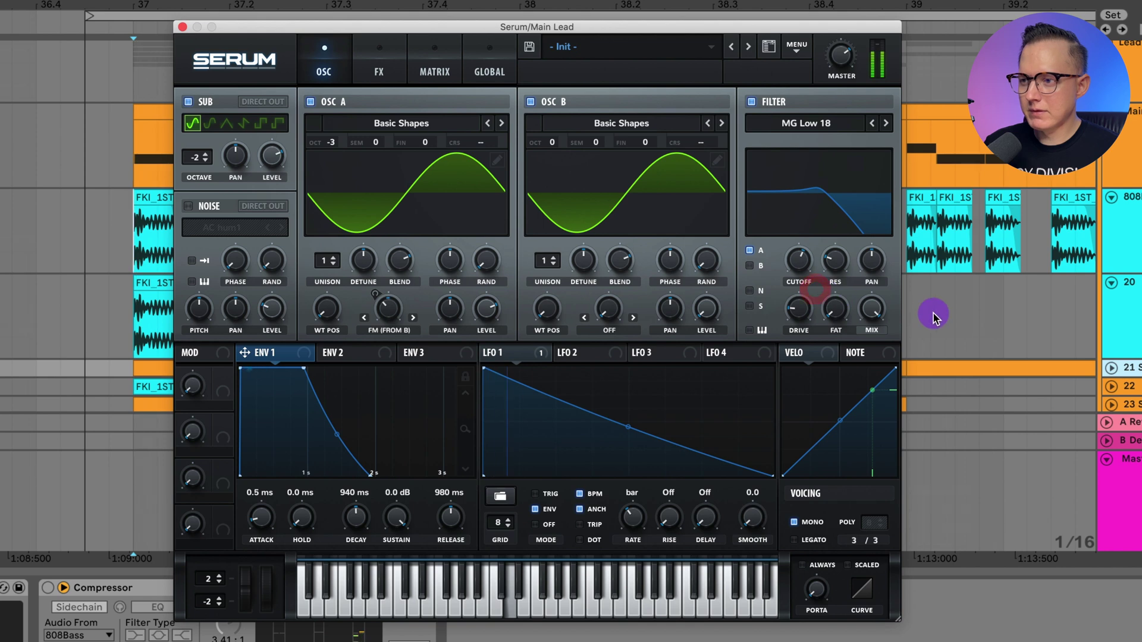
{"action": "mouse_move", "coordinate": [799, 308]}
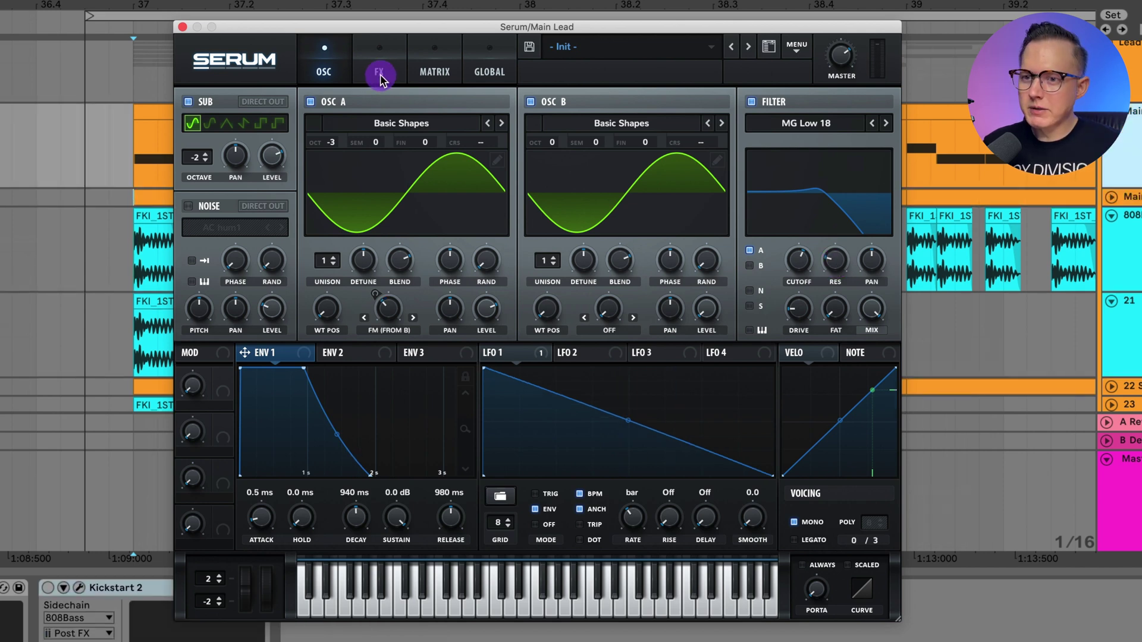
Add Serum's compressor effect with slightly raised gain and place it first in the effects chain
{"action": "left_click", "coordinate": [379, 75]}
{"action": "left_click", "coordinate": [194, 250]}
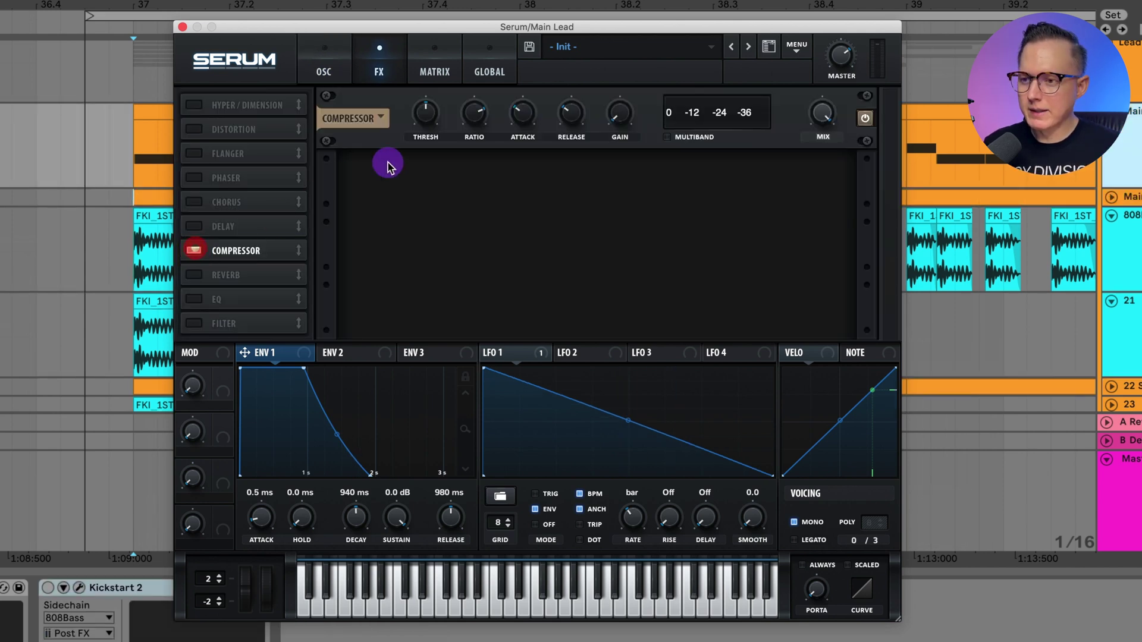
{"action": "left_click_drag", "start_coordinate": [617, 114], "coordinate": [618, 107]}
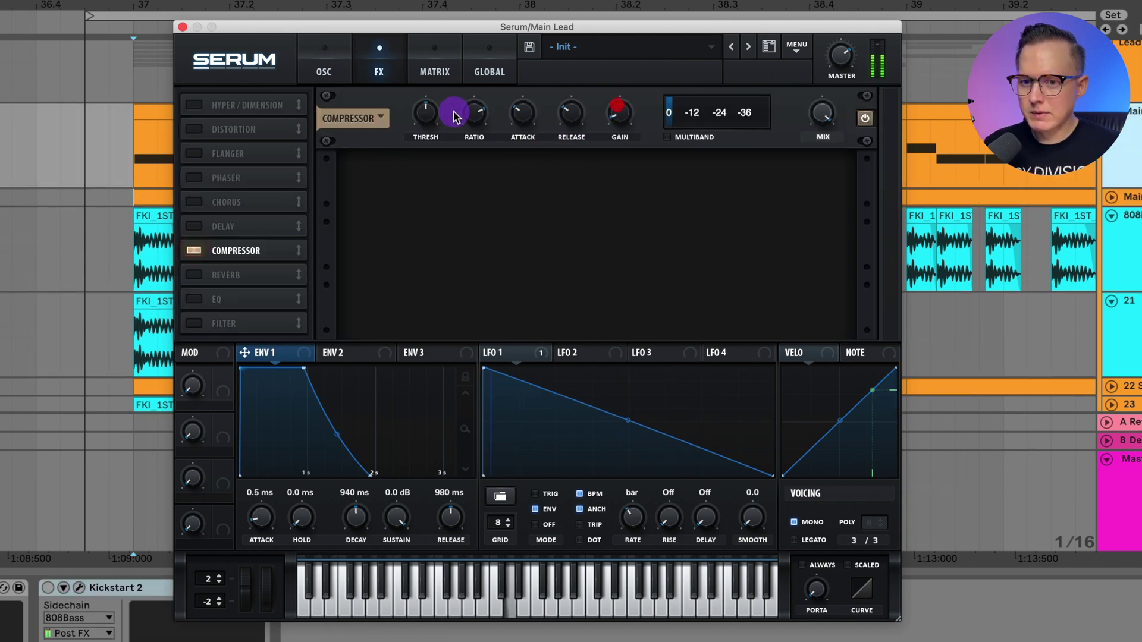
{"action": "left_click_drag", "start_coordinate": [228, 250], "coordinate": [232, 102]}
Enable Tube distortion, adjust its drive and mix, and place it directly after the compressor
{"action": "left_click", "coordinate": [194, 152]}
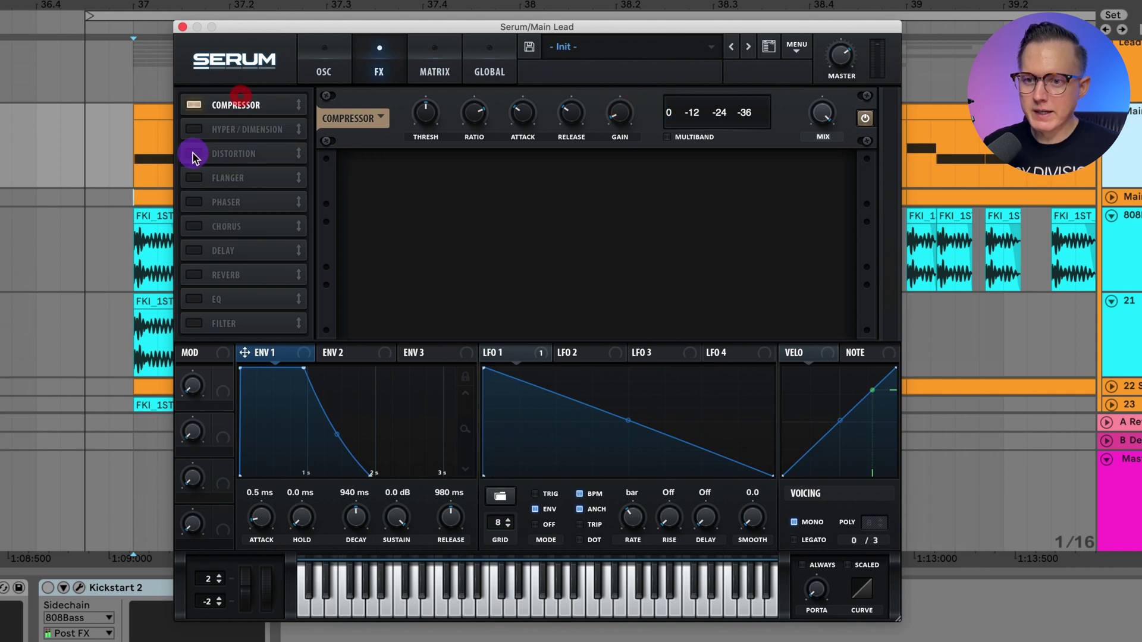
{"action": "left_click_drag", "start_coordinate": [711, 184], "coordinate": [710, 184]}
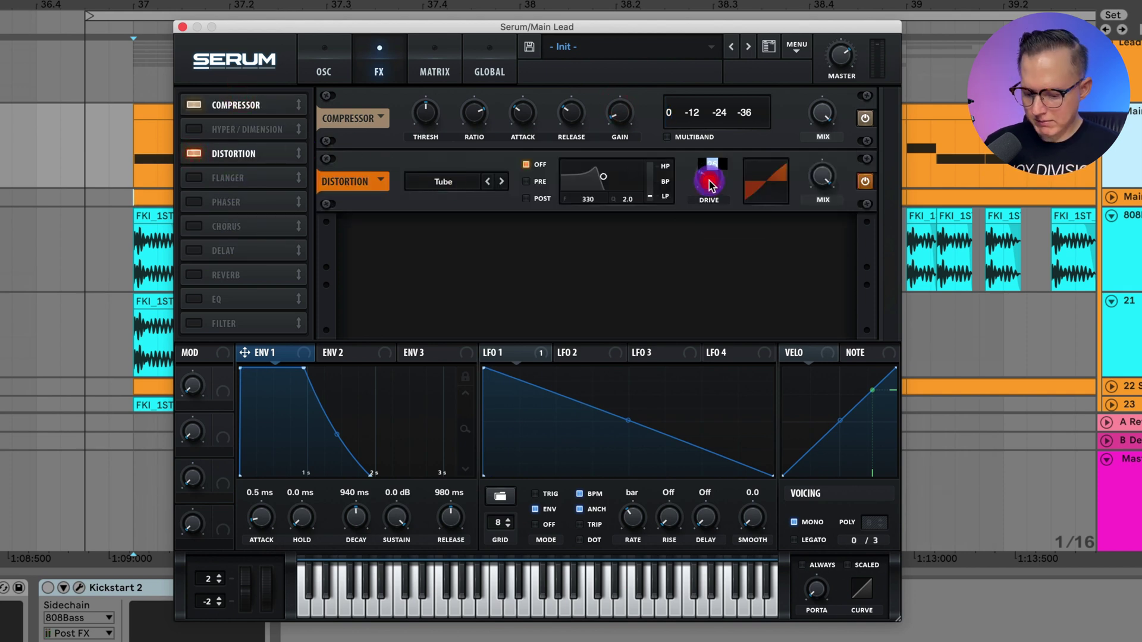
{"action": "left_click", "coordinate": [819, 182]}
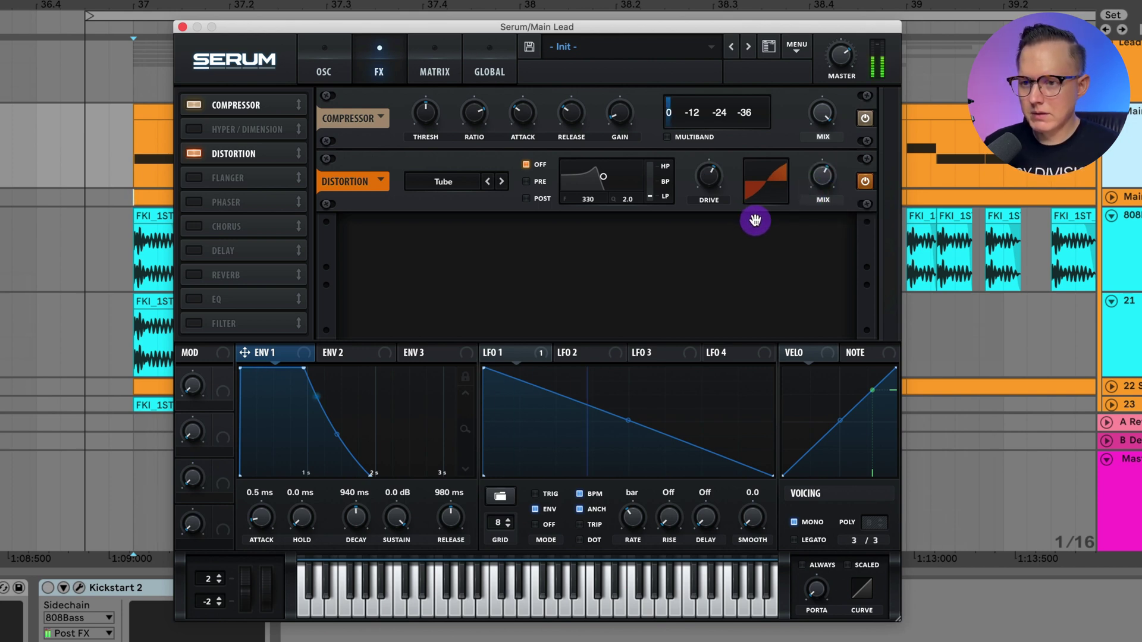
{"action": "left_click_drag", "start_coordinate": [232, 153], "coordinate": [230, 120]}
Enable Hyper/Dimension with minimum Dimension size, a reduced Hyper mix, more detune and a unison of 2
{"action": "left_click", "coordinate": [194, 152]}
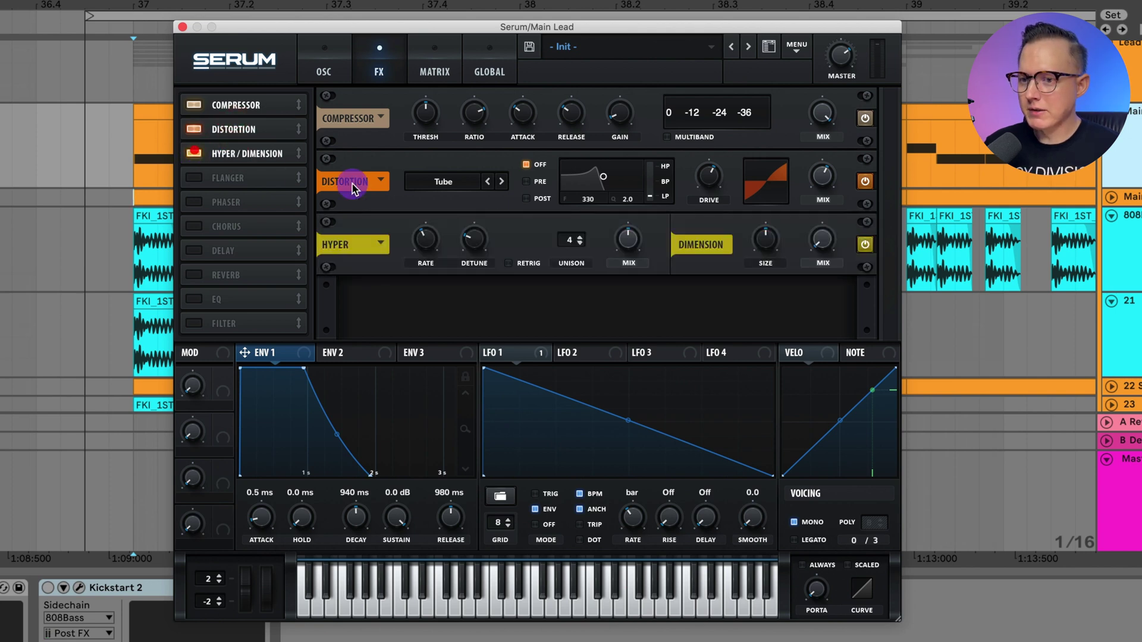
{"action": "left_click_drag", "start_coordinate": [780, 253], "coordinate": [760, 360]}
{"action": "left_click_drag", "start_coordinate": [632, 248], "coordinate": [627, 266]}
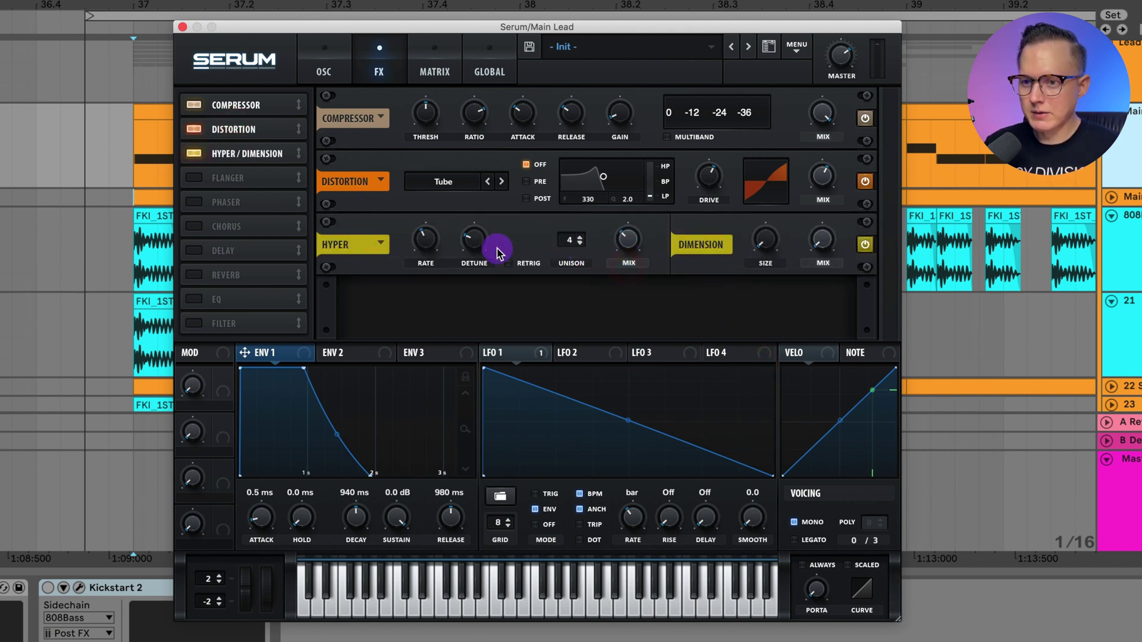
{"action": "left_click_drag", "start_coordinate": [426, 244], "coordinate": [487, 215]}
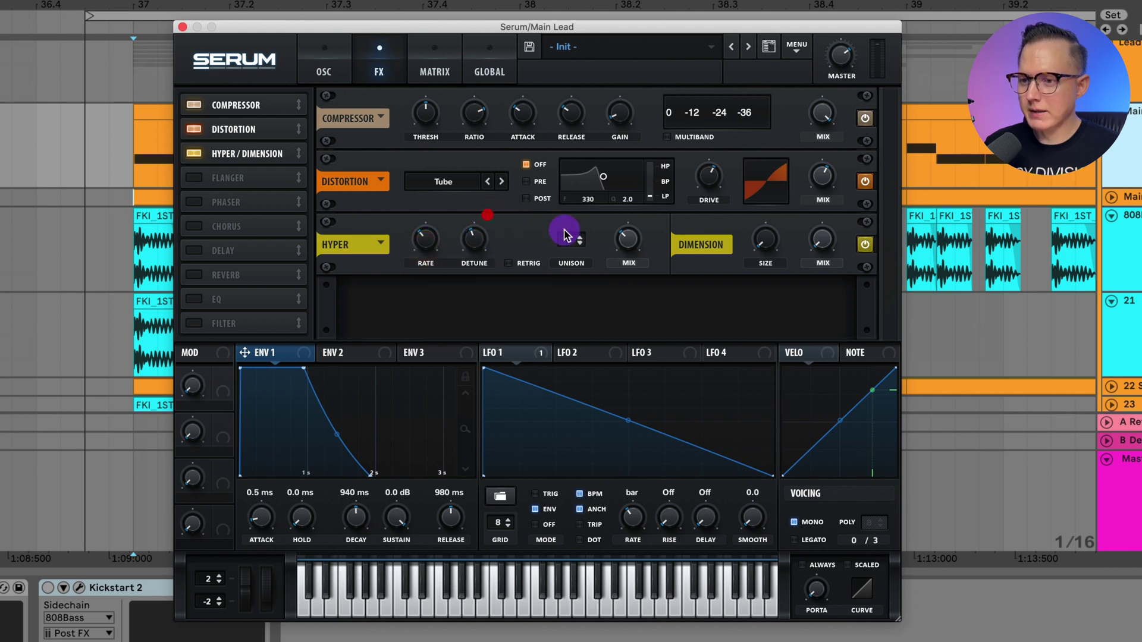
{"action": "left_click_drag", "start_coordinate": [564, 231], "coordinate": [570, 291]}
{"action": "mouse_move", "coordinate": [633, 240]}
{"action": "left_mouse_down"}
{"action": "mouse_move", "coordinate": [637, 194]}
{"action": "mouse_move", "coordinate": [641, 244]}
{"action": "mouse_move", "coordinate": [619, 247]}
{"action": "left_mouse_up"}
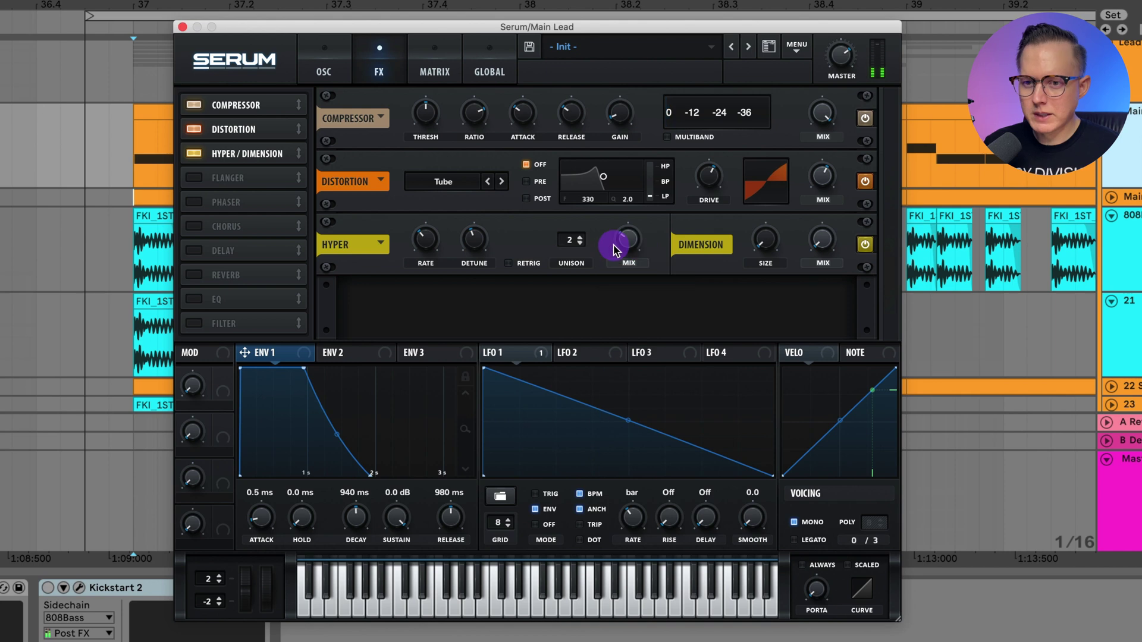
Enable the EQ directly after Hyper/Dimension and make its low band a high-pass with a lowered frequency
{"action": "left_click", "coordinate": [194, 299]}
{"action": "left_click_drag", "start_coordinate": [236, 304], "coordinate": [265, 173]}
{"action": "left_click", "coordinate": [547, 323]}
{"action": "left_click", "coordinate": [506, 303]}
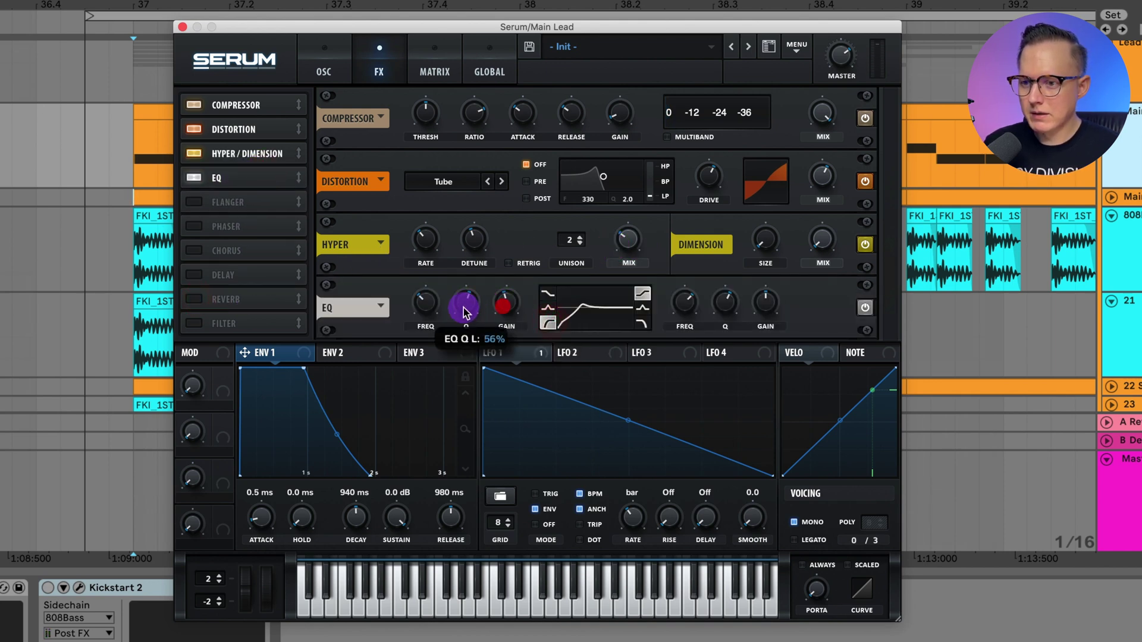
{"action": "mouse_move", "coordinate": [434, 310]}
{"action": "left_mouse_down"}
{"action": "mouse_move", "coordinate": [422, 301]}
{"action": "mouse_move", "coordinate": [426, 323]}
{"action": "left_mouse_up"}
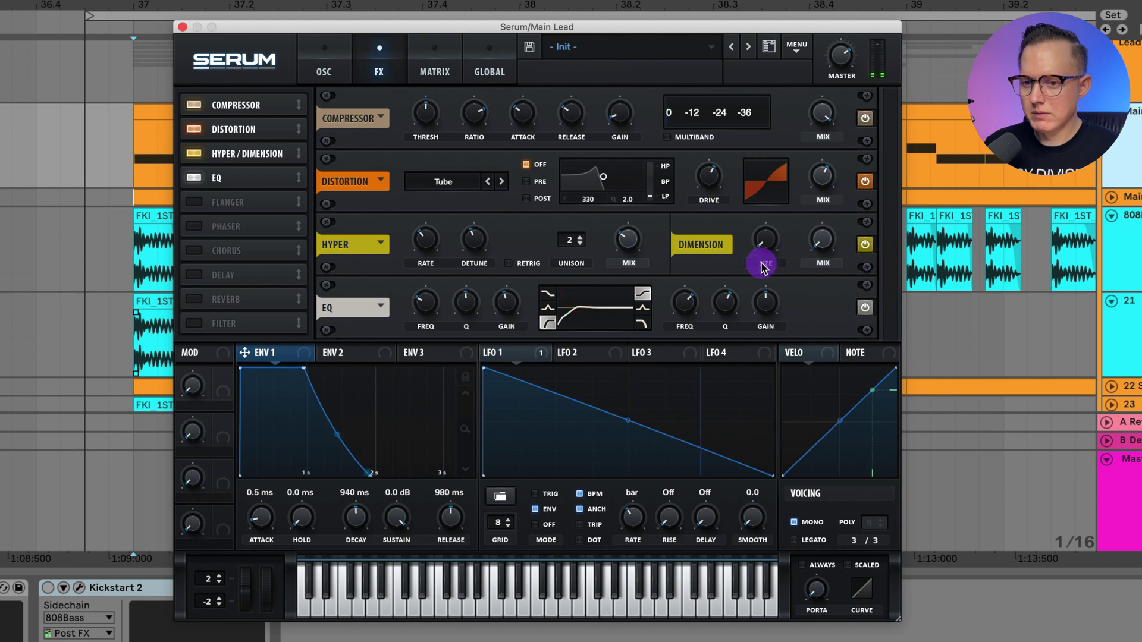
Stop playback, close Serum, turn Kickstart 2 back on for the Main Lead and open its window
{"action": "key", "text": "space"}
{"action": "left_click", "coordinate": [182, 27]}
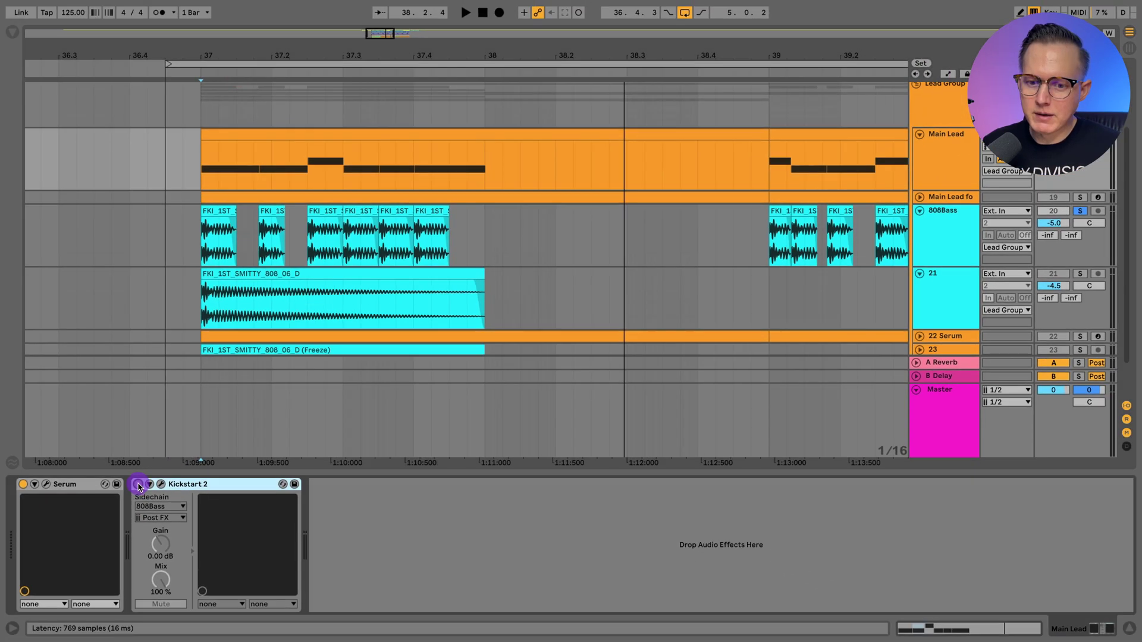
{"action": "left_click", "coordinate": [138, 485]}
{"action": "left_click", "coordinate": [160, 488]}
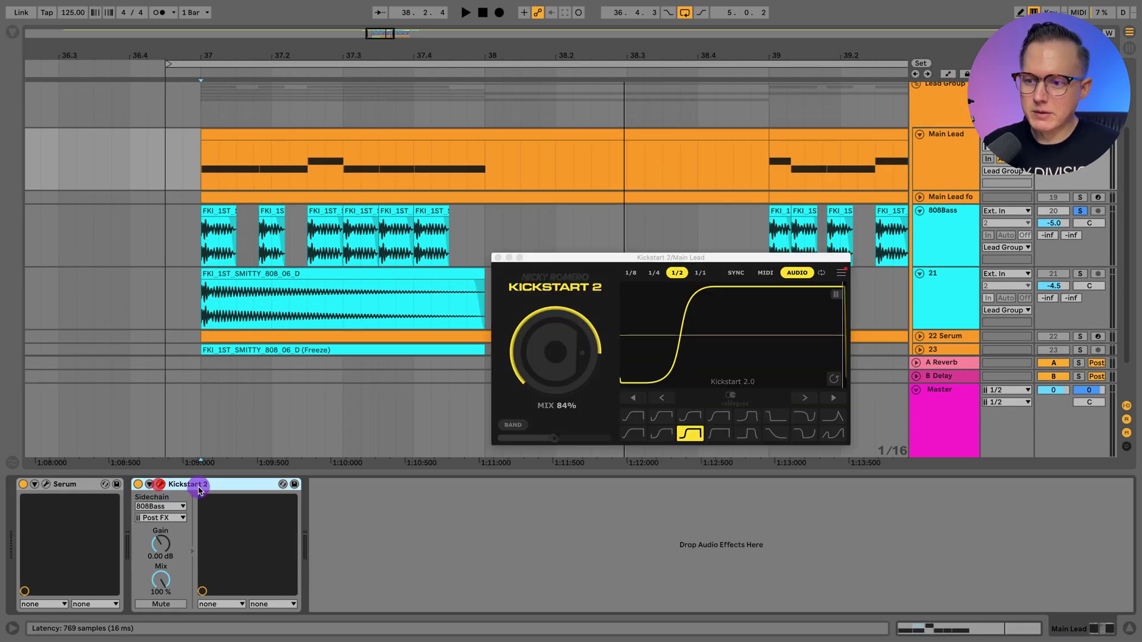
Play the loop and refine the Main Lead's Kickstart 2 by nudging the ducking curve's timing and setting the mix to 75%
{"action": "left_click_drag", "start_coordinate": [571, 255], "coordinate": [316, 165]}
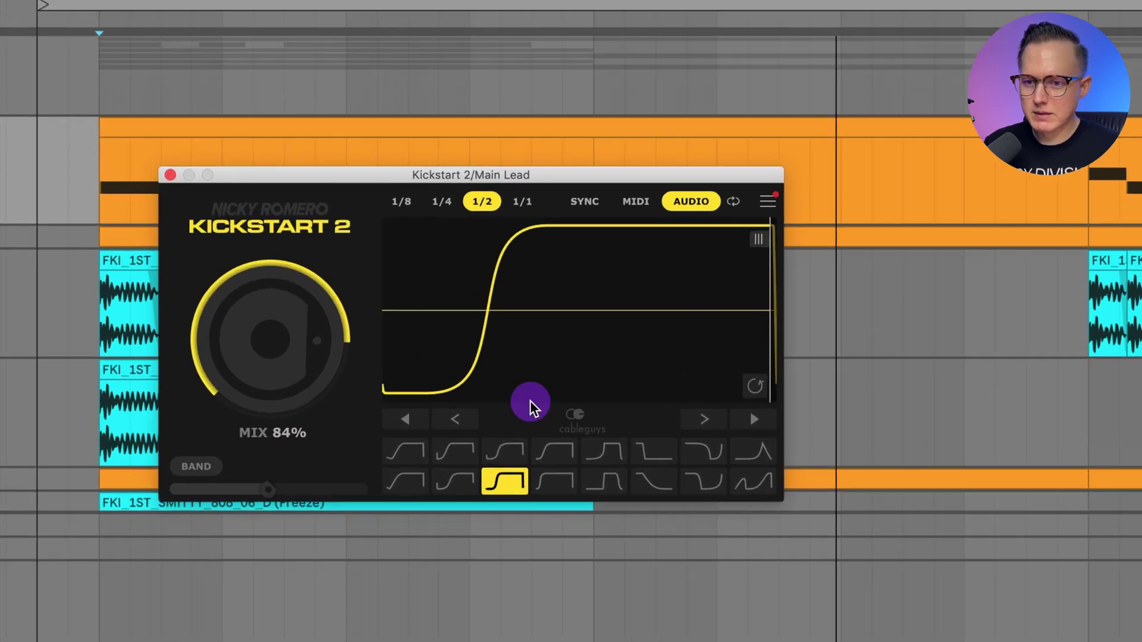
{"action": "key", "text": "space"}
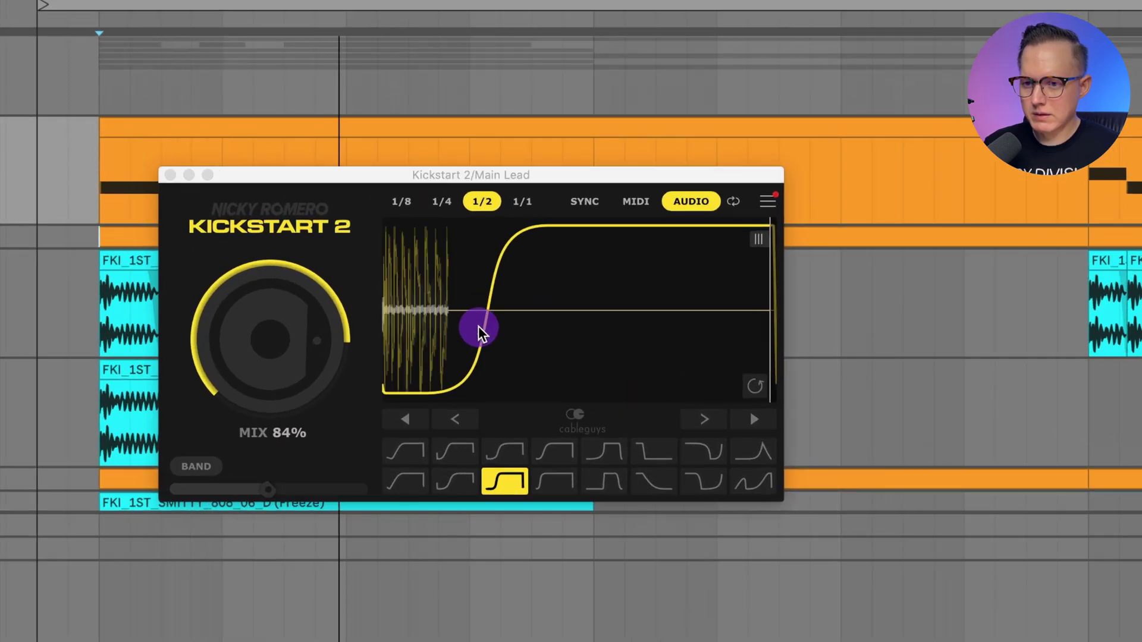
{"action": "mouse_move", "coordinate": [478, 326]}
{"action": "left_mouse_down"}
{"action": "mouse_move", "coordinate": [452, 329]}
{"action": "mouse_move", "coordinate": [494, 323]}
{"action": "left_mouse_up"}
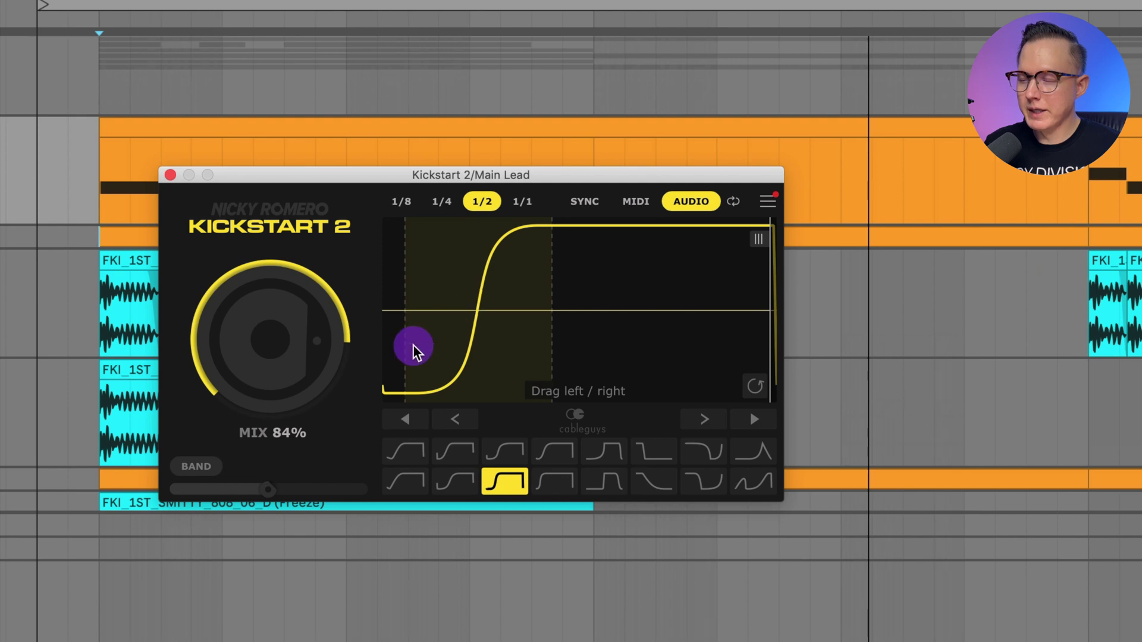
{"action": "mouse_move", "coordinate": [485, 295]}
{"action": "left_mouse_down"}
{"action": "mouse_move", "coordinate": [520, 305]}
{"action": "mouse_move", "coordinate": [466, 309]}
{"action": "mouse_move", "coordinate": [489, 306]}
{"action": "left_mouse_up"}
{"action": "key", "text": "space"}
{"action": "left_click_drag", "start_coordinate": [333, 310], "coordinate": [311, 332]}
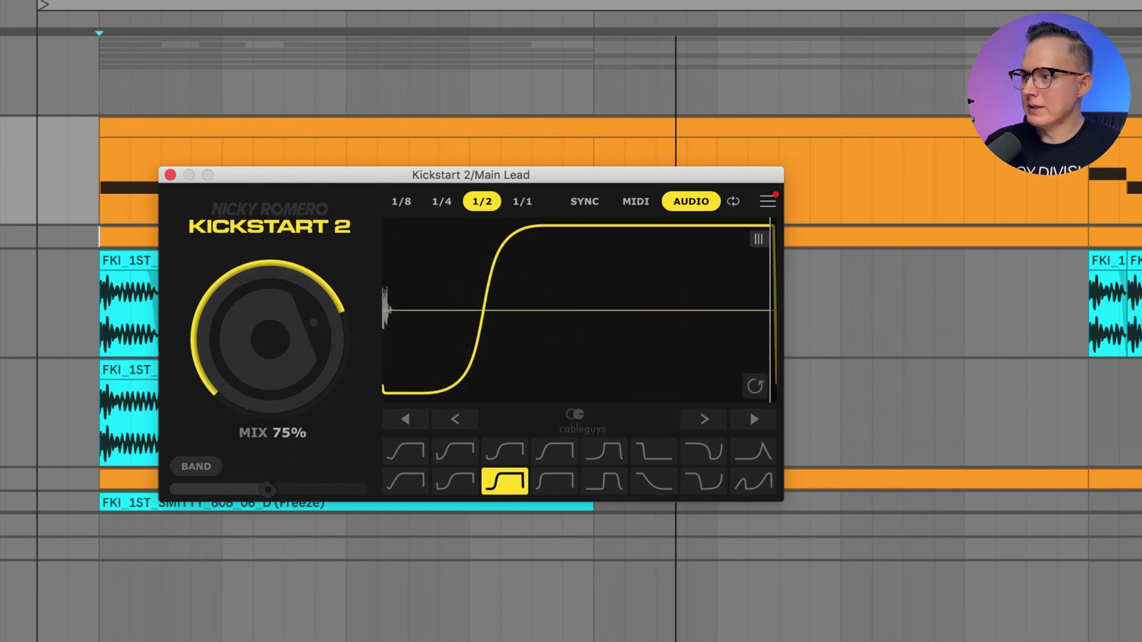
Select the Lead Group and play the Main Lead and 808Bass together with the group effects off
{"action": "left_click", "coordinate": [936, 304]}
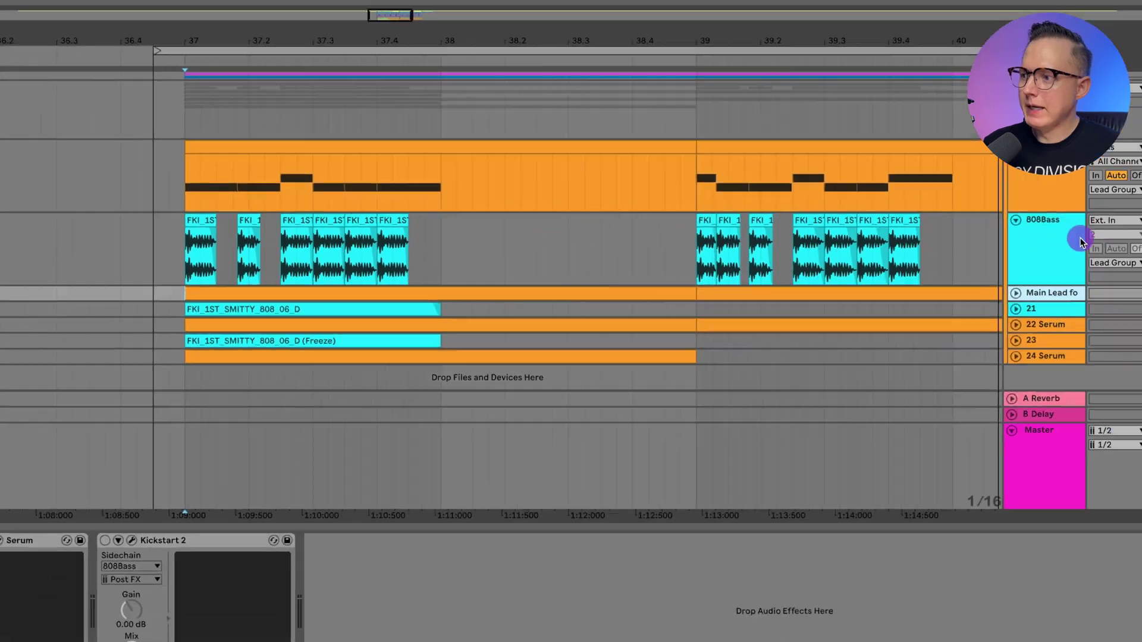
{"action": "left_click", "coordinate": [937, 225]}
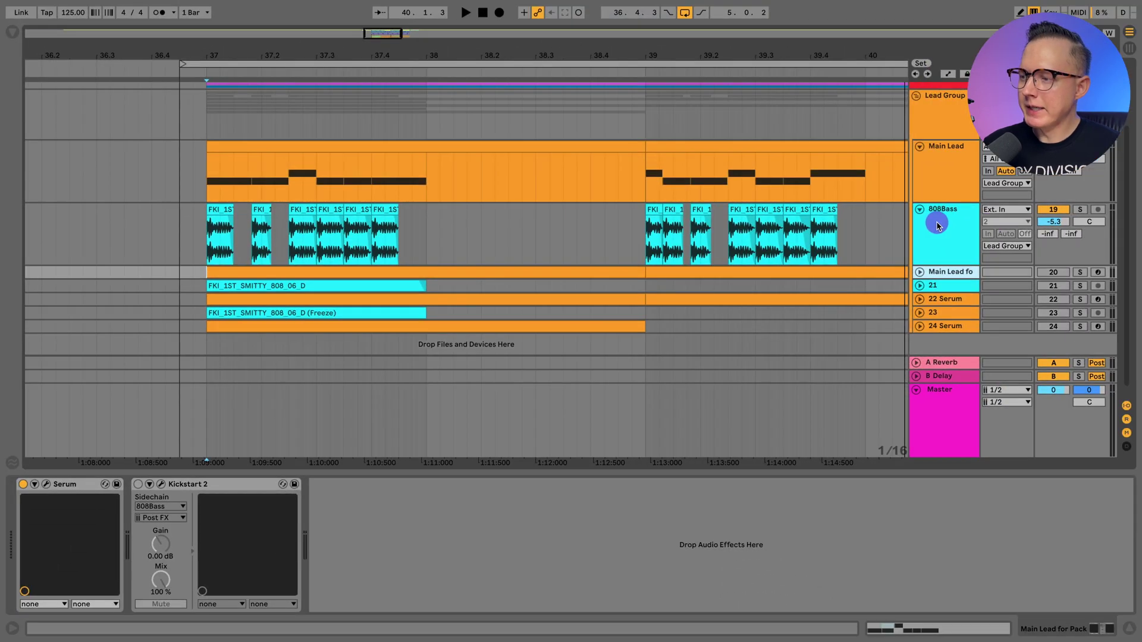
{"action": "left_click", "coordinate": [940, 117]}
{"action": "key", "text": "space"}
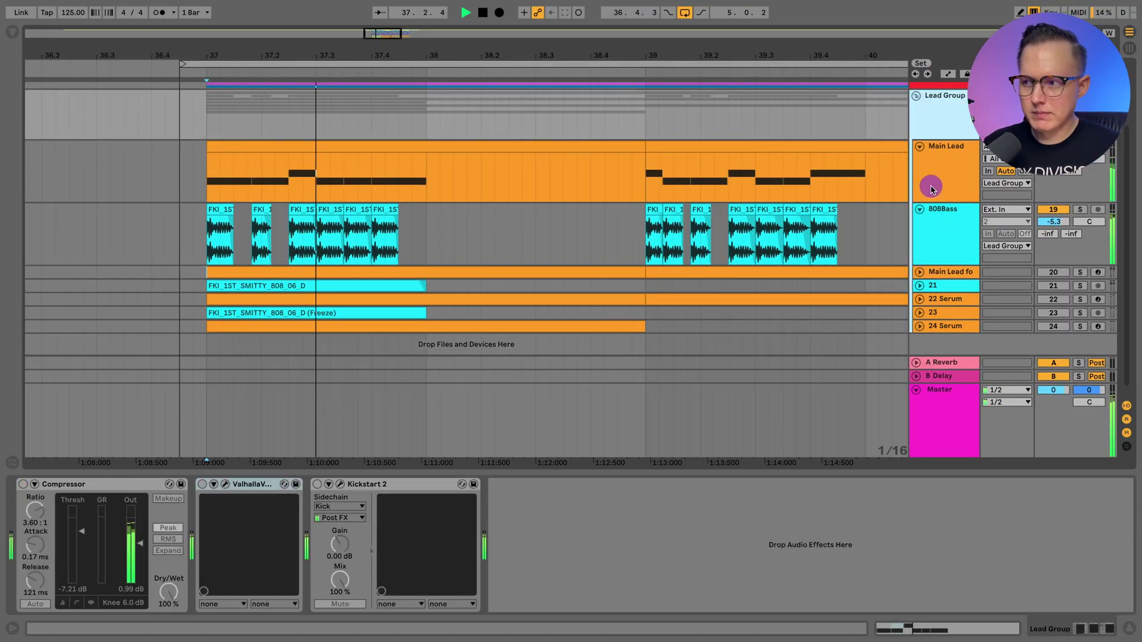
Turn on the Compressor on the Lead Group and listen to its effect on the loop
{"action": "left_click", "coordinate": [23, 484]}
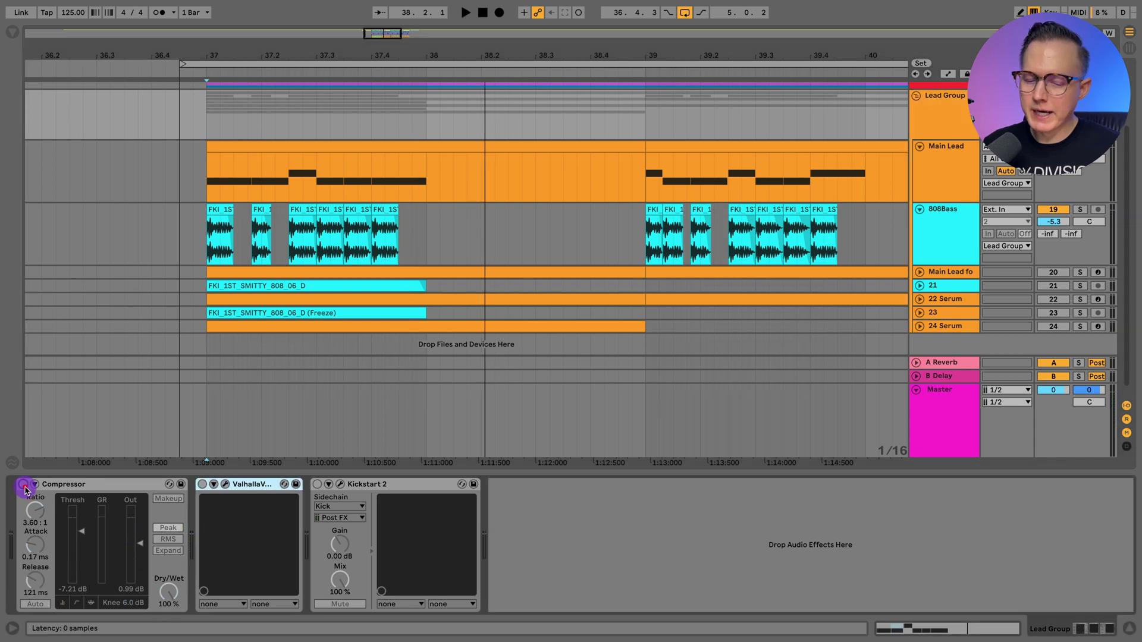
{"action": "left_click", "coordinate": [24, 484]}
{"action": "left_click", "coordinate": [203, 485]}
{"action": "key", "text": "space"}
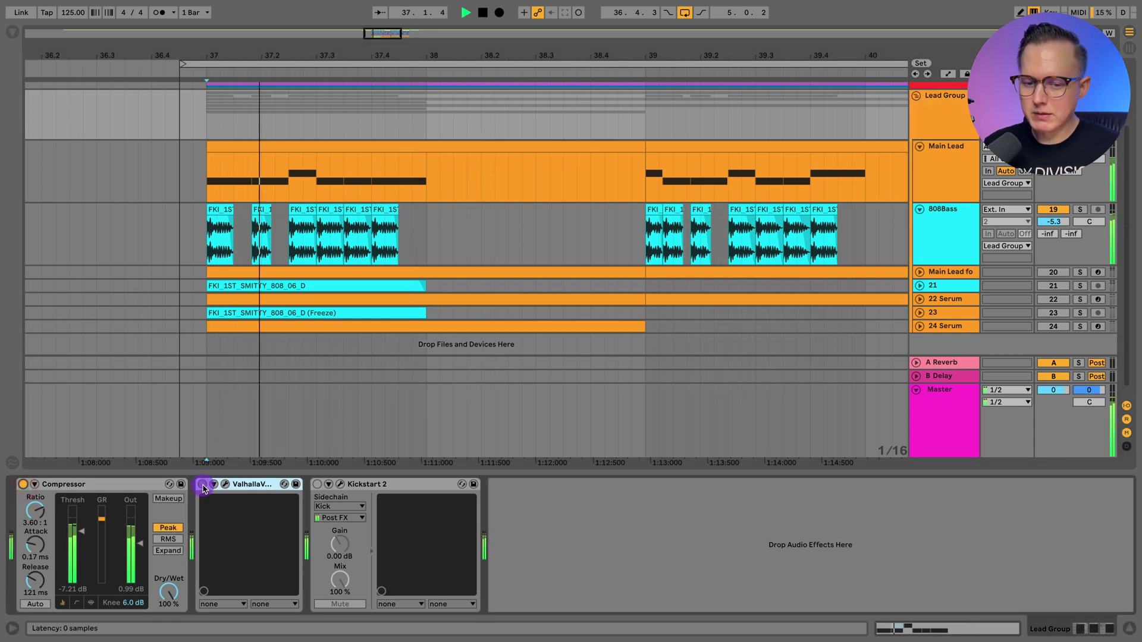
{"action": "key", "text": "space"}
Turn on ValhallaVintageVerb on the Lead Group, review its settings during playback and close its window
{"action": "left_click", "coordinate": [204, 485]}
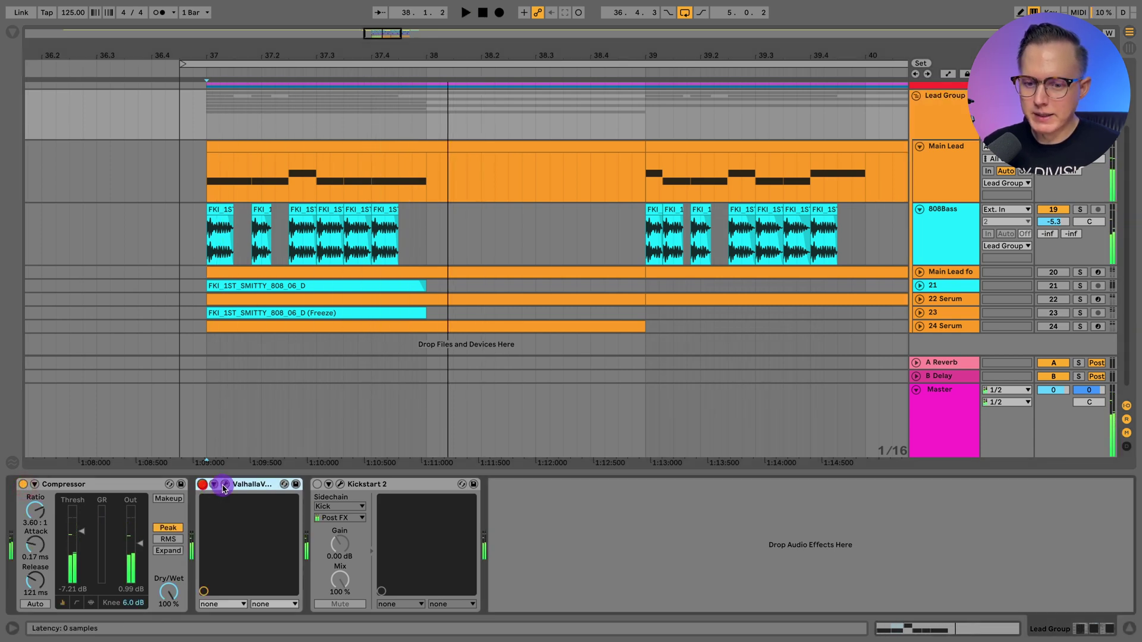
{"action": "left_click", "coordinate": [225, 484]}
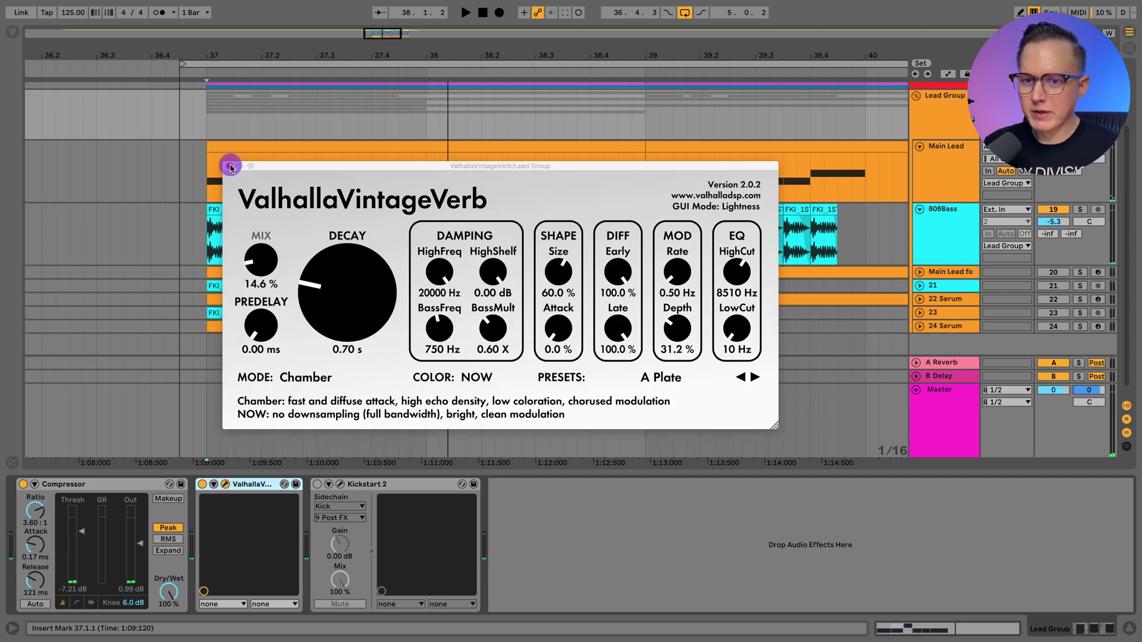
{"action": "key", "text": "space"}
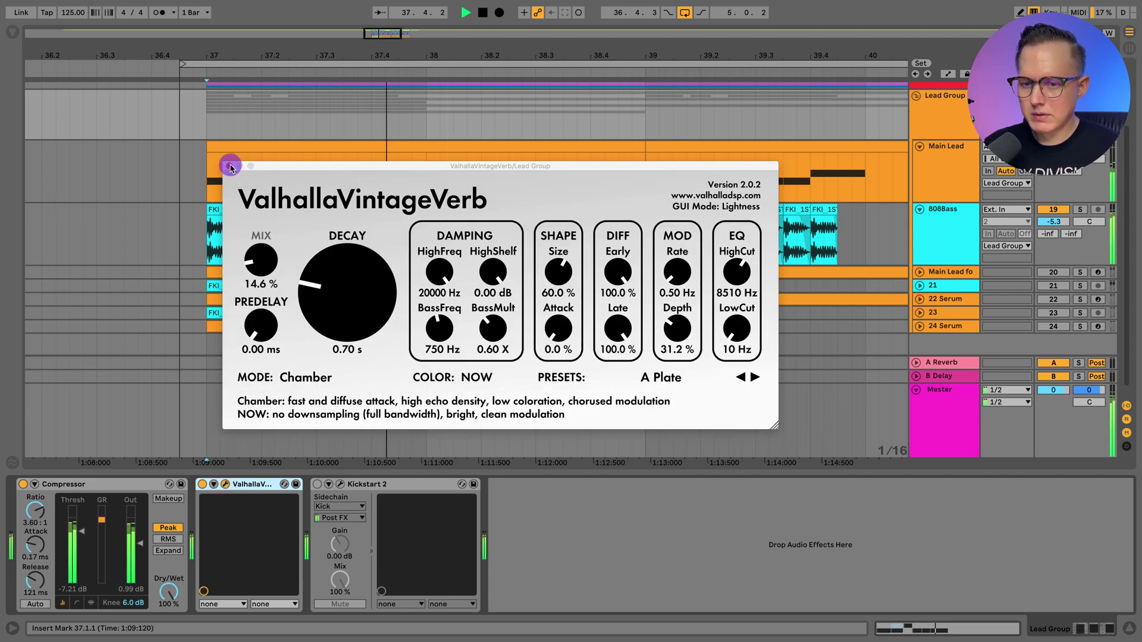
{"action": "key", "text": "space"}
{"action": "left_click", "coordinate": [231, 166]}
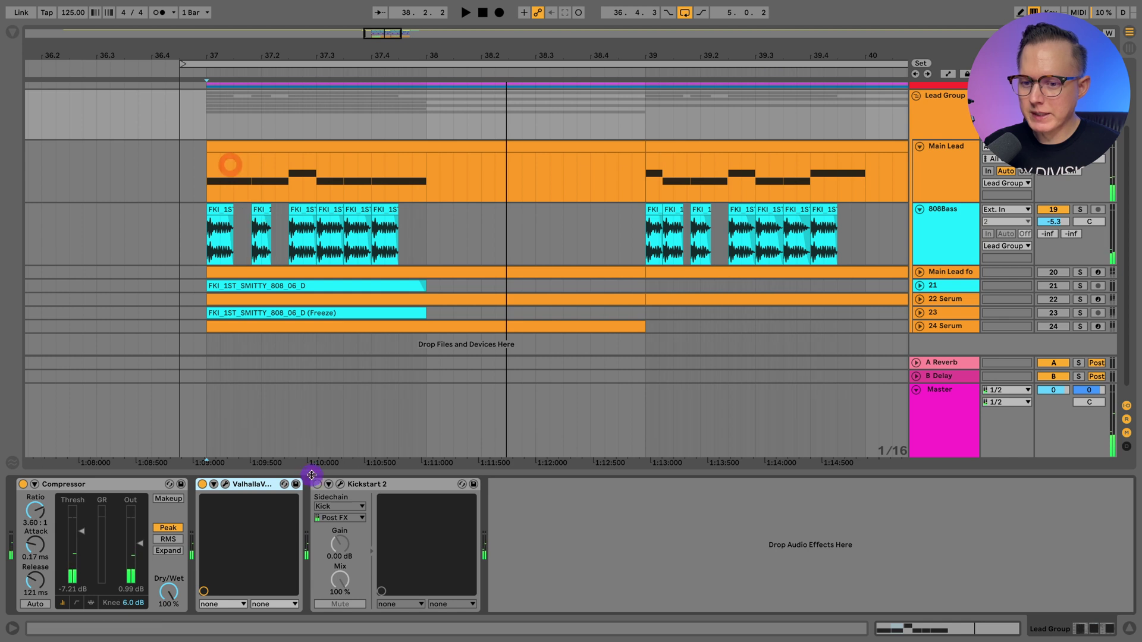
Turn on the kick-triggered Kickstart 2 on the Lead Group, check its ducking during playback and close its window
{"action": "left_click", "coordinate": [317, 484]}
{"action": "left_click", "coordinate": [340, 484]}
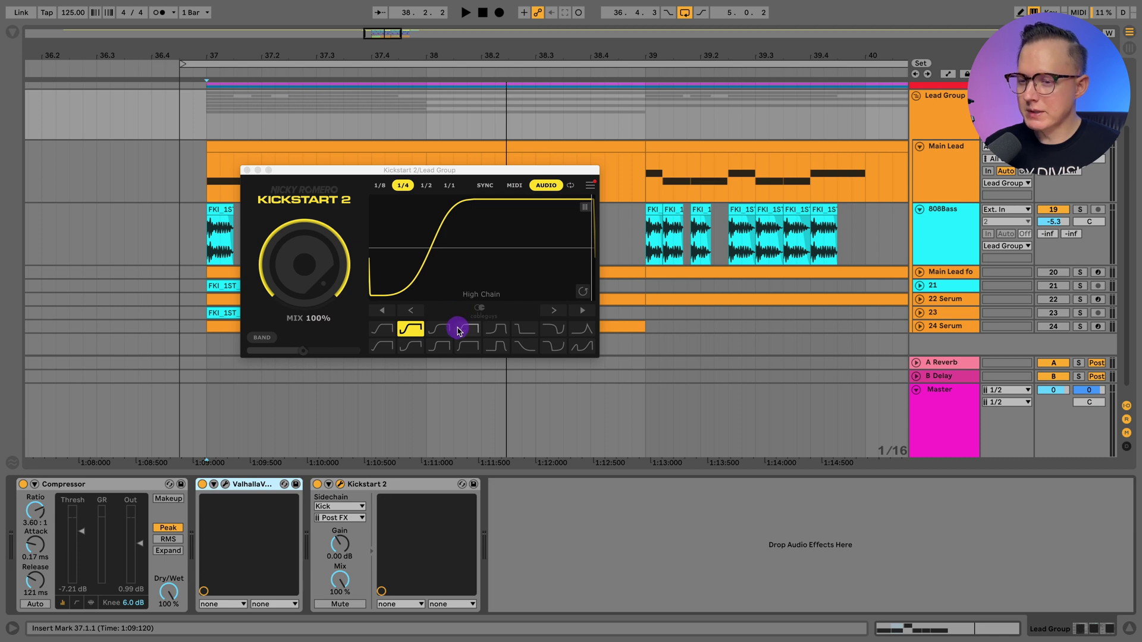
{"action": "key", "text": "space"}
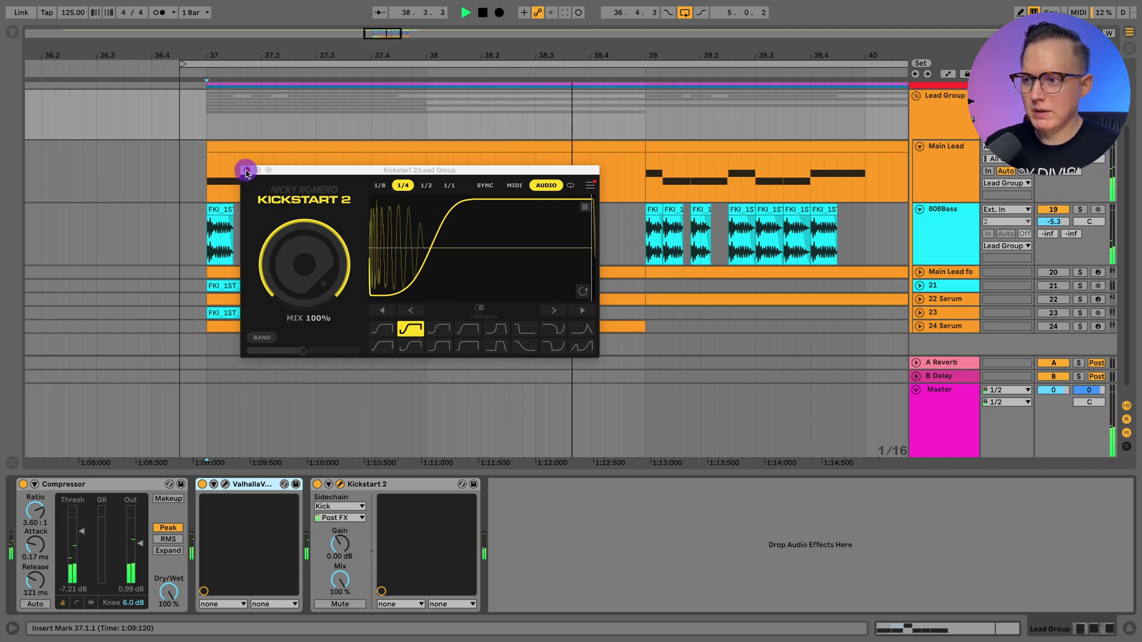
{"action": "left_click", "coordinate": [247, 170]}
{"action": "key", "text": "space"}
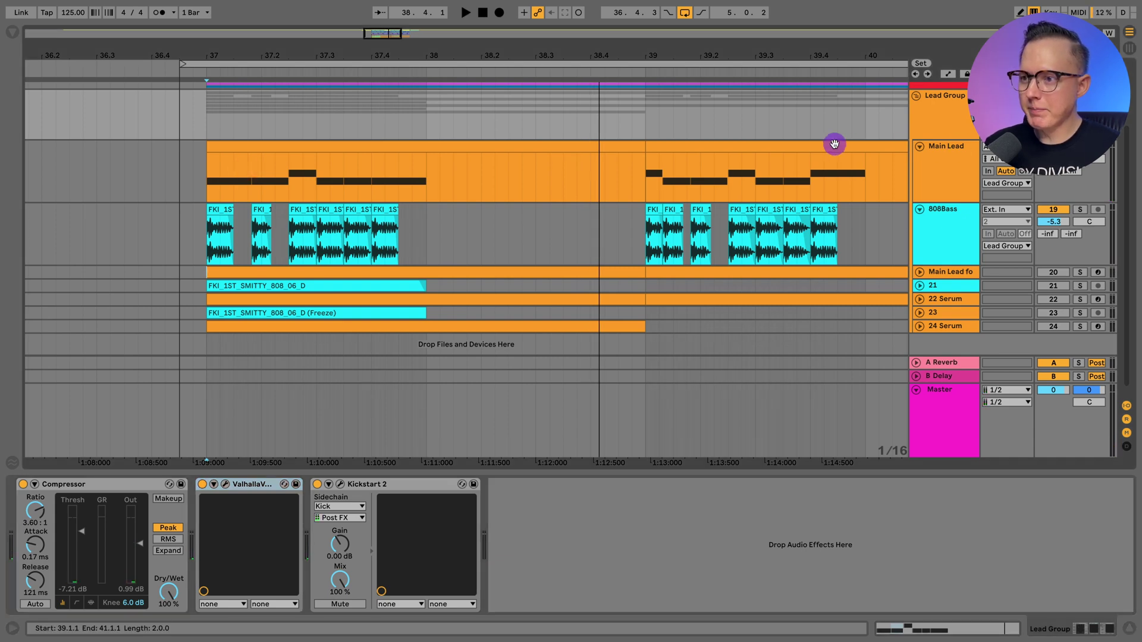
Play the whole phrase from bar 37 to bar 41 with the Lead Group effects active
{"action": "key", "text": "space"}
{"action": "left_click_drag", "start_coordinate": [714, 56], "coordinate": [720, 171]}
{"action": "scroll", "coordinate": [739, 177], "scroll_direction": "right", "scroll_amount": 3}
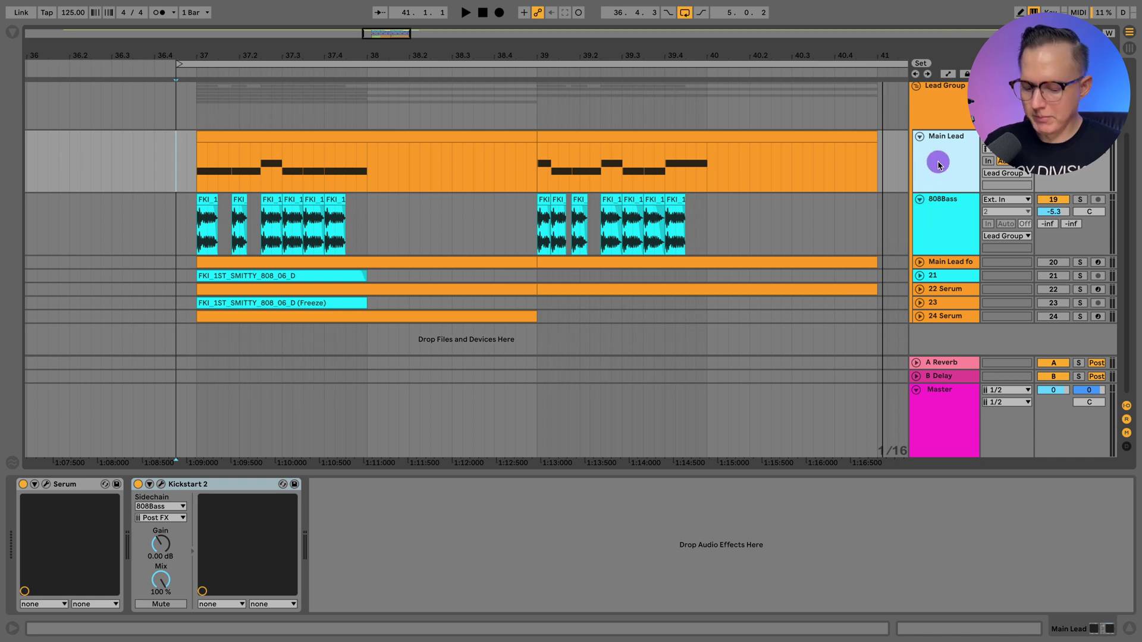
Duplicate the Main Lead track and open Serum on the copy with the copy's Kickstart 2 turned off
{"action": "key", "text": "ctrl+d"}
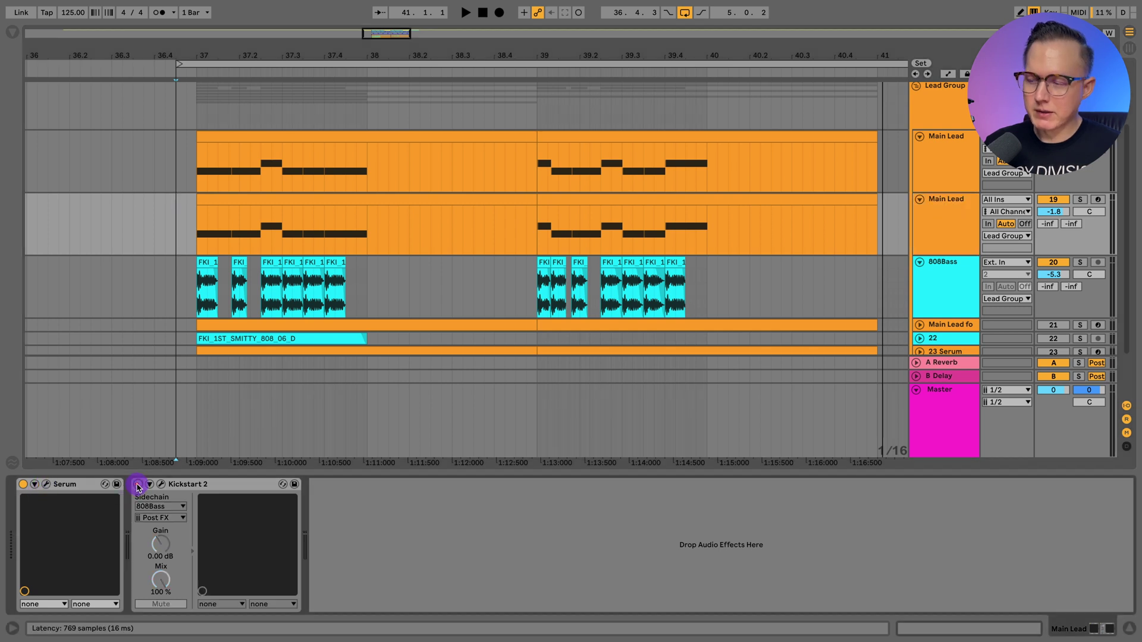
{"action": "left_click", "coordinate": [954, 103]}
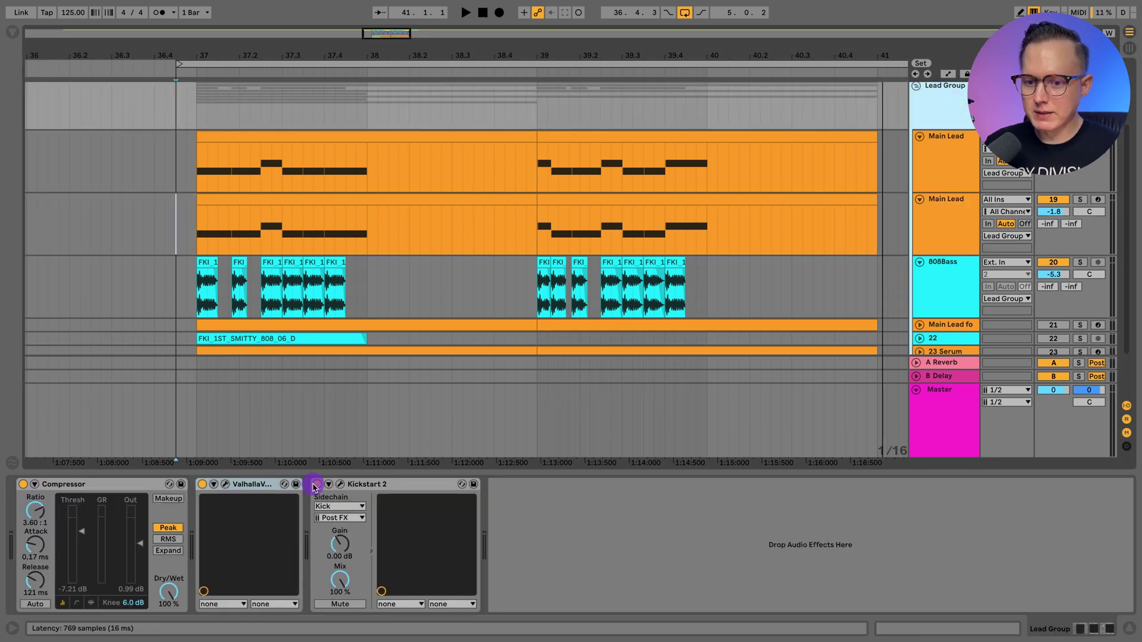
{"action": "left_click", "coordinate": [946, 202]}
{"action": "key", "text": "super+alt+p"}
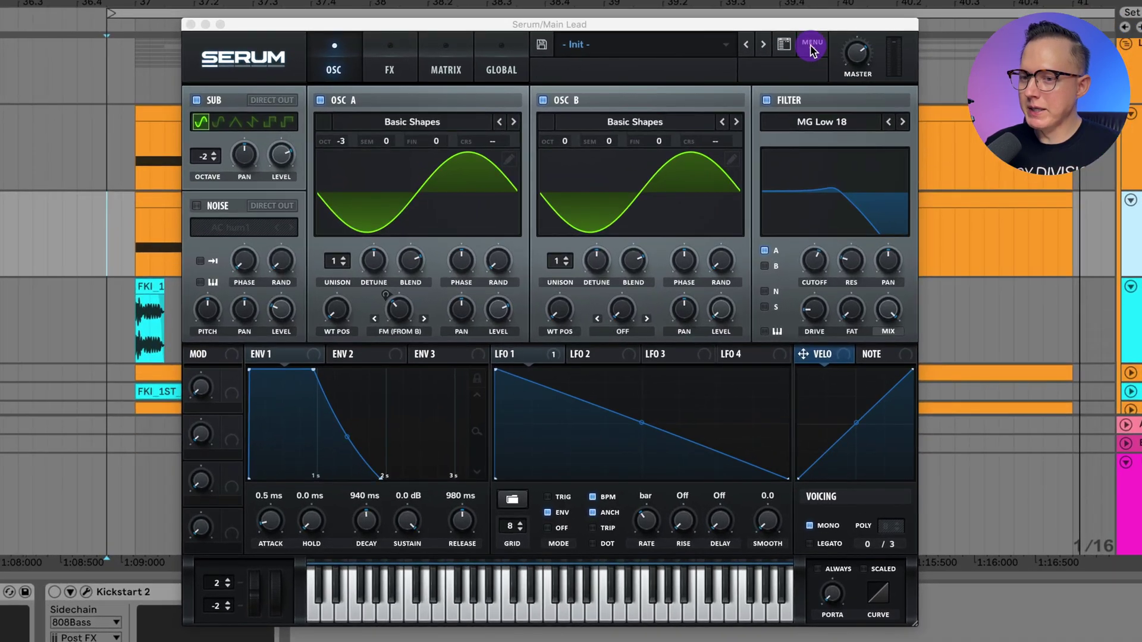
Resample the duplicate's full Serum patch into OSC A and sweep the wavetable position of the result
{"action": "left_click", "coordinate": [812, 48]}
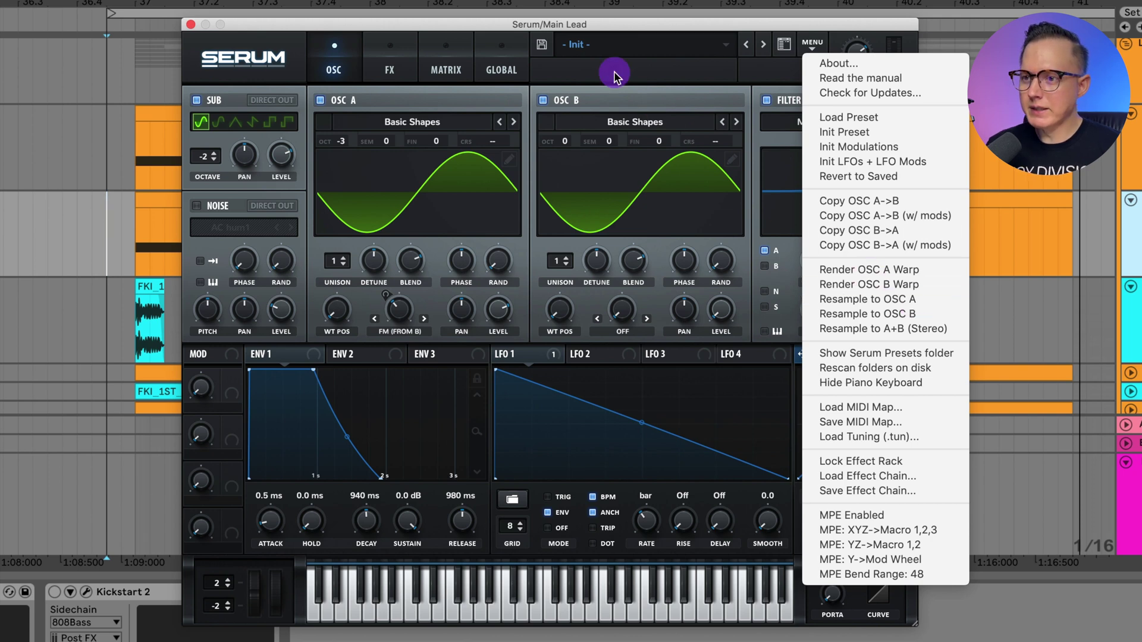
{"action": "left_click", "coordinate": [581, 26]}
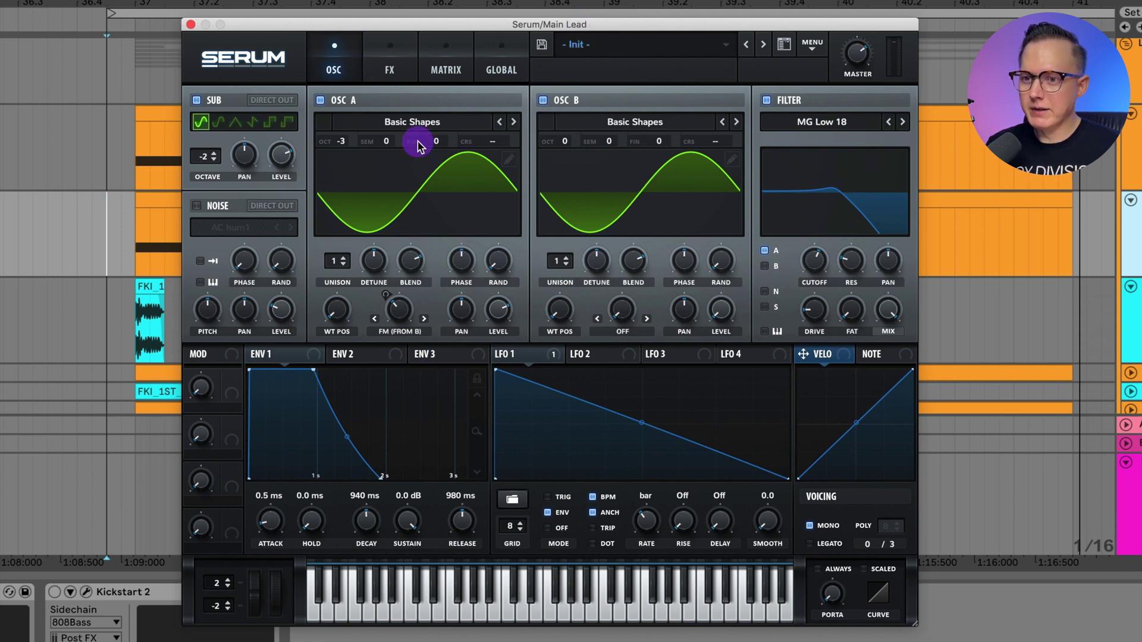
{"action": "left_click", "coordinate": [390, 69]}
{"action": "left_click", "coordinate": [332, 69]}
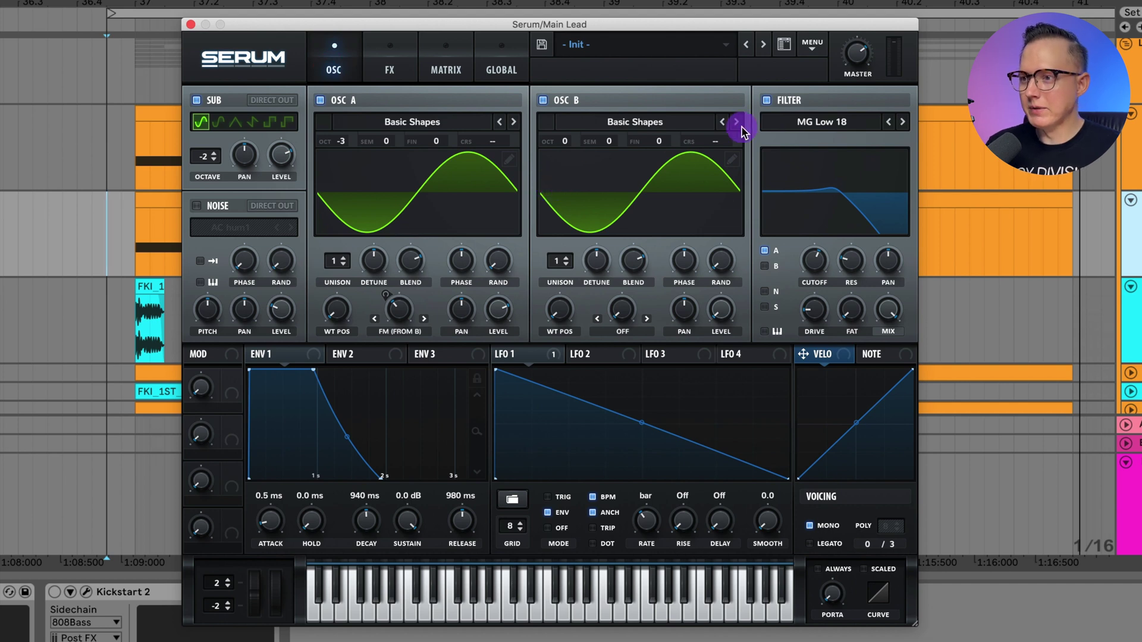
{"action": "left_click", "coordinate": [812, 43]}
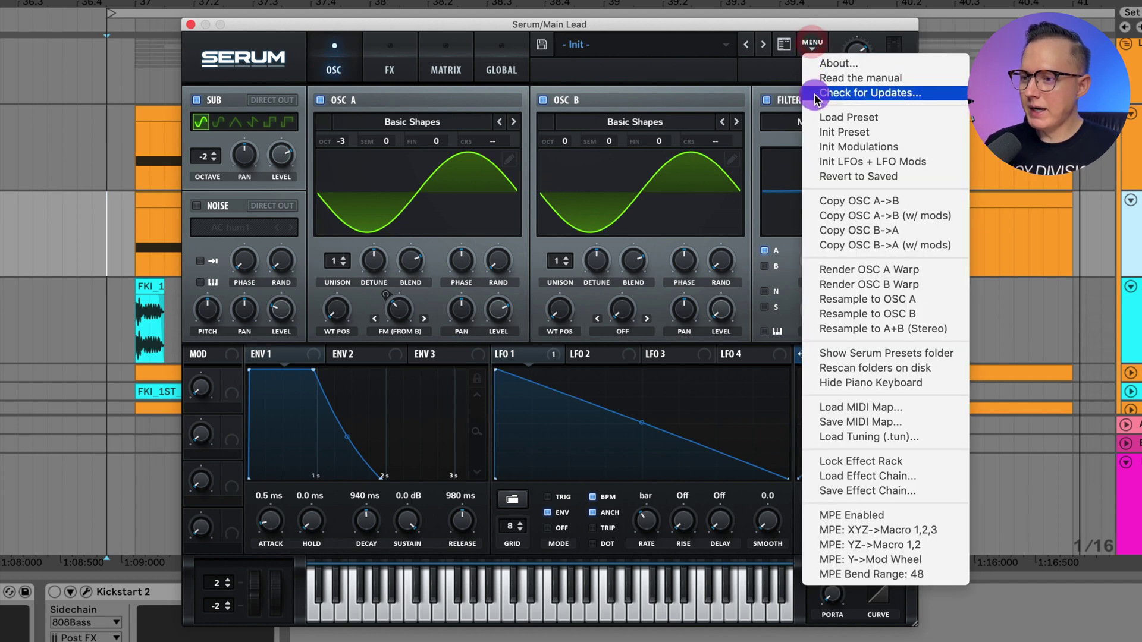
{"action": "left_click", "coordinate": [913, 307]}
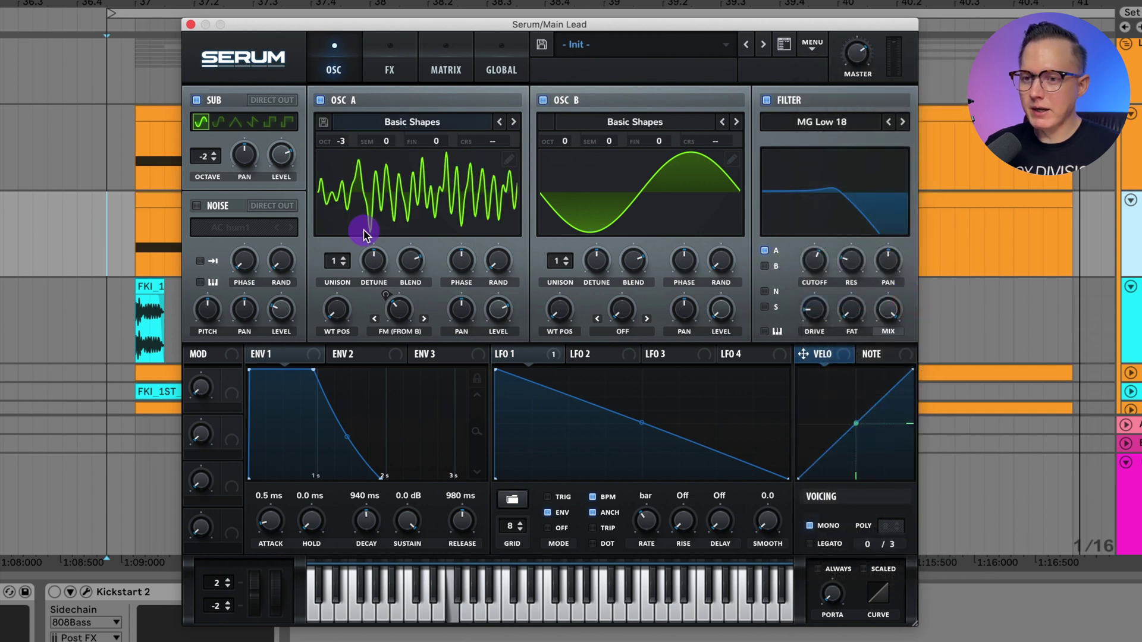
{"action": "left_click_drag", "start_coordinate": [338, 308], "coordinate": [357, 327]}
Turn off the compressor, distortion, Hyper/Dimension and EQ effects, and disable OSC B, the filter and the sub
{"action": "left_click", "coordinate": [388, 69]}
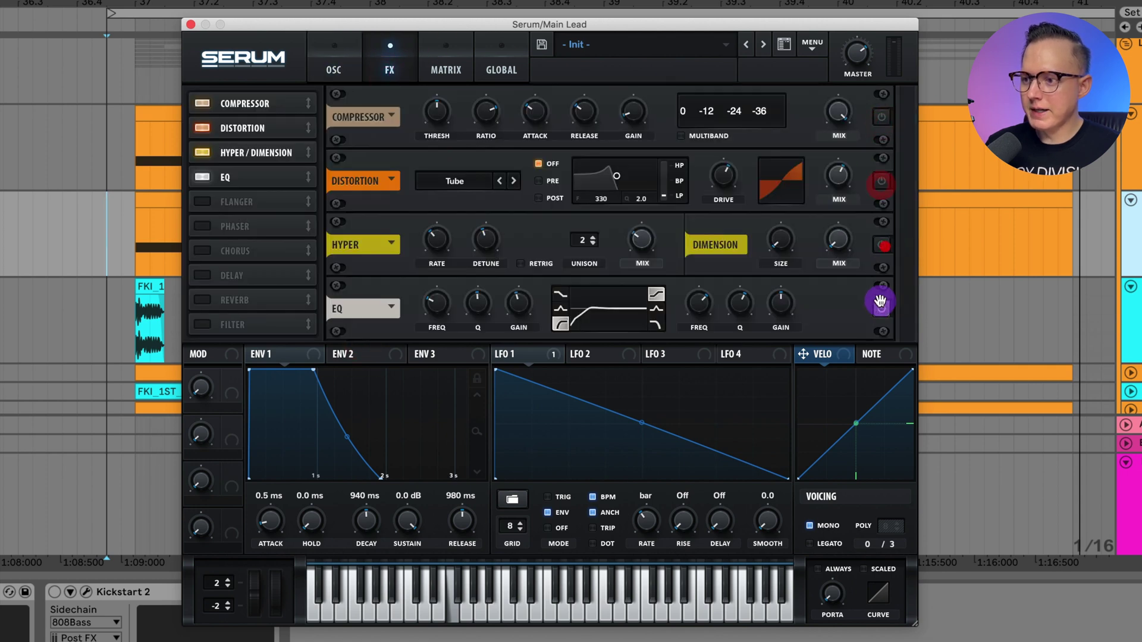
{"action": "left_click", "coordinate": [333, 67]}
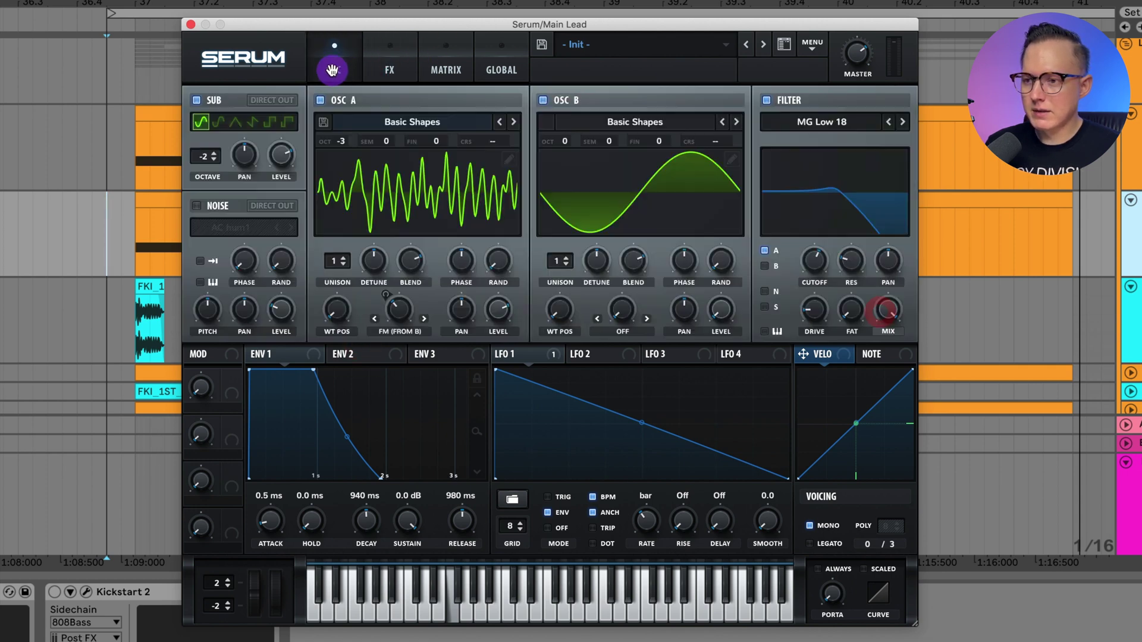
{"action": "left_click", "coordinate": [543, 100]}
{"action": "left_click", "coordinate": [767, 99]}
{"action": "left_click", "coordinate": [196, 100]}
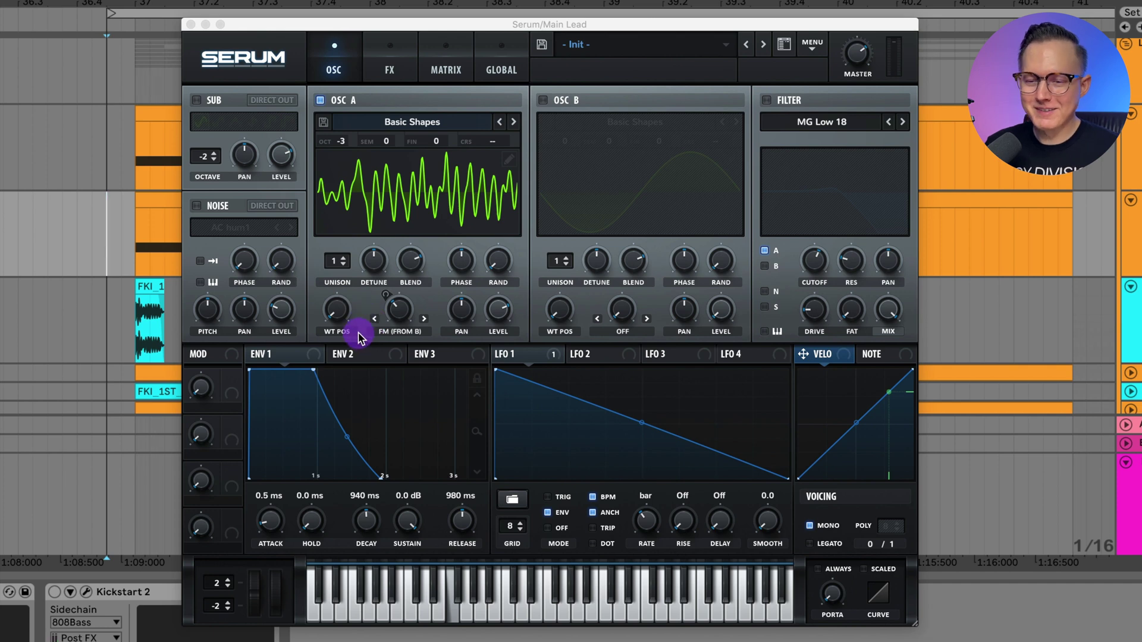
Assign LFO 1 as a modulator of OSC A's wavetable position
{"action": "left_click_drag", "start_coordinate": [550, 355], "coordinate": [358, 320]}
{"action": "left_click_drag", "start_coordinate": [361, 355], "coordinate": [341, 375]}
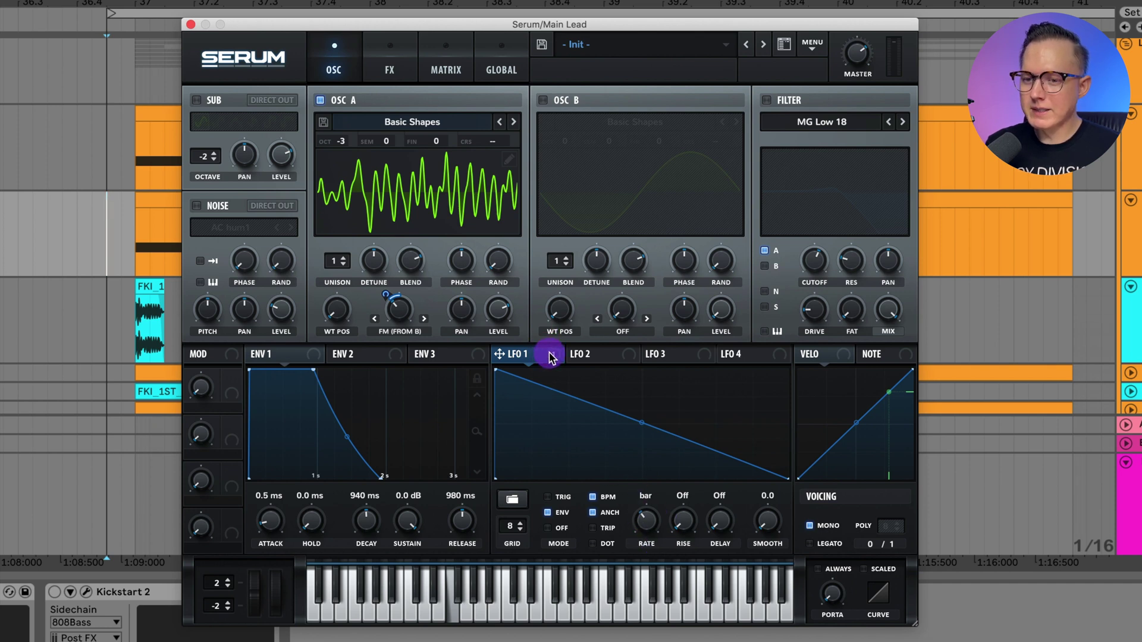
{"action": "left_click_drag", "start_coordinate": [549, 357], "coordinate": [329, 300]}
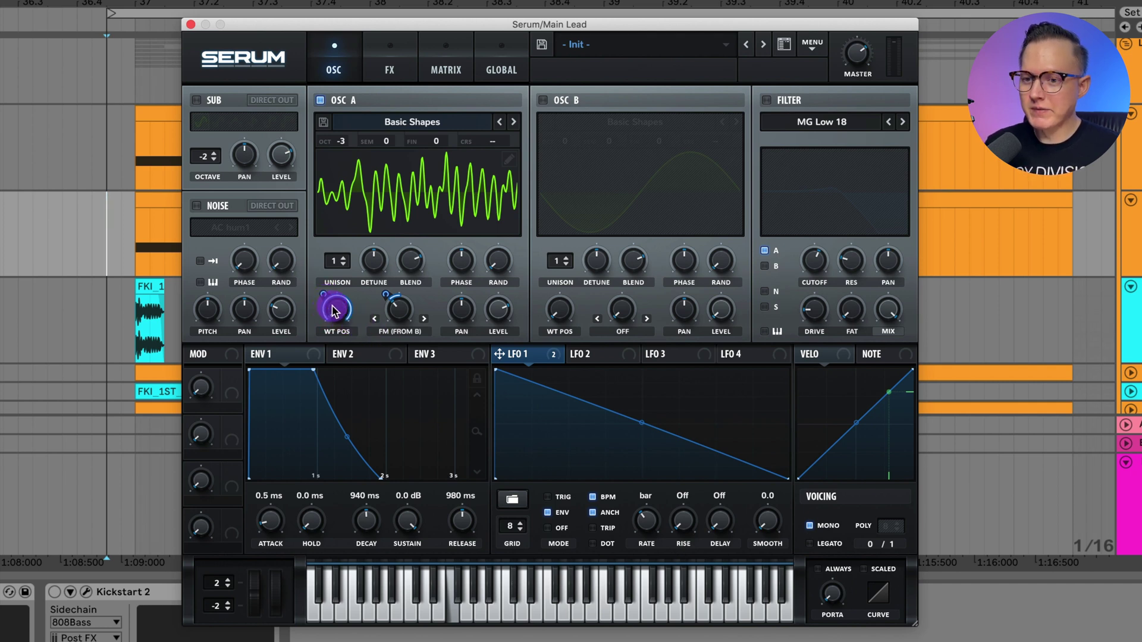
Turn OSC A's wavetable position to maximum, readjust its LFO 1 modulation amount and tweak the master level
{"action": "left_click_drag", "start_coordinate": [343, 317], "coordinate": [374, 229]}
{"action": "left_click_drag", "start_coordinate": [320, 293], "coordinate": [322, 362]}
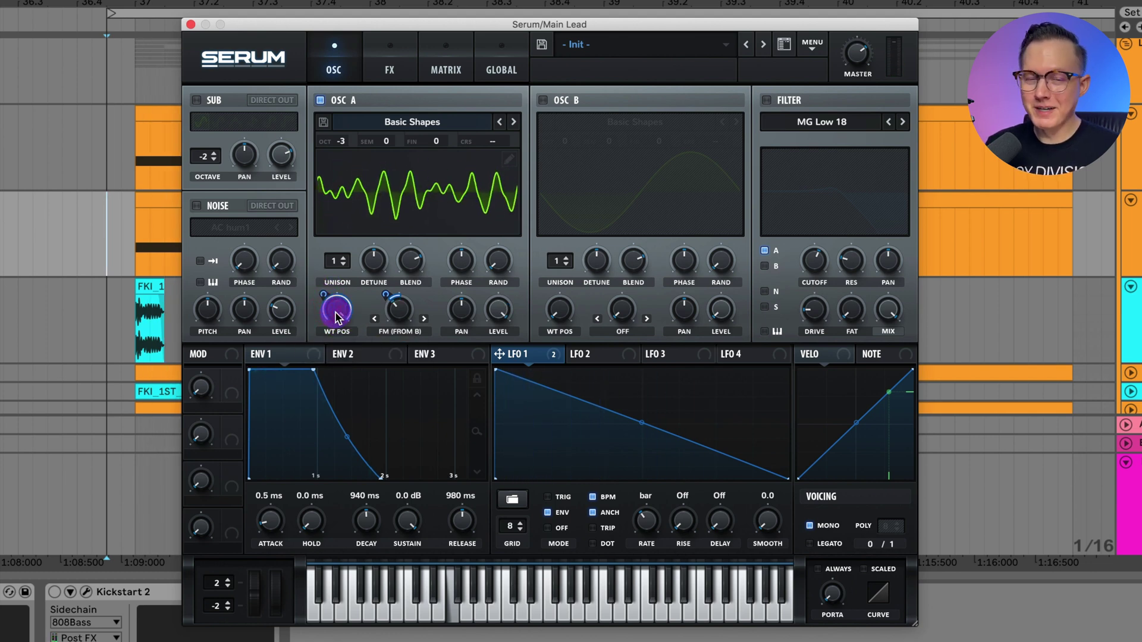
{"action": "left_click_drag", "start_coordinate": [857, 52], "coordinate": [860, 40]}
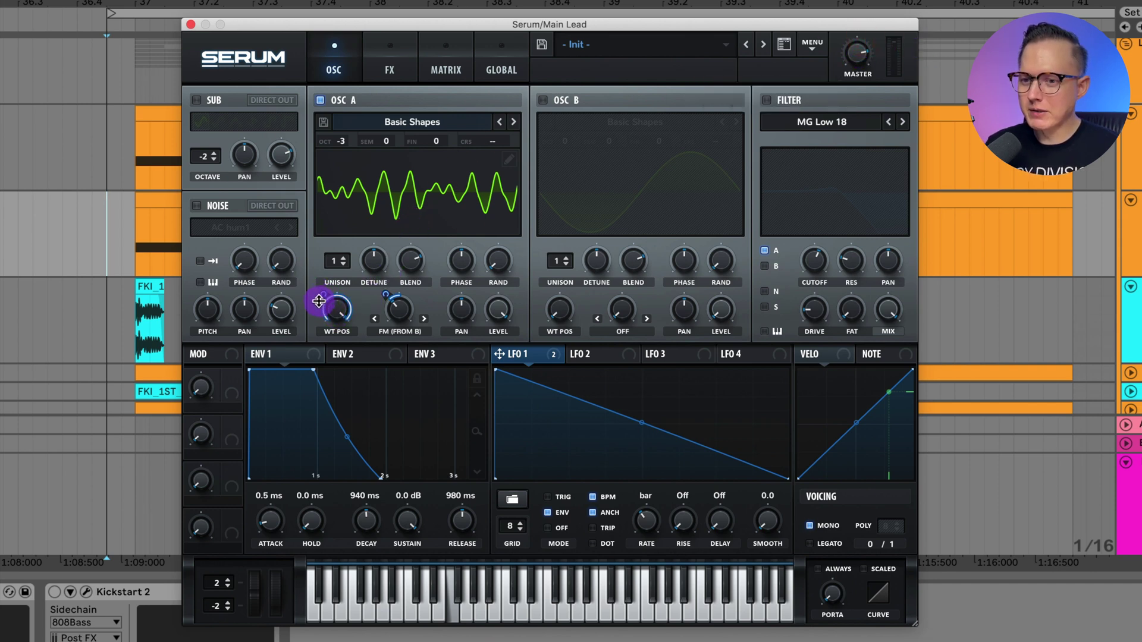
{"action": "mouse_move", "coordinate": [322, 299]}
{"action": "left_mouse_down"}
{"action": "mouse_move", "coordinate": [327, 280]}
{"action": "mouse_move", "coordinate": [330, 301]}
{"action": "left_mouse_up"}
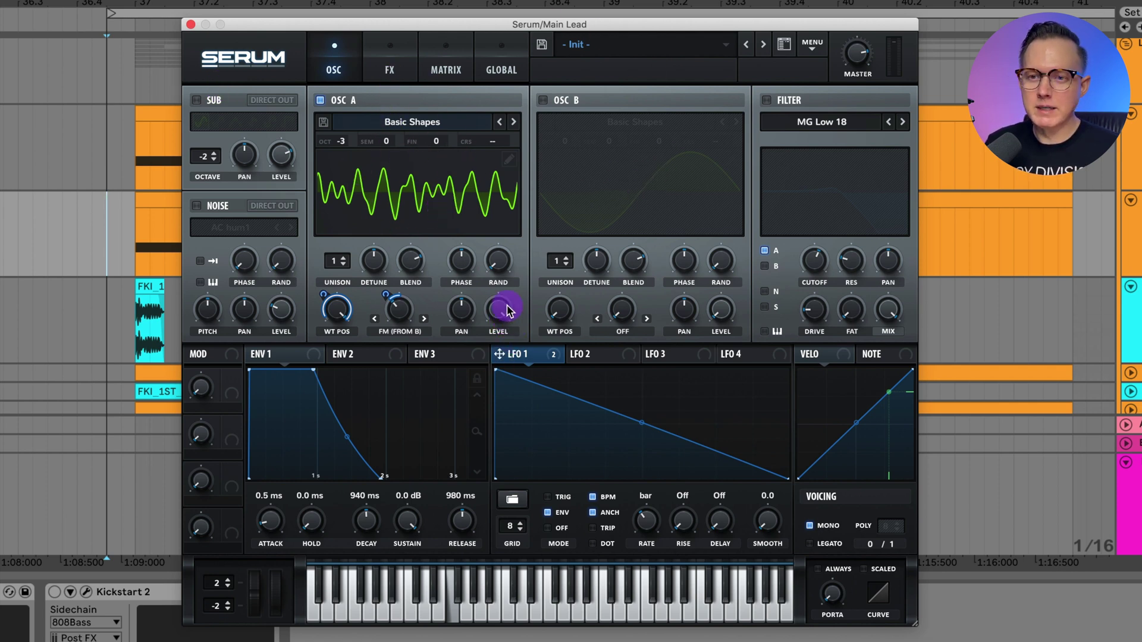
Close Serum, select the track with the long FKI_1ST_SMITTY_808_06_D clip and play it
{"action": "left_click", "coordinate": [191, 23]}
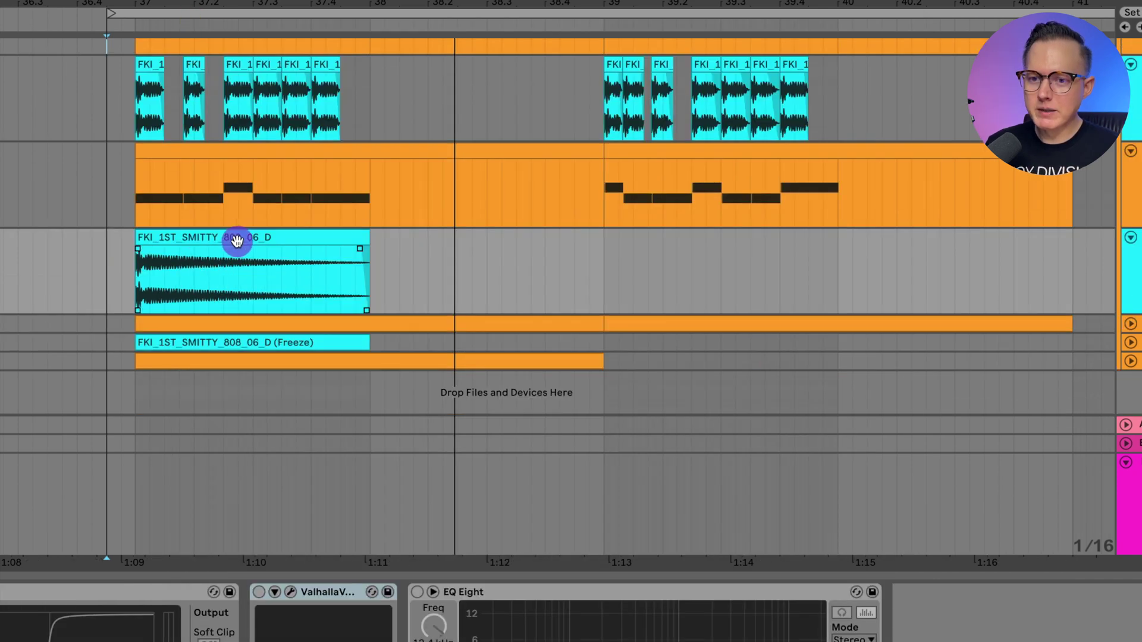
{"action": "left_click", "coordinate": [241, 237]}
{"action": "left_click", "coordinate": [1139, 248]}
{"action": "key", "text": "space"}
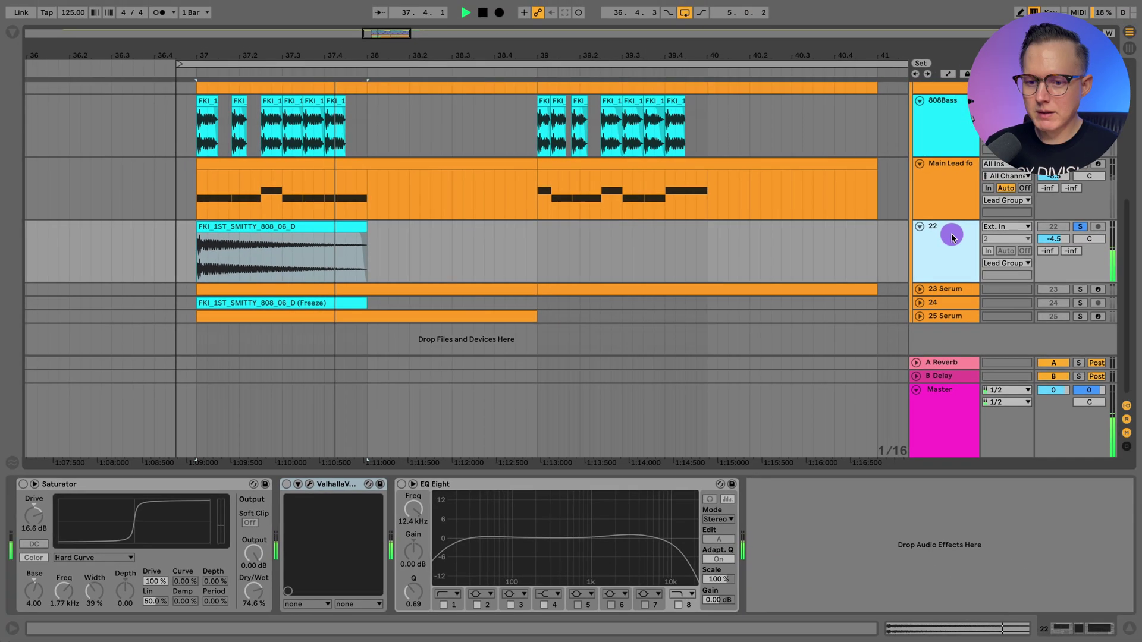
Enable the Saturator, Valhalla reverb and EQ Eight devices on track 22
{"action": "left_click", "coordinate": [22, 485]}
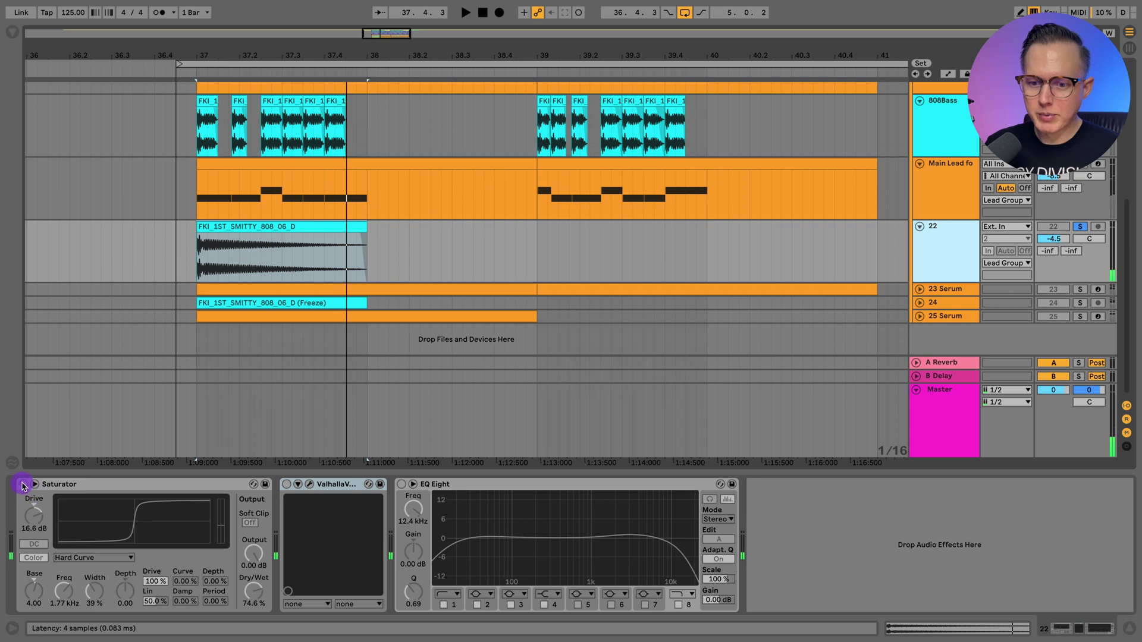
{"action": "left_click", "coordinate": [286, 486]}
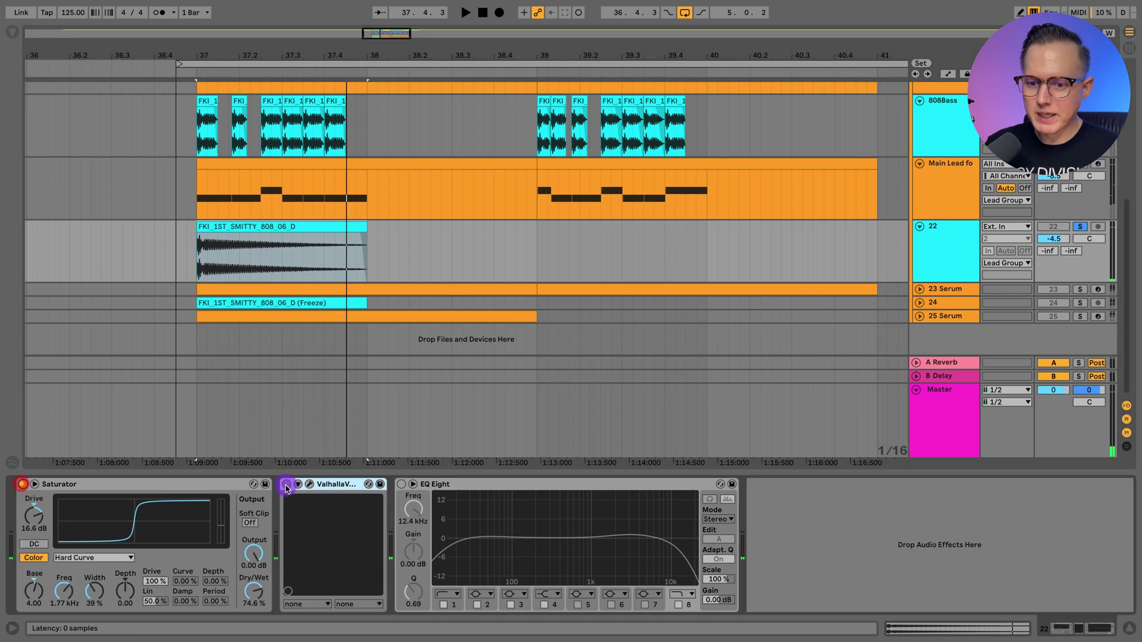
{"action": "left_click", "coordinate": [401, 484]}
Freeze track 22 and copy its frozen FKI_1ST_SMITTY_808_06_D clip onto audio track 23 at bar 37
{"action": "left_click", "coordinate": [349, 264]}
{"action": "right_click", "coordinate": [958, 245]}
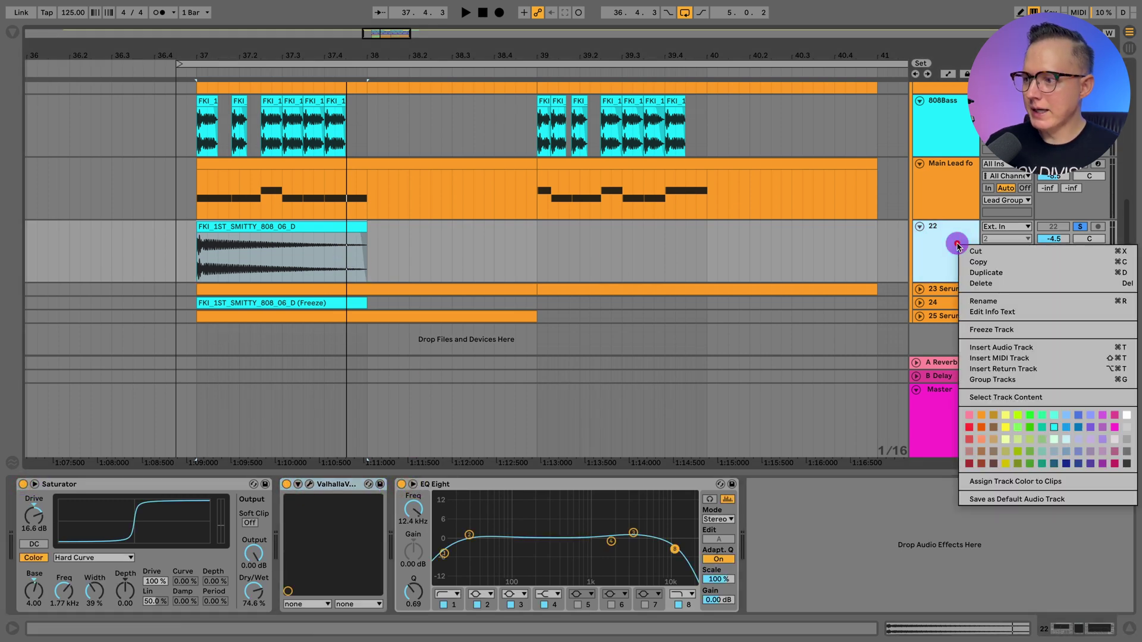
{"action": "left_click", "coordinate": [988, 329]}
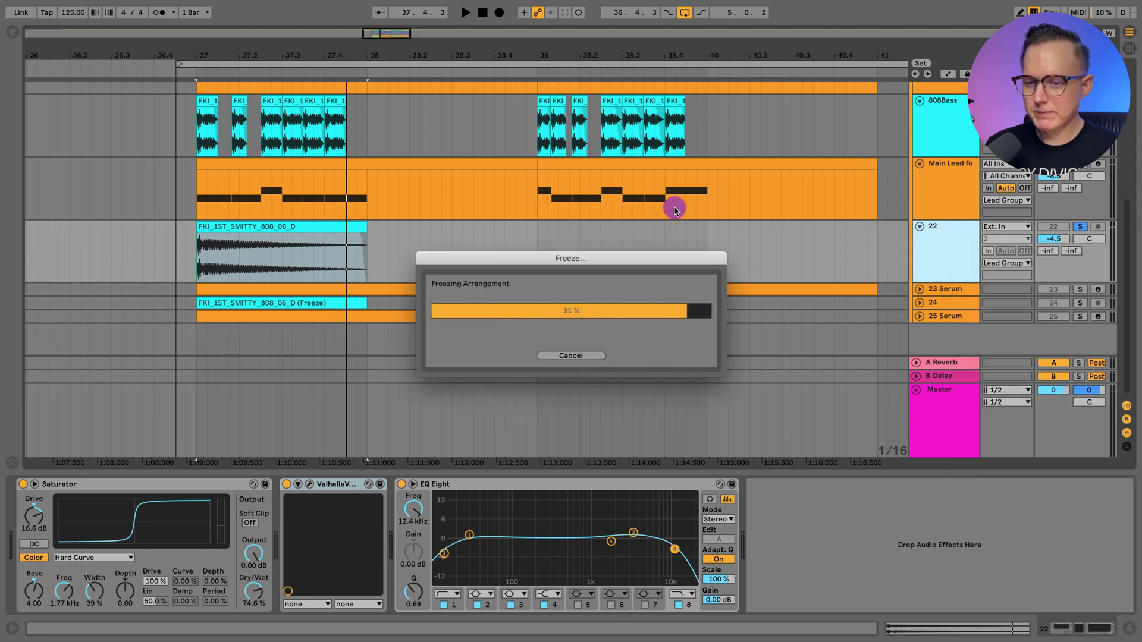
{"action": "left_click_drag", "start_coordinate": [952, 281], "coordinate": [952, 304]}
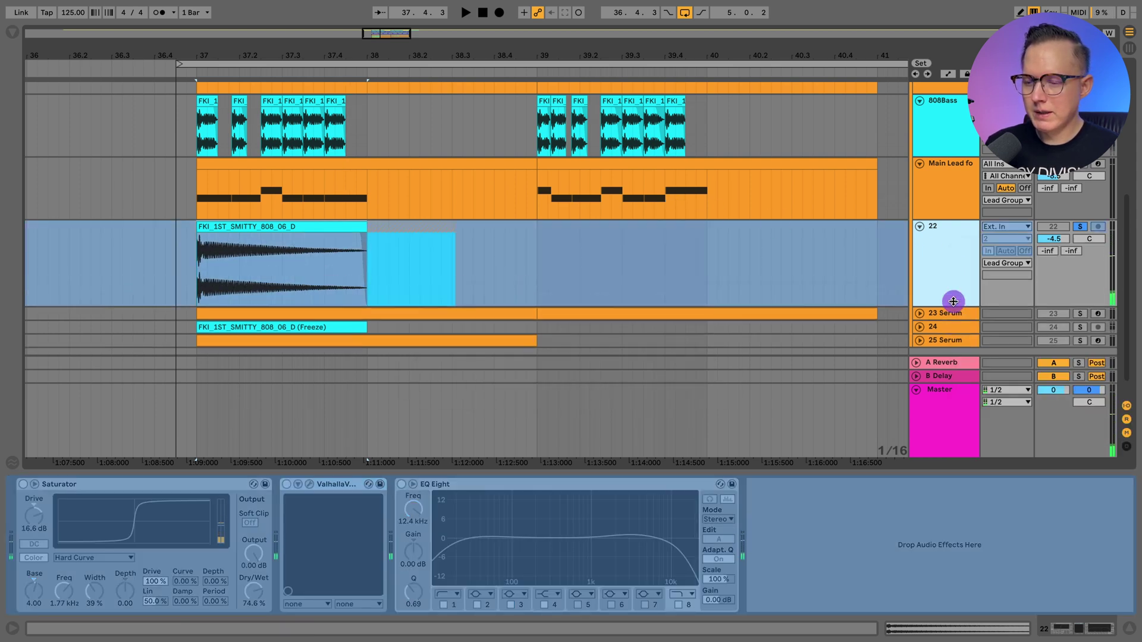
{"action": "left_click", "coordinate": [271, 154]}
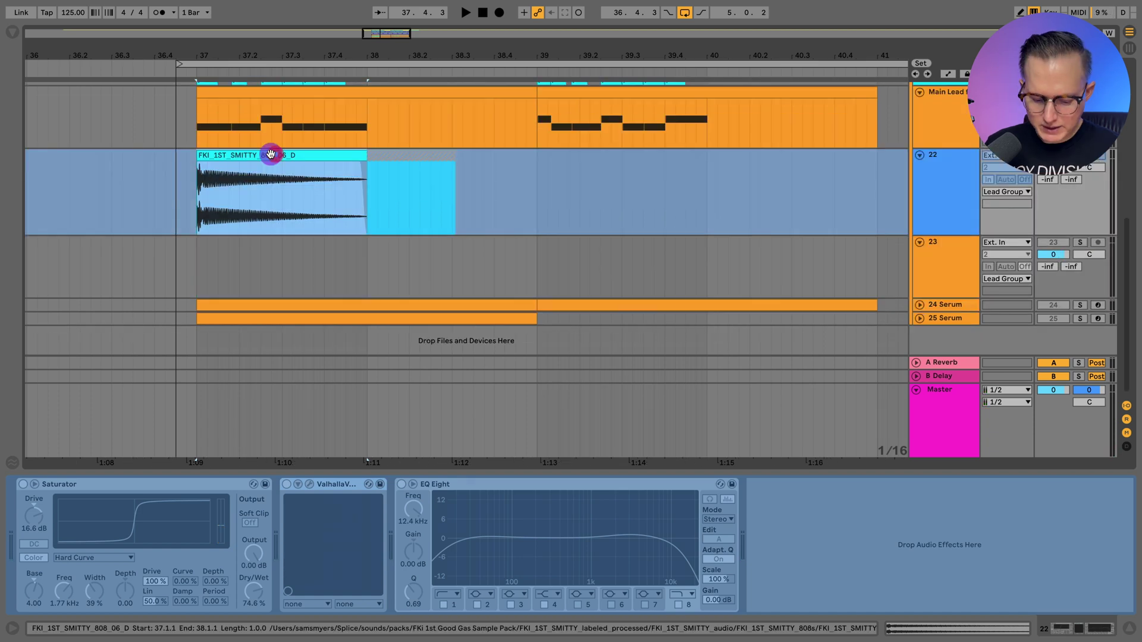
{"action": "left_click_drag", "start_coordinate": [271, 155], "coordinate": [271, 257]}
{"action": "left_click_drag", "start_coordinate": [175, 255], "coordinate": [199, 255]}
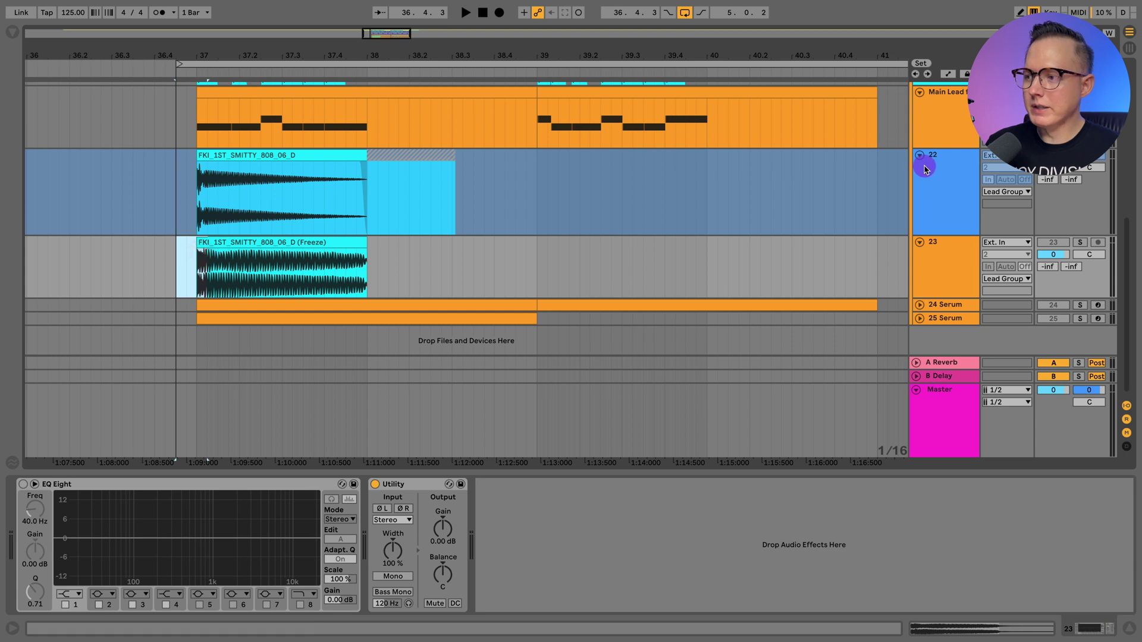
Solo track 23 and audition the resampled FKI_1ST_SMITTY_808_06_D (Freeze) clip
{"action": "right_click", "coordinate": [926, 166]}
{"action": "left_click", "coordinate": [600, 179]}
{"action": "left_click", "coordinate": [257, 242]}
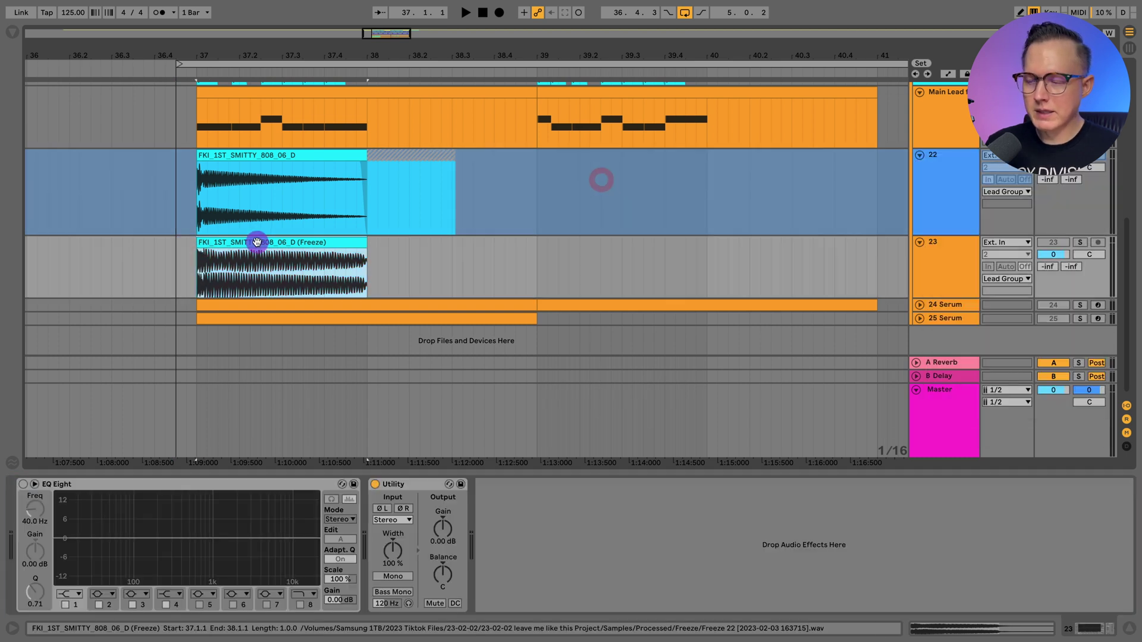
{"action": "left_click", "coordinate": [1085, 244]}
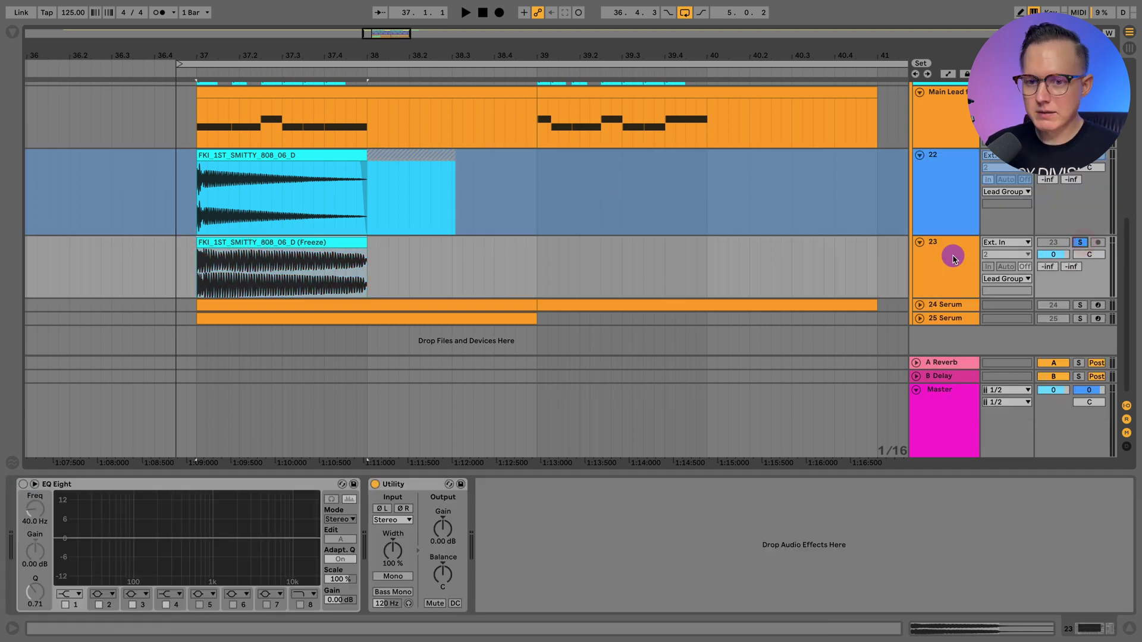
{"action": "left_click", "coordinate": [276, 290]}
{"action": "key", "text": "space"}
{"action": "key", "text": "space"}
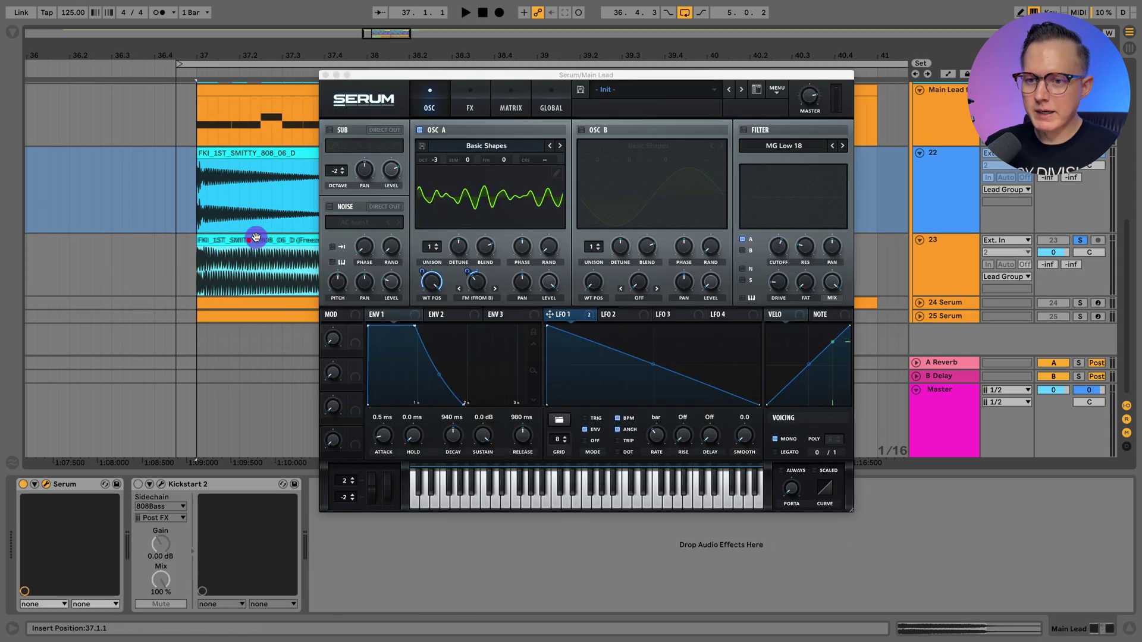
Enable the noise oscillator in the Main Lead's Serum and load the frozen 808 clip from track 23 into it
{"action": "left_click", "coordinate": [250, 241]}
{"action": "left_click", "coordinate": [330, 208]}
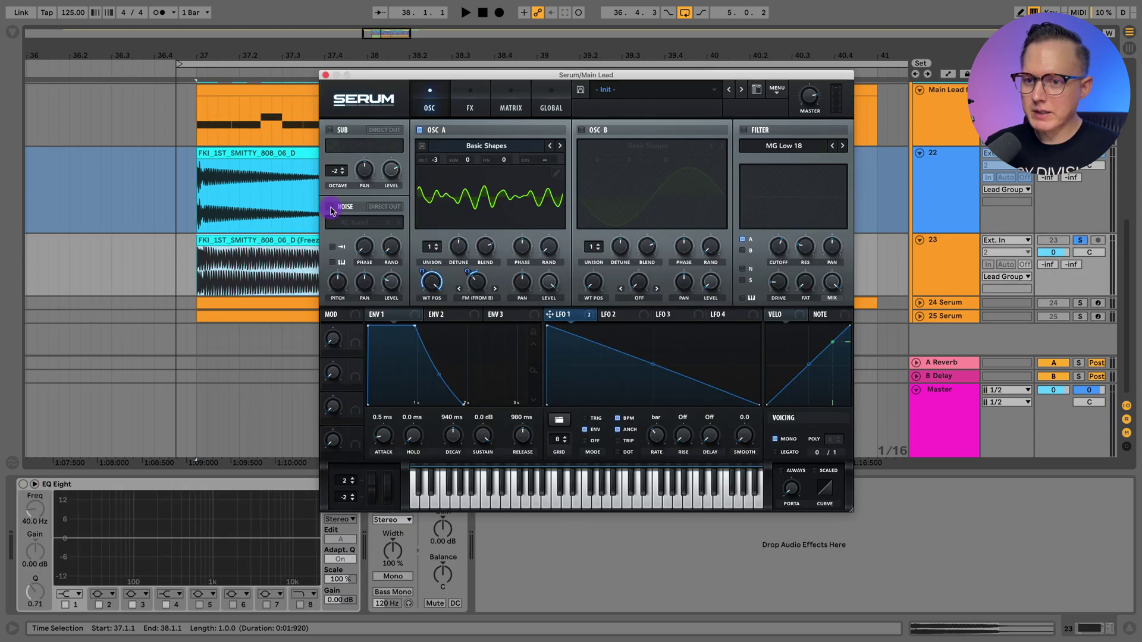
{"action": "left_click_drag", "start_coordinate": [257, 242], "coordinate": [355, 224]}
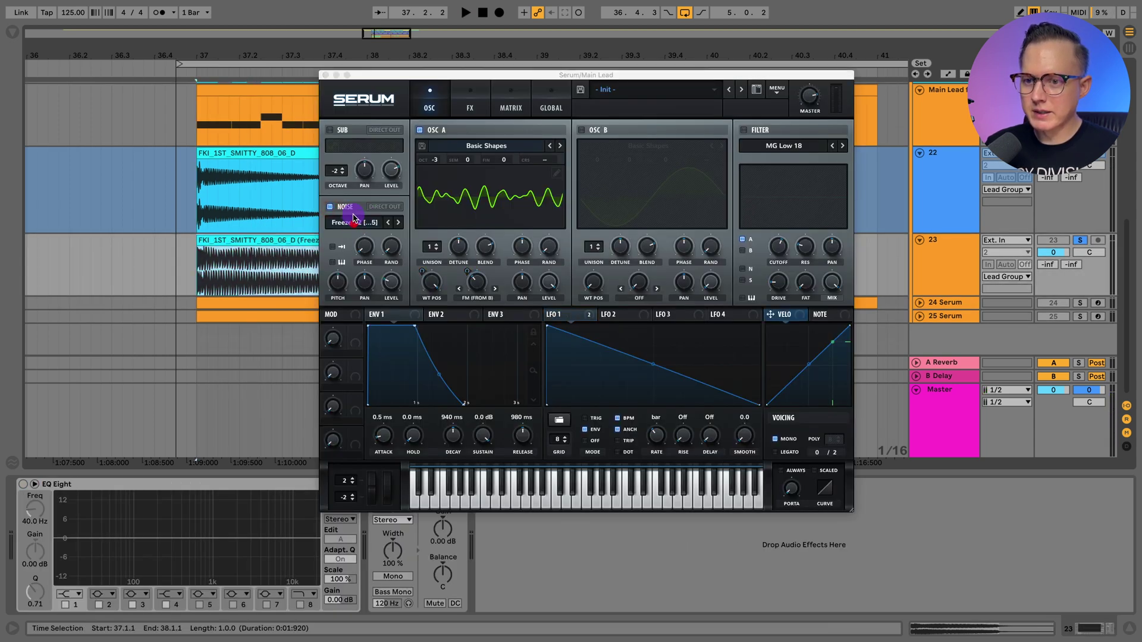
{"action": "left_click_drag", "start_coordinate": [412, 88], "coordinate": [302, 54]}
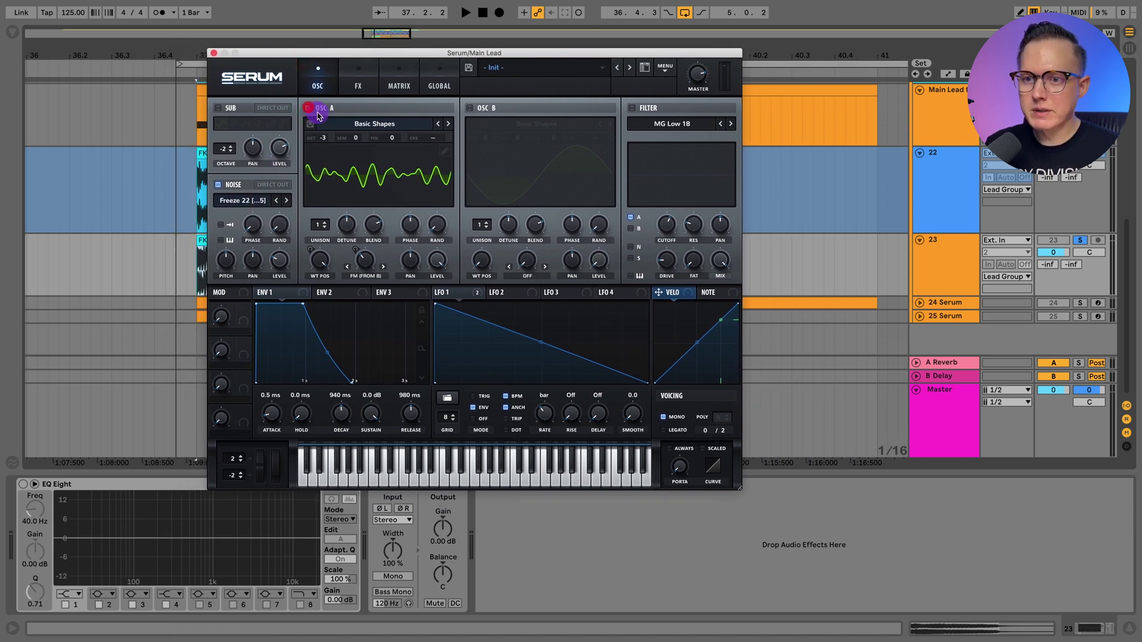
Turn OSC A off and set the noise sample to one-shot with key tracking, a higher level and a pitch of about 11 st
{"action": "left_click", "coordinate": [308, 108]}
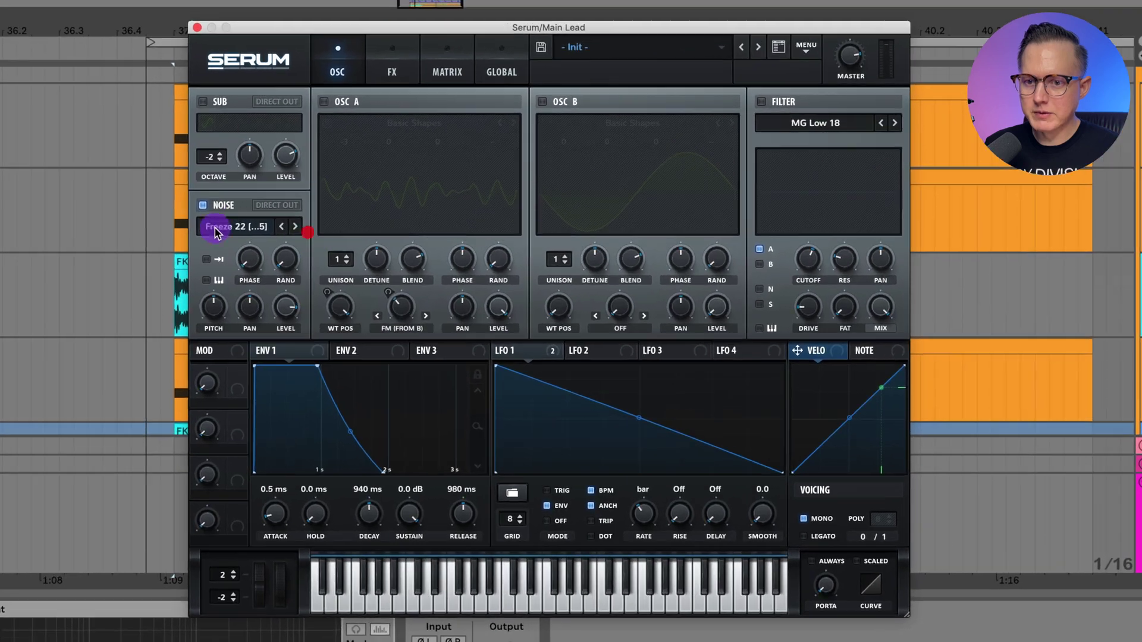
{"action": "left_click_drag", "start_coordinate": [284, 303], "coordinate": [216, 306]}
{"action": "left_click", "coordinate": [207, 280]}
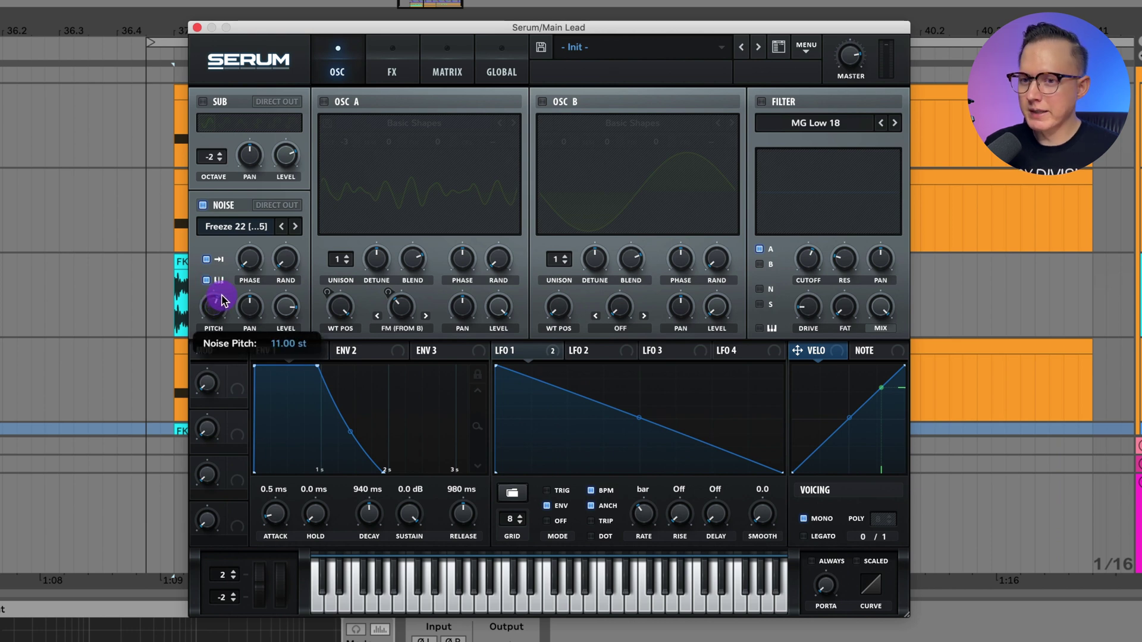
{"action": "left_click_drag", "start_coordinate": [223, 300], "coordinate": [224, 298]}
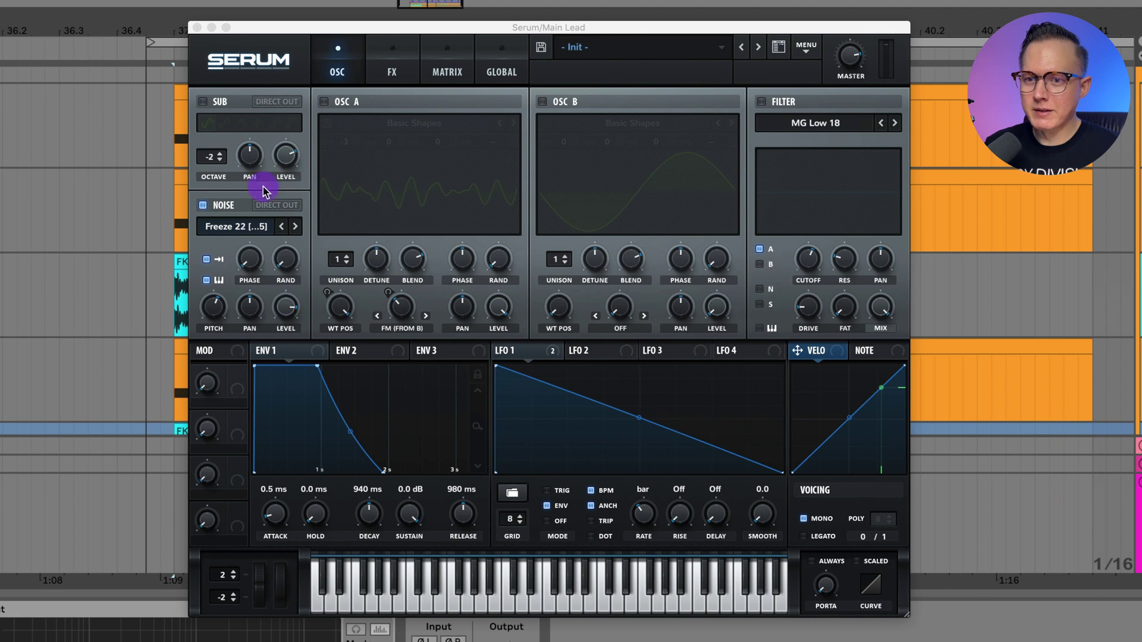
Turn OSC A back on, load the SC6 sidechain shape into LFO 2 and shift its peak earlier
{"action": "left_click", "coordinate": [325, 101]}
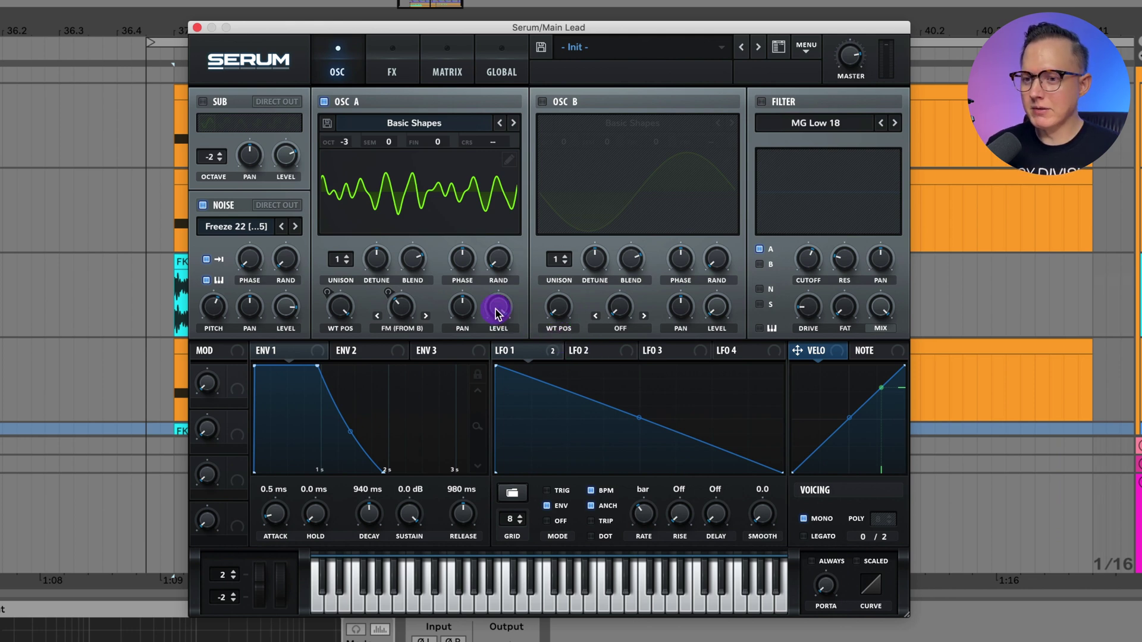
{"action": "left_click", "coordinate": [613, 353]}
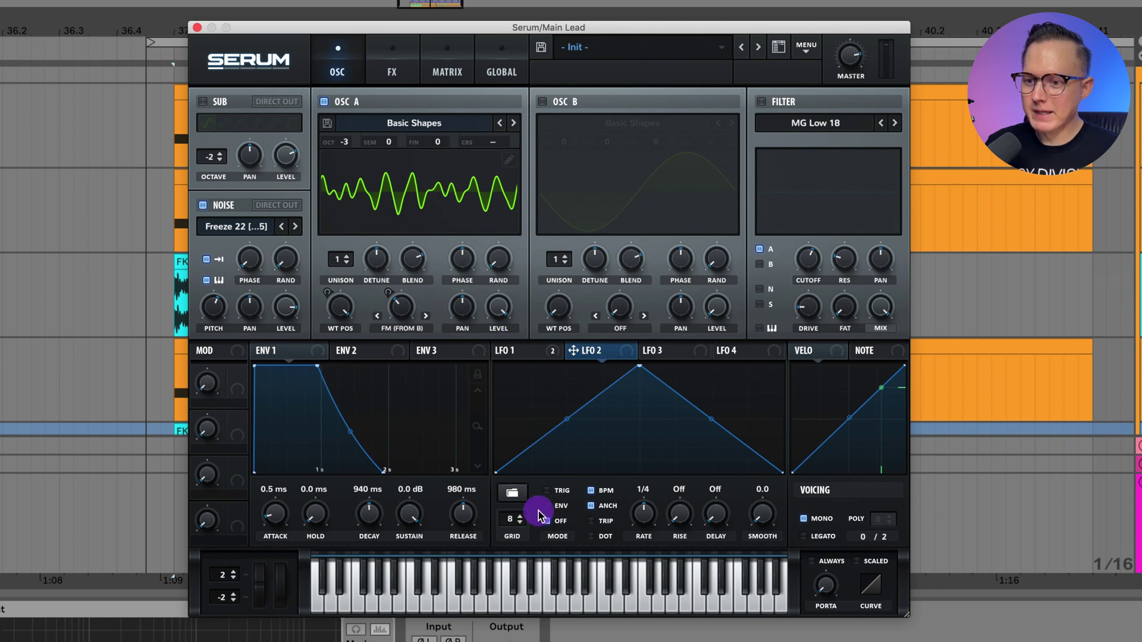
{"action": "left_click", "coordinate": [512, 494]}
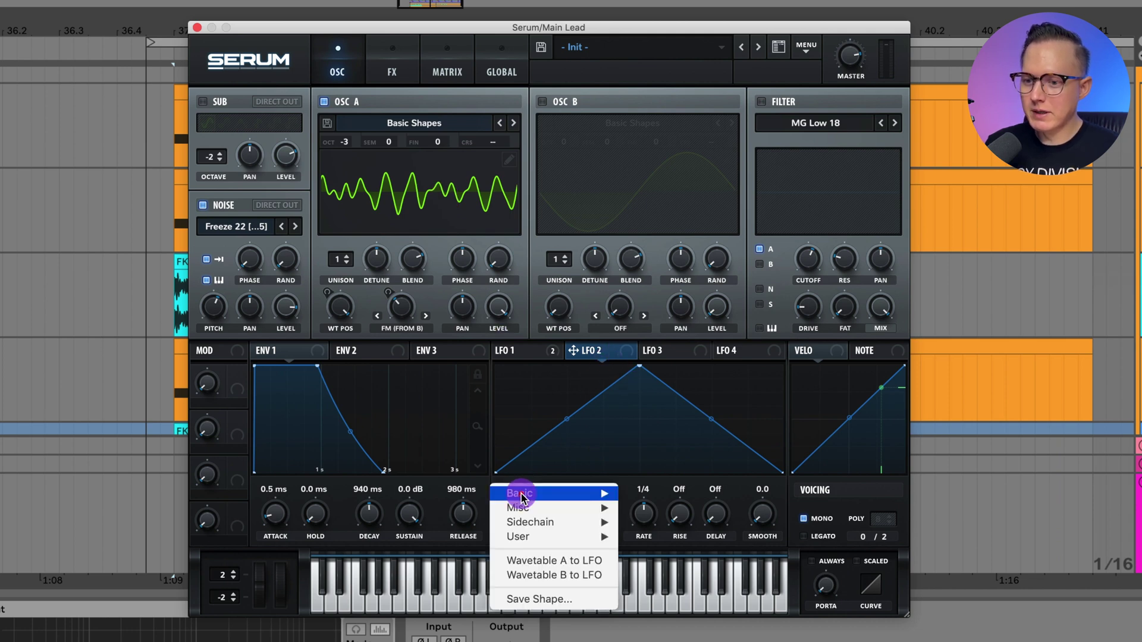
{"action": "mouse_move", "coordinate": [533, 524]}
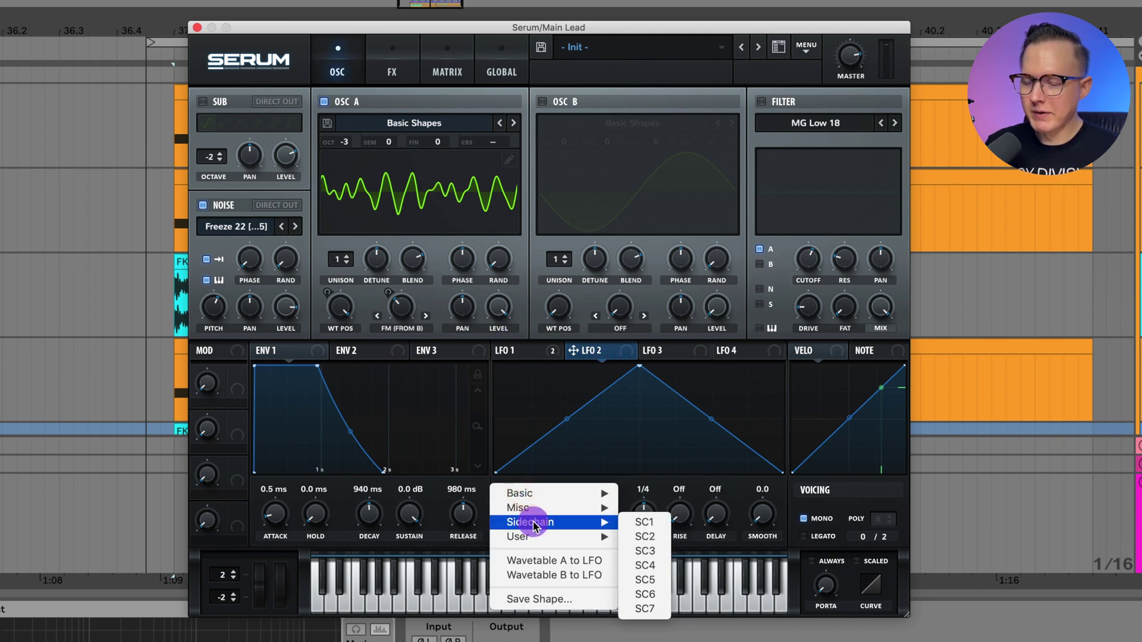
{"action": "left_click", "coordinate": [654, 593]}
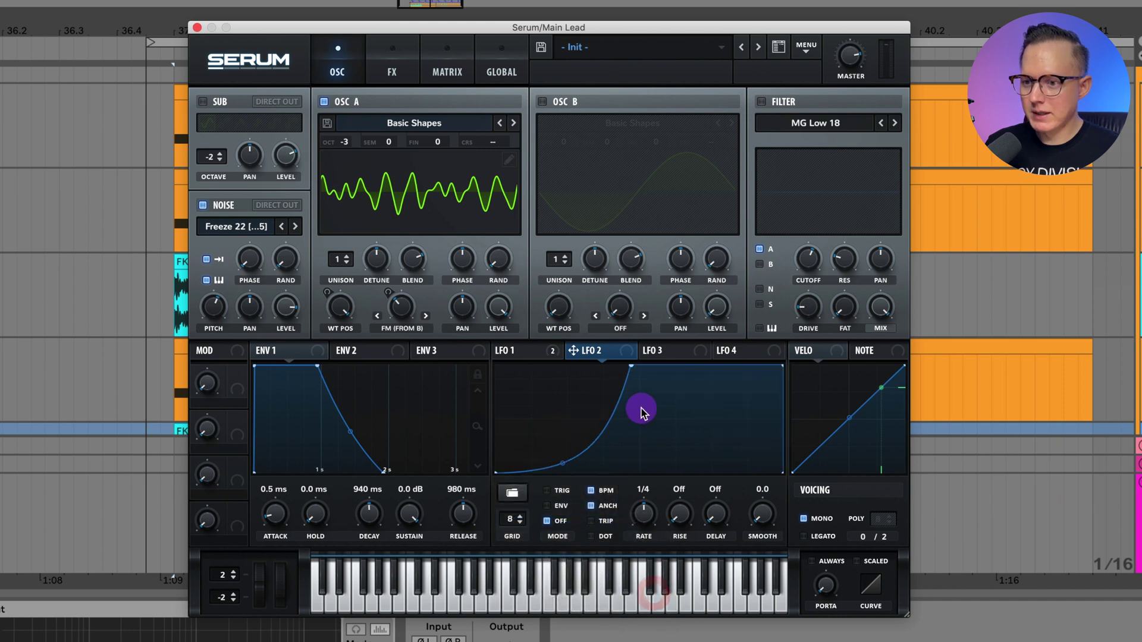
{"action": "mouse_move", "coordinate": [608, 366]}
{"action": "left_mouse_down"}
{"action": "mouse_move", "coordinate": [577, 365]}
{"action": "mouse_move", "coordinate": [593, 365]}
{"action": "left_mouse_up"}
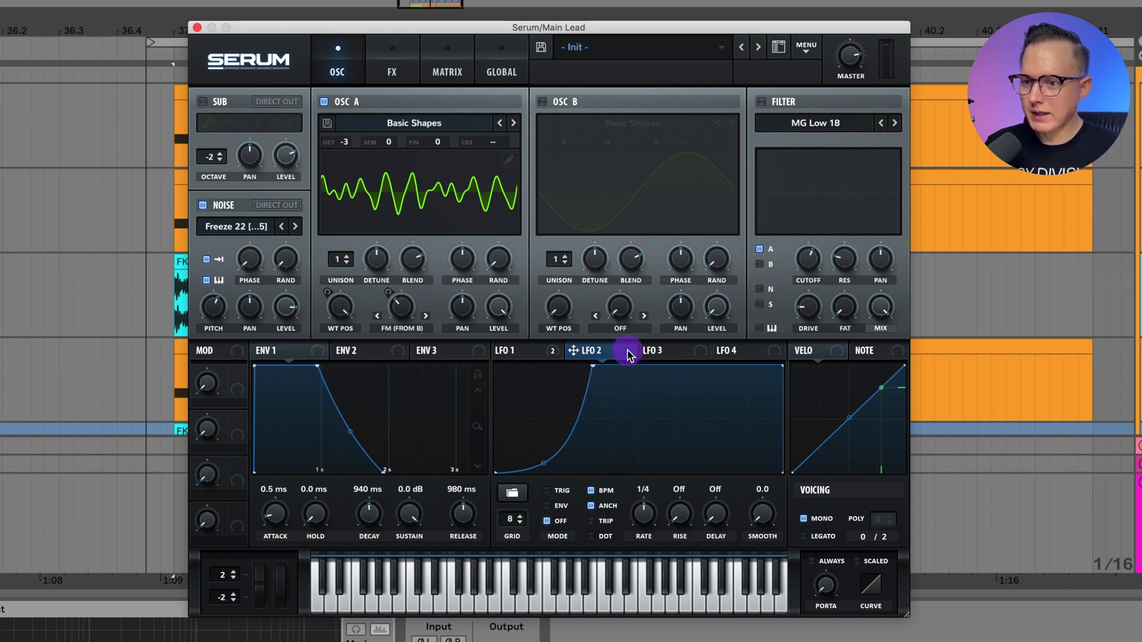
Assign LFO 2 to OSC A's level and switch the noise oscillator off to hear OSC A alone
{"action": "left_click_drag", "start_coordinate": [573, 350], "coordinate": [499, 307]}
{"action": "left_click", "coordinate": [504, 543]}
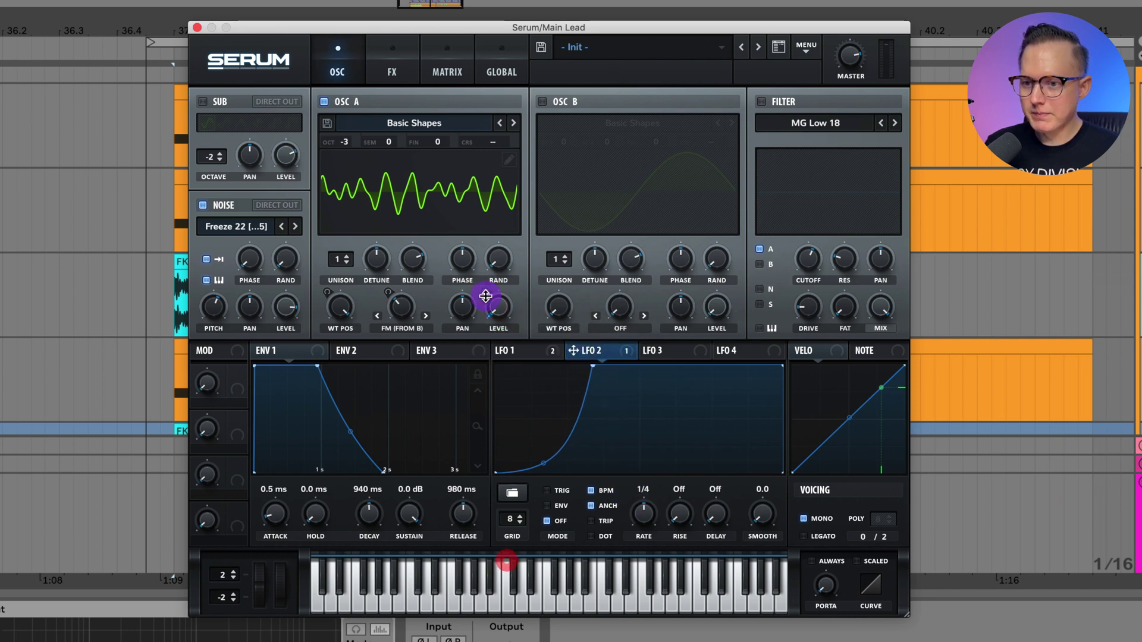
{"action": "left_click", "coordinate": [202, 206]}
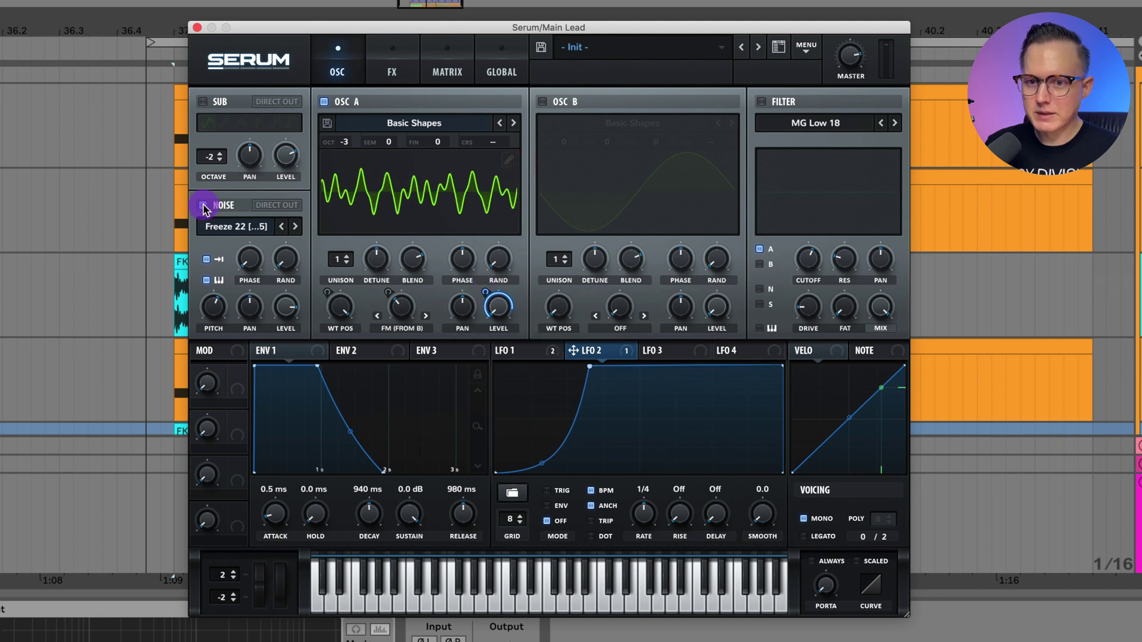
{"action": "left_click", "coordinate": [203, 206]}
Set LFO 2 to ENV mode, move its peak slightly earlier and switch the noise oscillator back on
{"action": "left_click", "coordinate": [547, 506]}
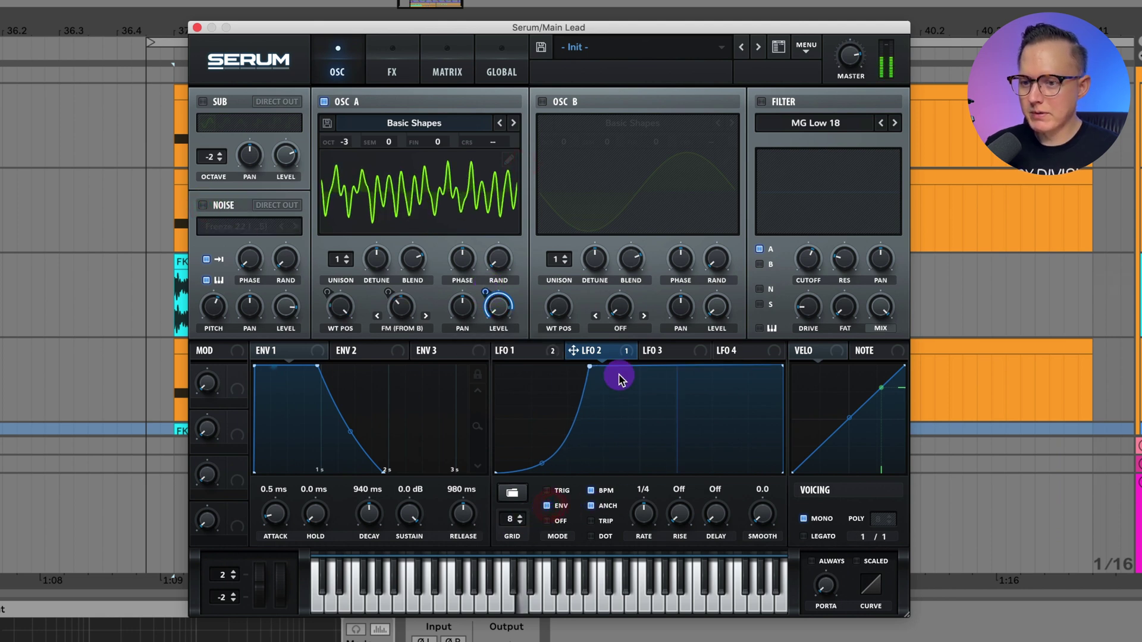
{"action": "left_click_drag", "start_coordinate": [590, 367], "coordinate": [575, 361]}
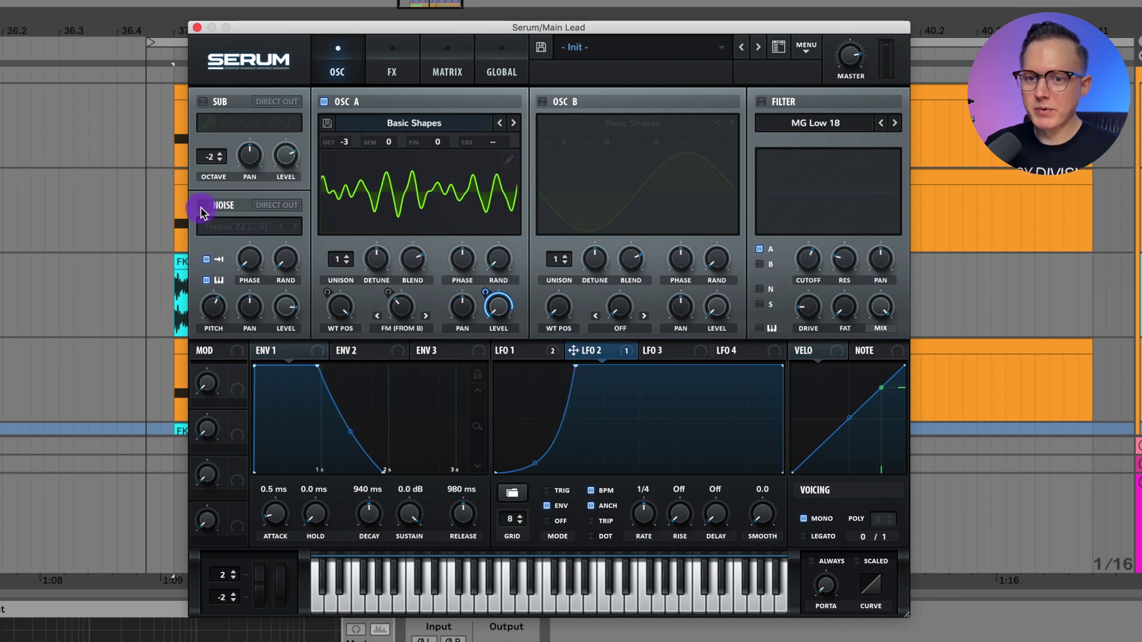
{"action": "left_click", "coordinate": [240, 224]}
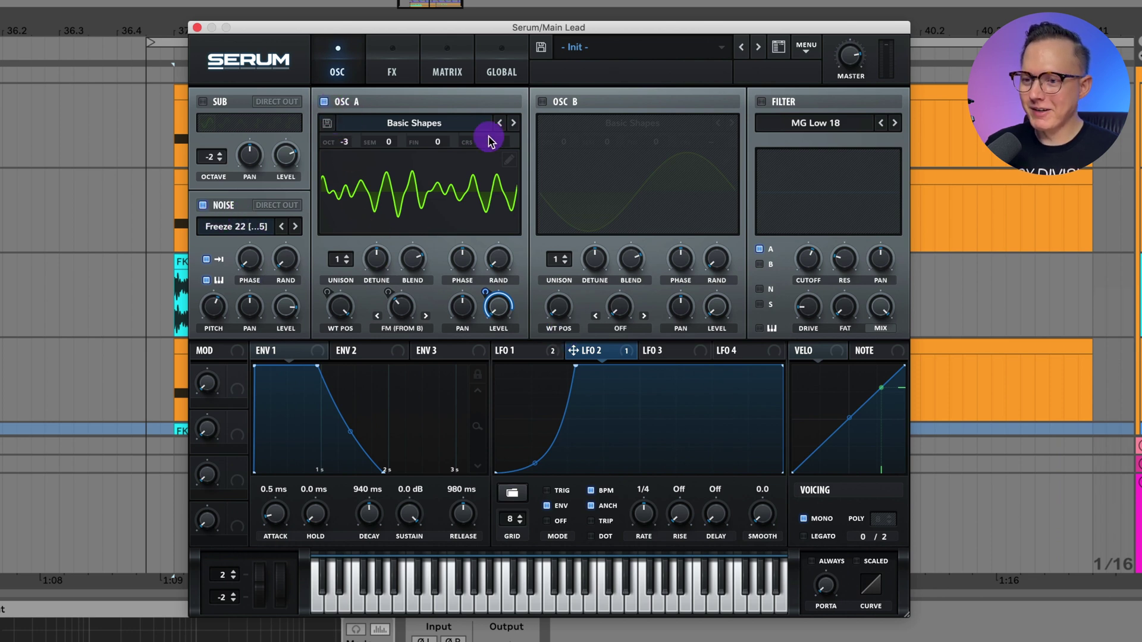
Reshape LFO 3 to start at full level, hold until just before the midpoint and drop steeply to zero shortly past it
{"action": "left_click", "coordinate": [678, 352]}
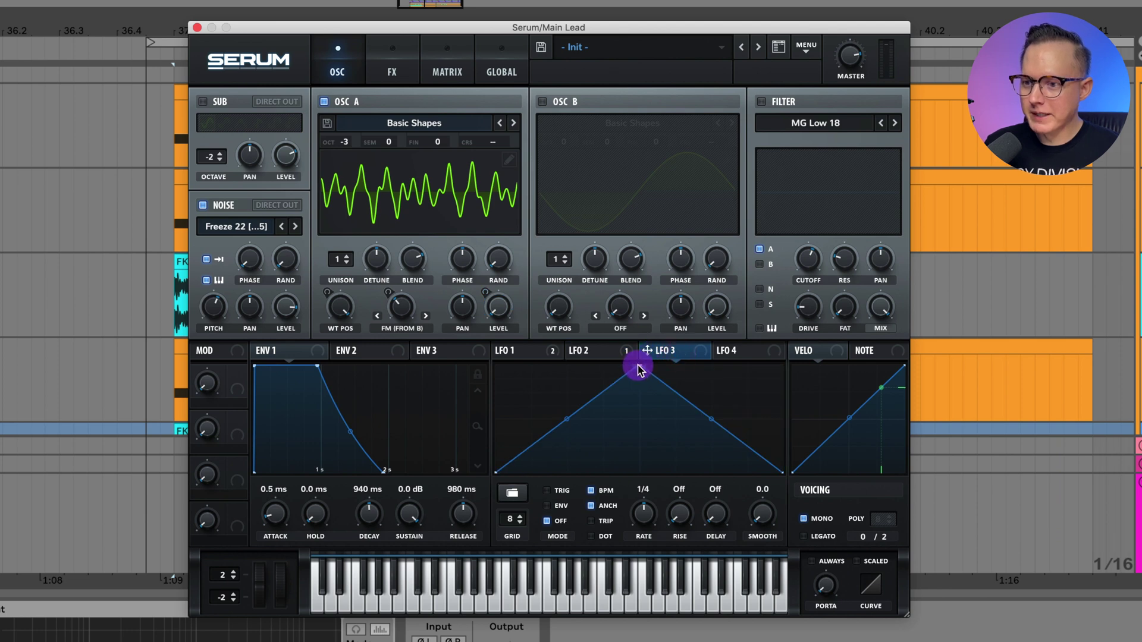
{"action": "left_click_drag", "start_coordinate": [638, 369], "coordinate": [428, 337]}
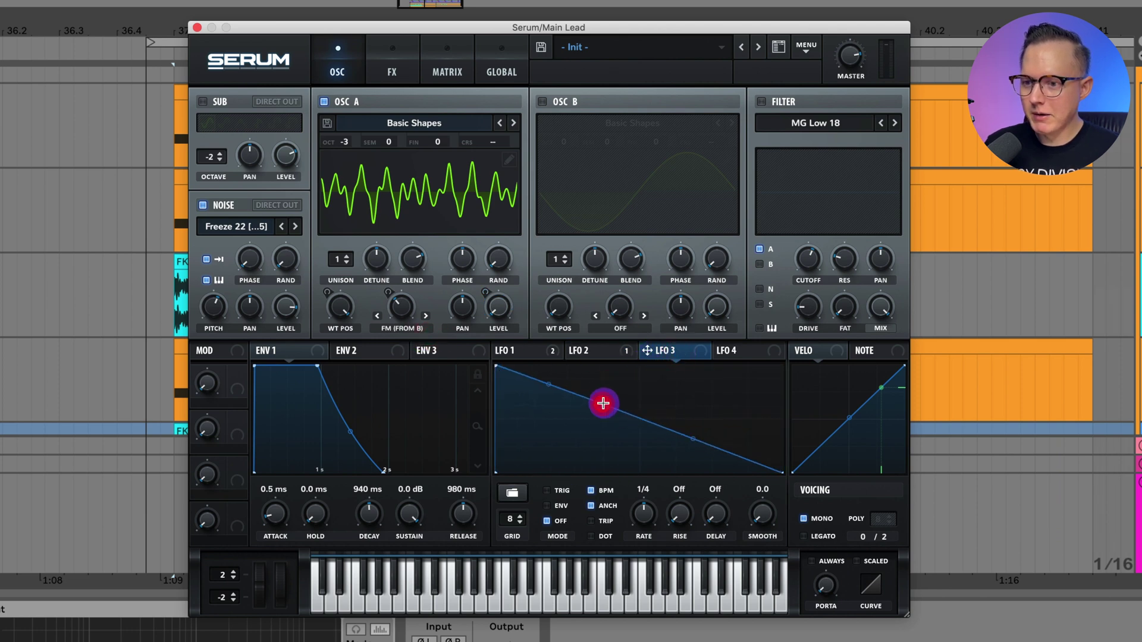
{"action": "left_click_drag", "start_coordinate": [603, 403], "coordinate": [605, 356]}
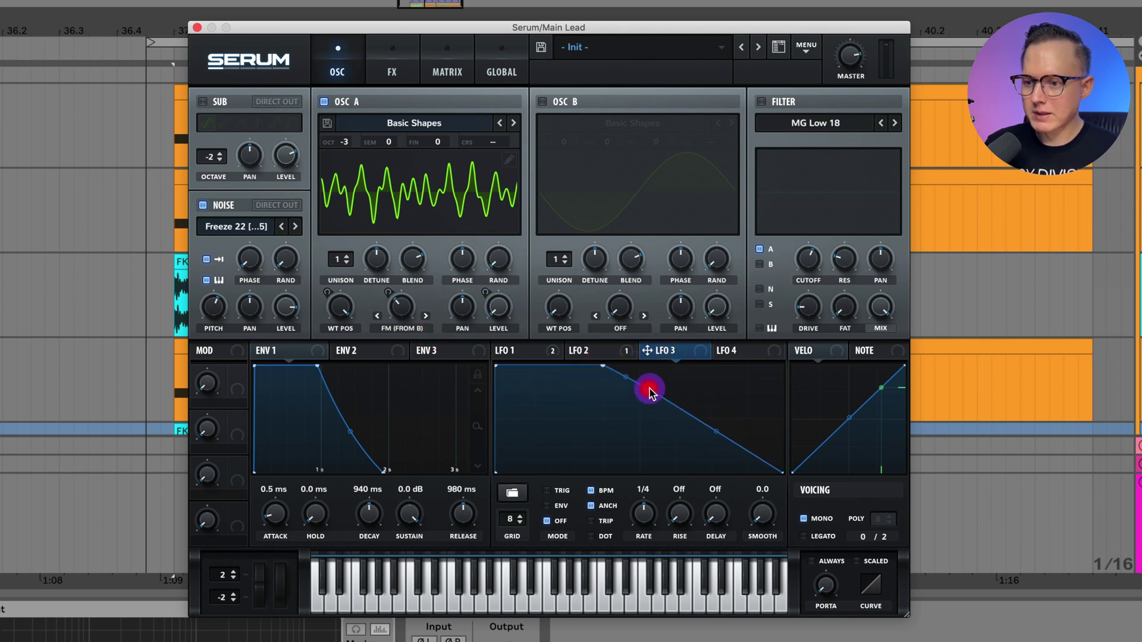
{"action": "left_click_drag", "start_coordinate": [650, 389], "coordinate": [637, 458]}
{"action": "mouse_move", "coordinate": [694, 419]}
{"action": "left_mouse_down"}
{"action": "mouse_move", "coordinate": [655, 472]}
{"action": "mouse_move", "coordinate": [686, 434]}
{"action": "mouse_move", "coordinate": [658, 439]}
{"action": "mouse_move", "coordinate": [646, 416]}
{"action": "left_mouse_up"}
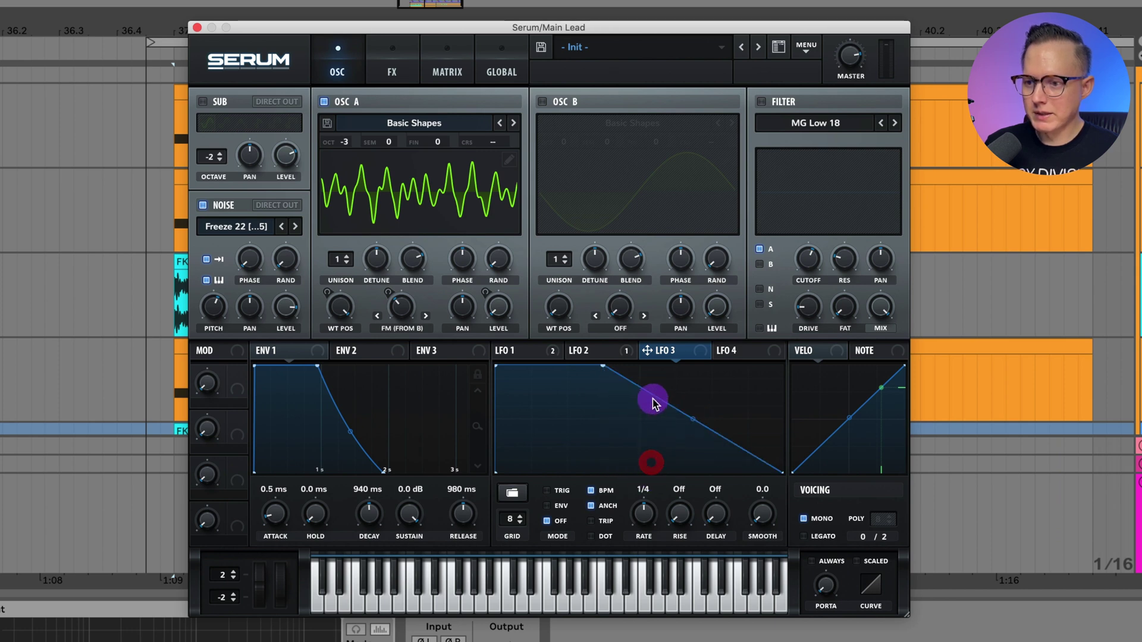
{"action": "double_click", "coordinate": [653, 401]}
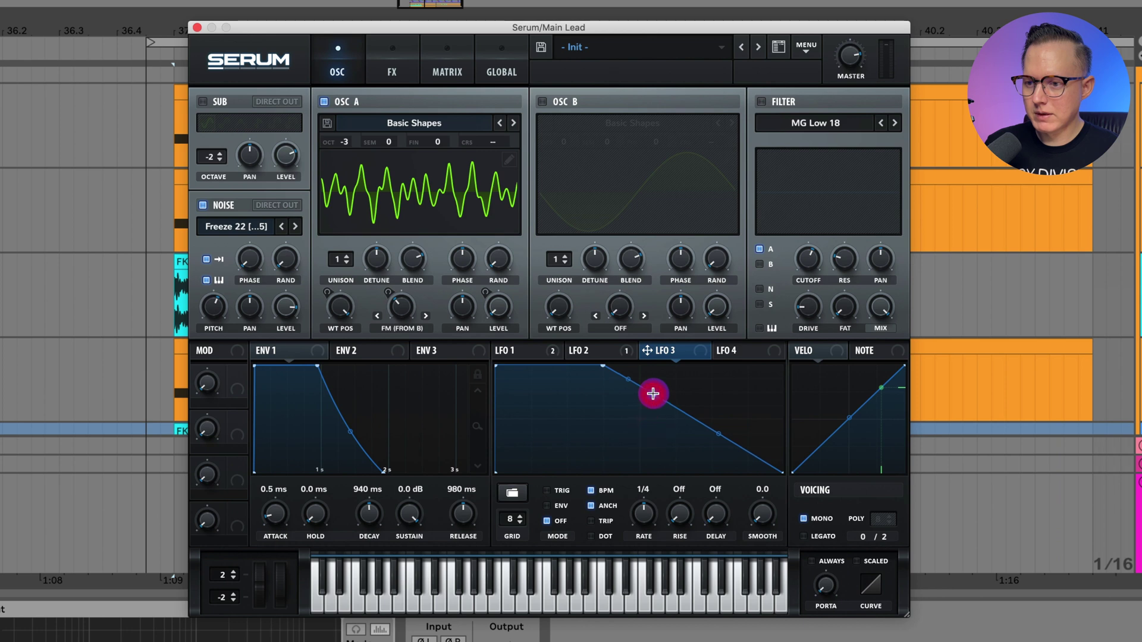
{"action": "left_click_drag", "start_coordinate": [654, 394], "coordinate": [654, 473]}
{"action": "left_click_drag", "start_coordinate": [603, 366], "coordinate": [614, 365]}
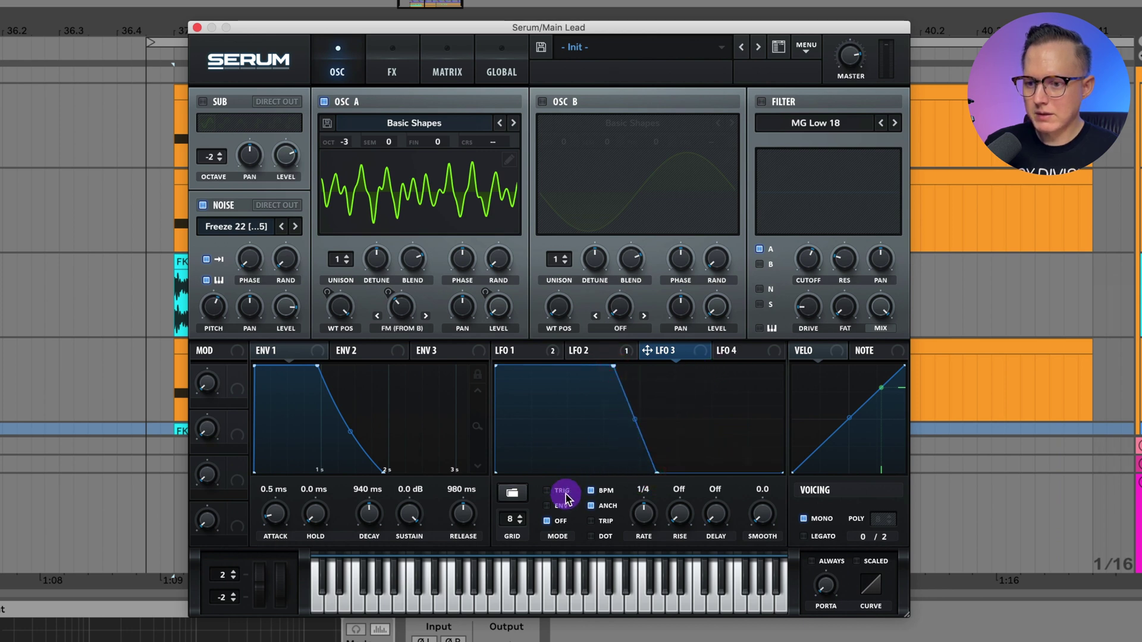
Set LFO 3 to ENV mode and assign it to the noise oscillator's level
{"action": "left_click", "coordinate": [548, 507]}
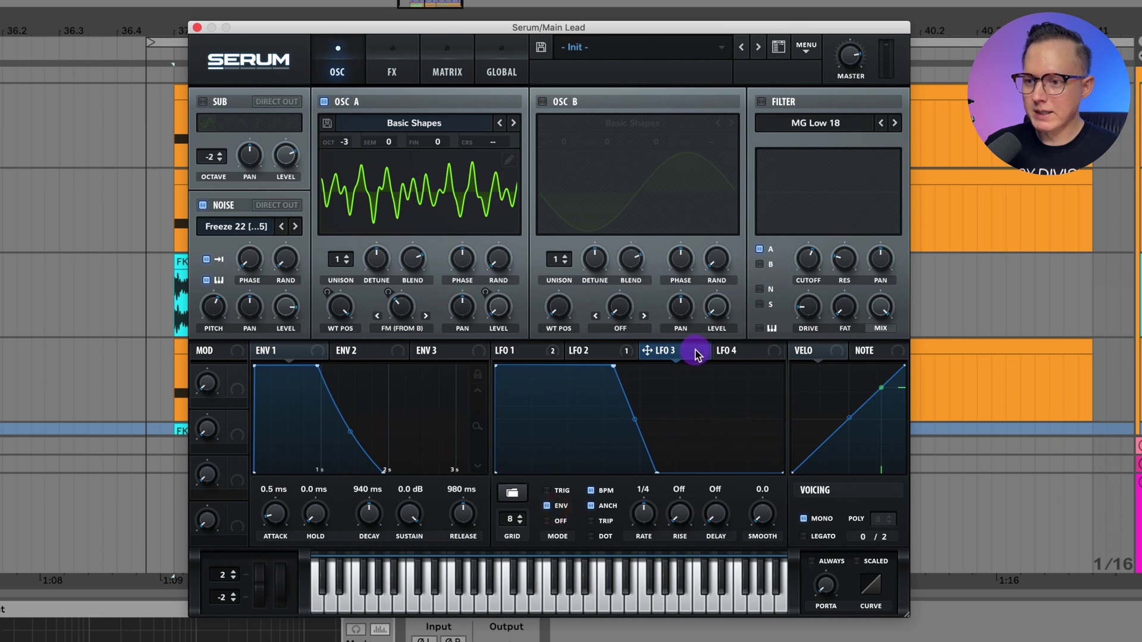
{"action": "left_click_drag", "start_coordinate": [647, 350], "coordinate": [294, 255]}
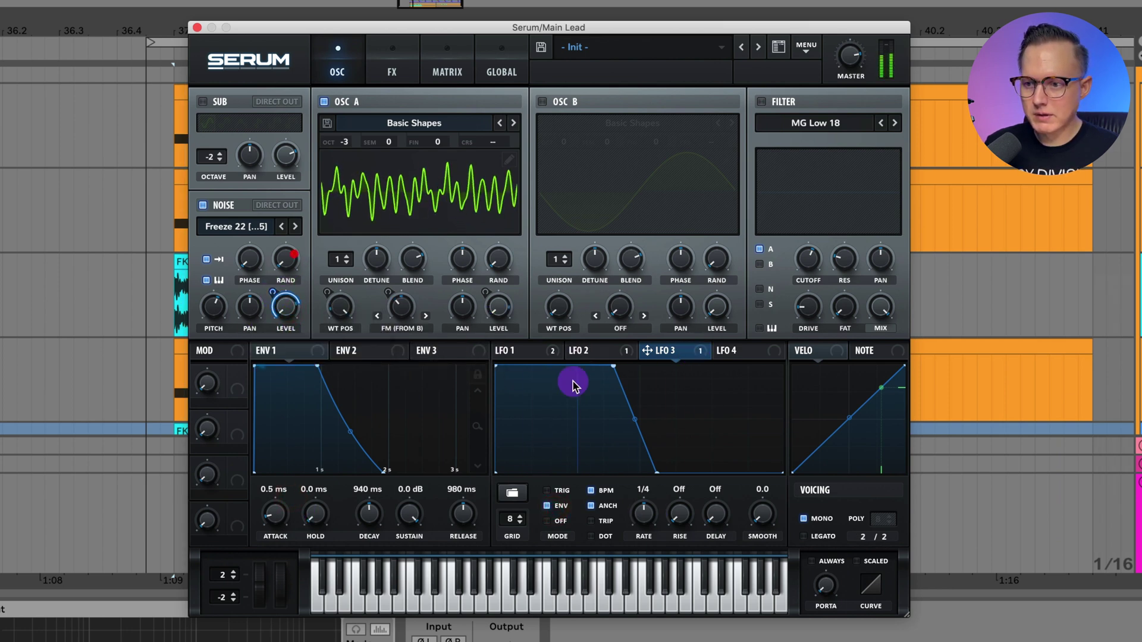
Fine-tune LFO 3's shape to hold full level until just before the midpoint and drop steeply to zero just past it
{"action": "left_click_drag", "start_coordinate": [616, 367], "coordinate": [631, 361]}
{"action": "left_click_drag", "start_coordinate": [657, 472], "coordinate": [679, 474]}
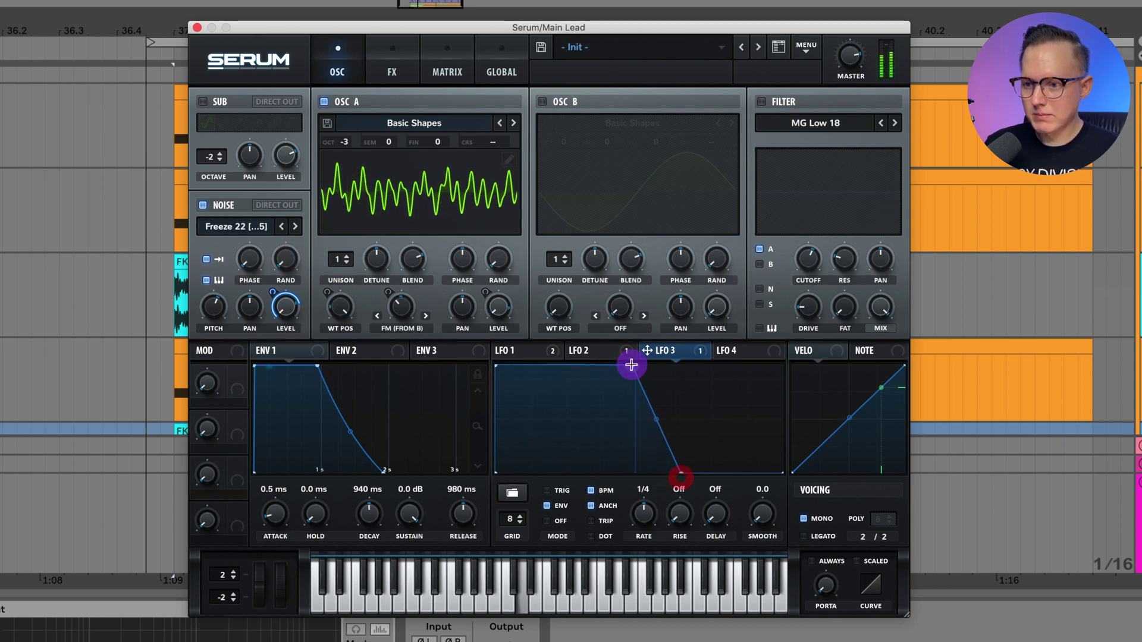
{"action": "left_click_drag", "start_coordinate": [632, 365], "coordinate": [608, 363]}
{"action": "left_click", "coordinate": [645, 422]}
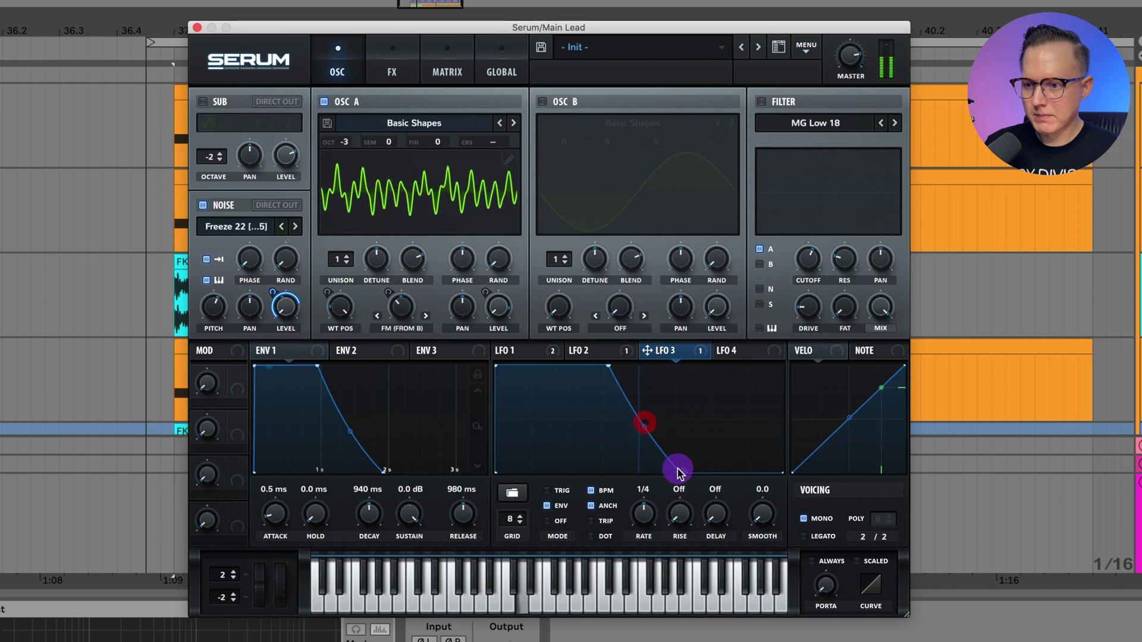
{"action": "left_click_drag", "start_coordinate": [680, 472], "coordinate": [645, 475]}
{"action": "left_click_drag", "start_coordinate": [607, 367], "coordinate": [611, 363]}
Raise the bend of LFO 2's rising curve slightly and compare its fade-in with LFO 3's fade-out
{"action": "left_click", "coordinate": [580, 355]}
{"action": "left_click_drag", "start_coordinate": [539, 467], "coordinate": [536, 454]}
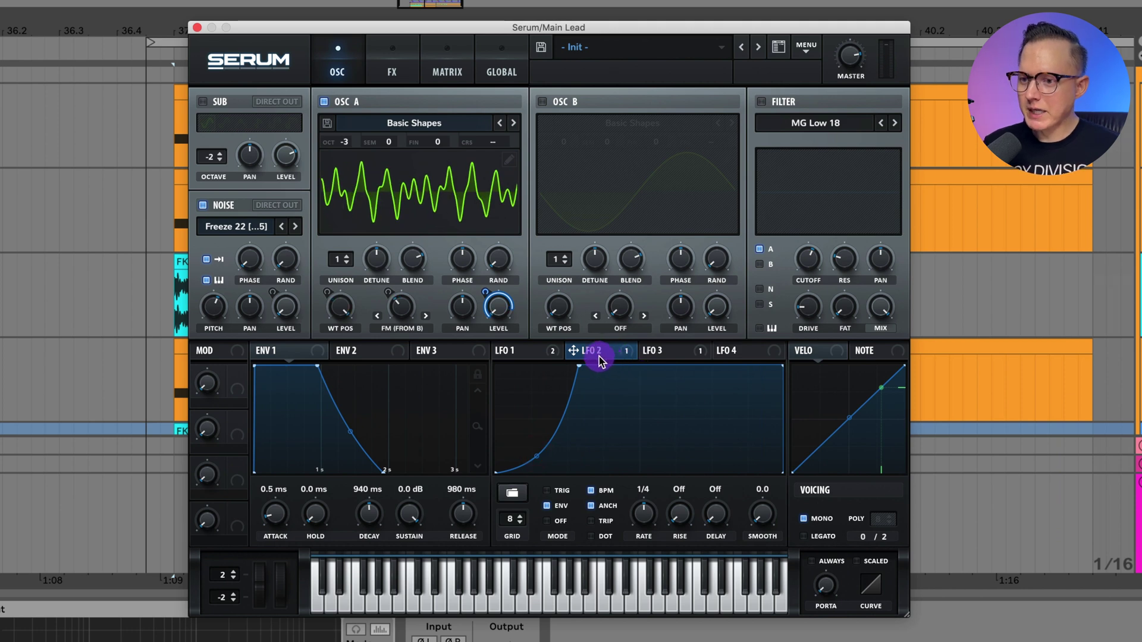
{"action": "left_click", "coordinate": [680, 352]}
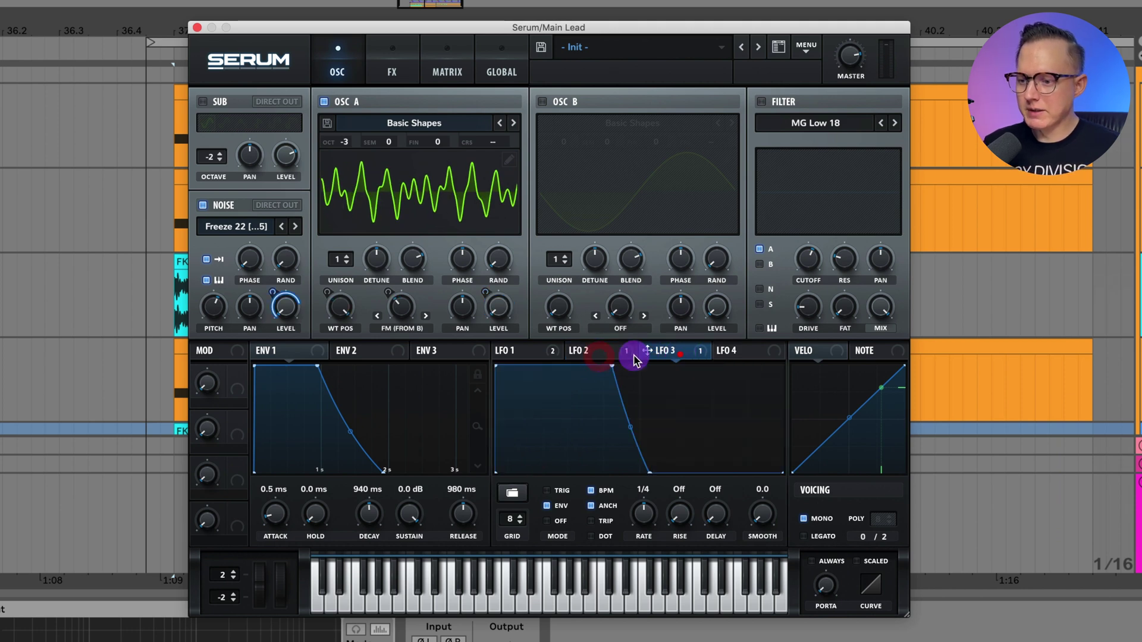
{"action": "left_click", "coordinate": [584, 358]}
{"action": "left_click", "coordinate": [679, 357]}
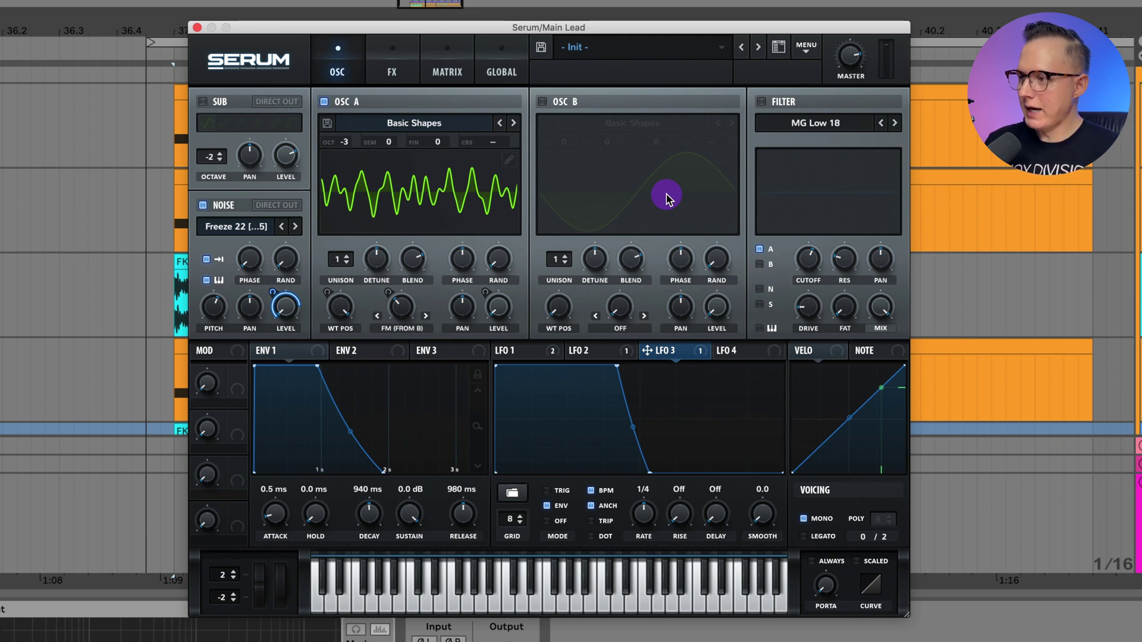
Review the effects chain of compressor, Tube distortion, Hyper/Dimension and EQ, checking the compressor's gain and threshold
{"action": "left_click", "coordinate": [1138, 210]}
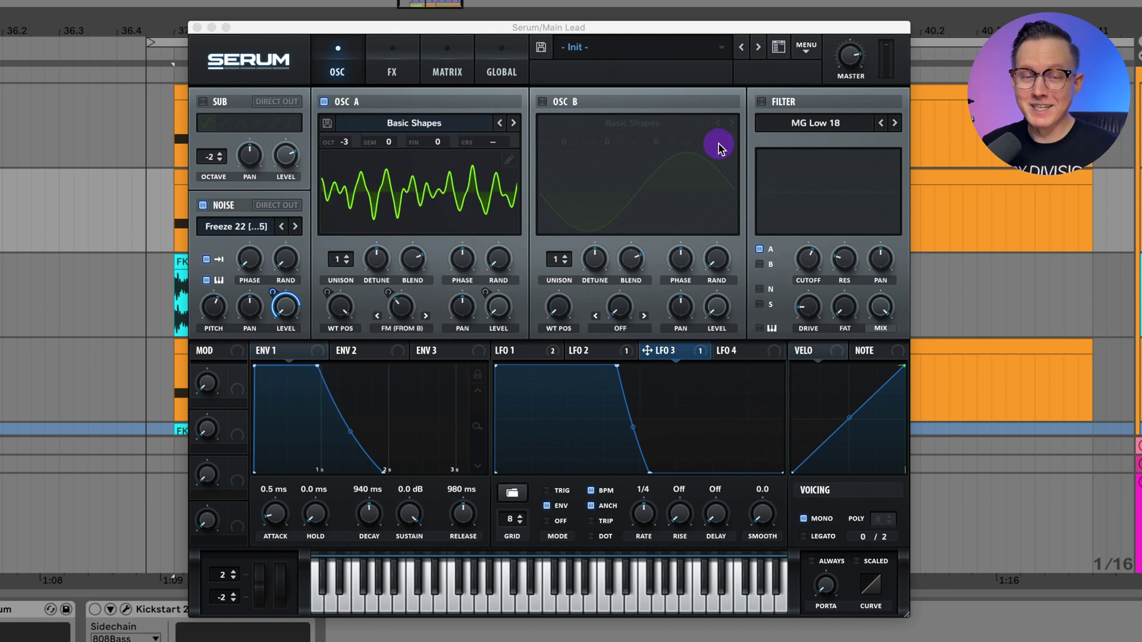
{"action": "left_click", "coordinate": [388, 71]}
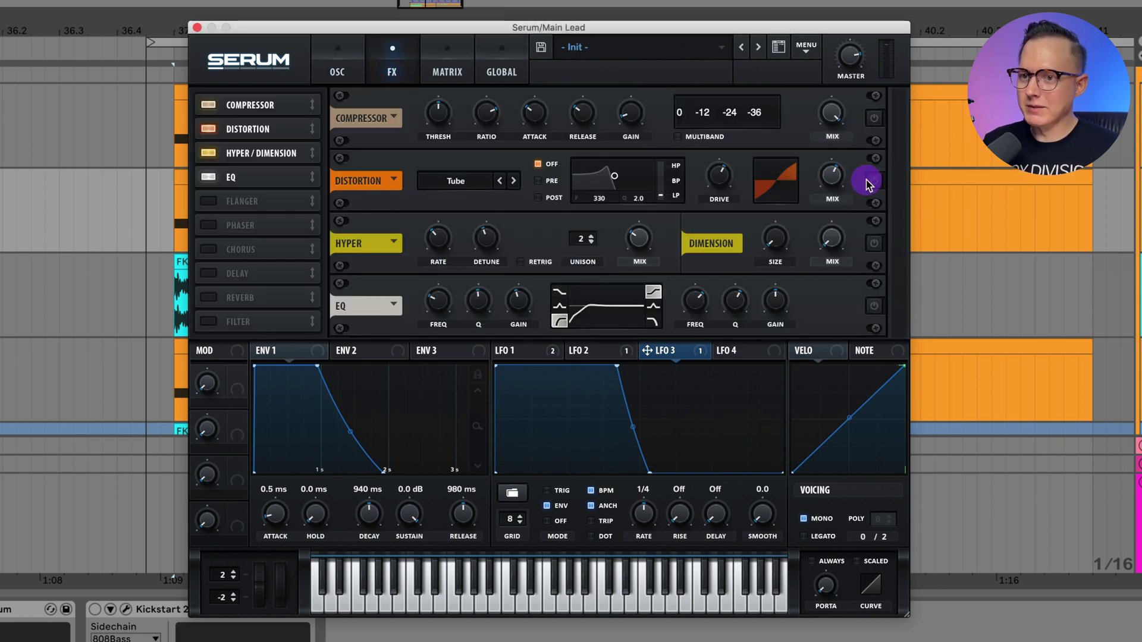
{"action": "left_click_drag", "start_coordinate": [630, 119], "coordinate": [629, 127]}
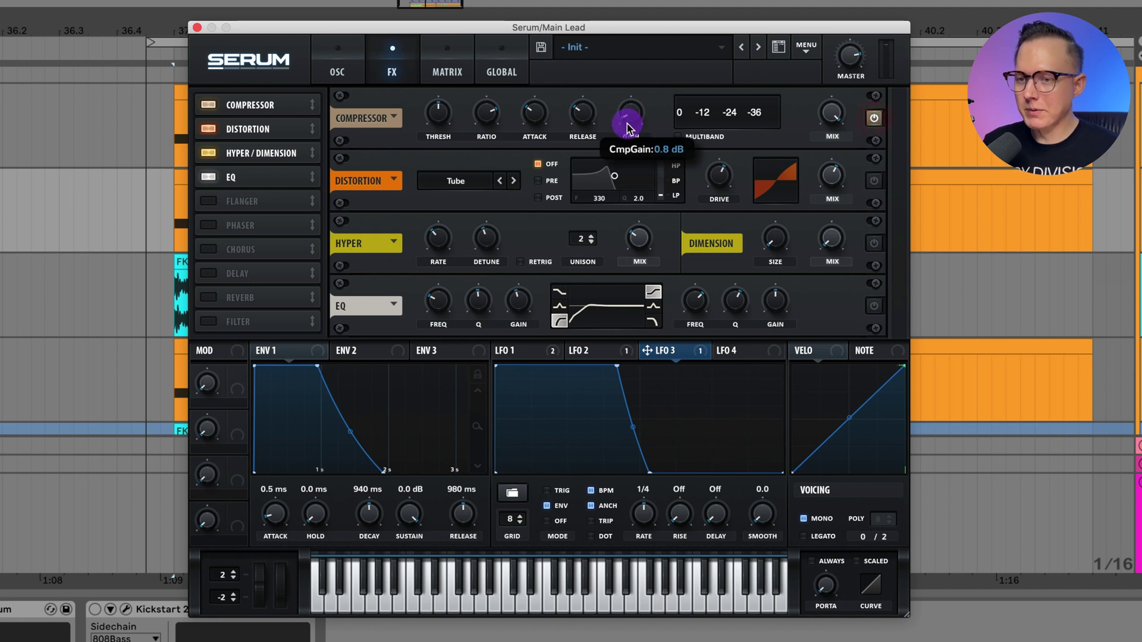
{"action": "left_click_drag", "start_coordinate": [444, 117], "coordinate": [442, 125]}
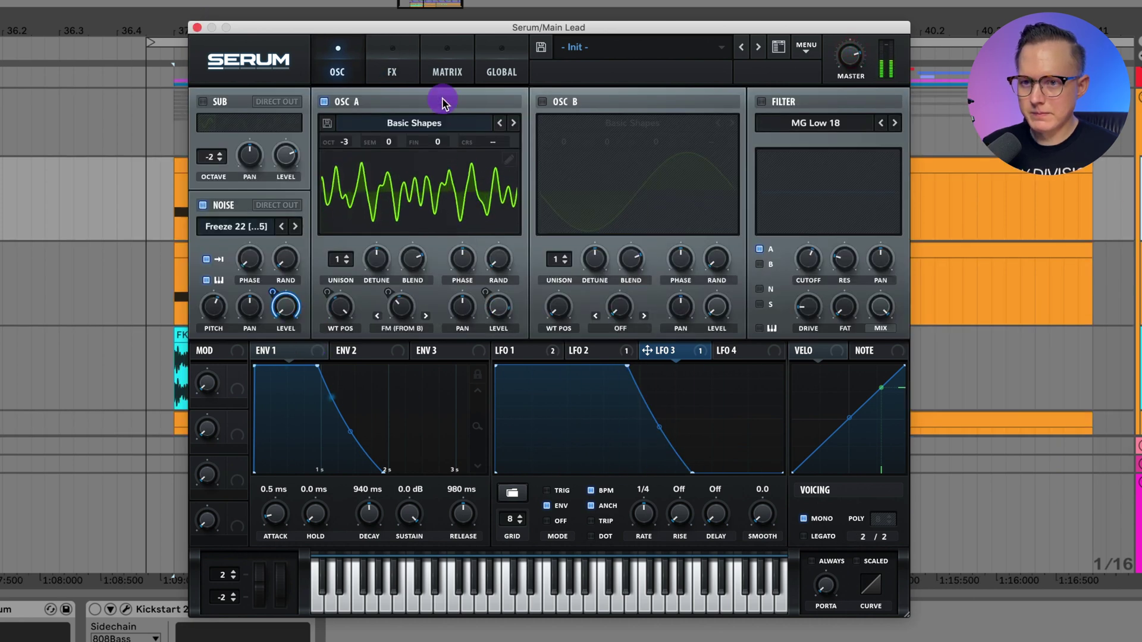
{"action": "left_click", "coordinate": [395, 70]}
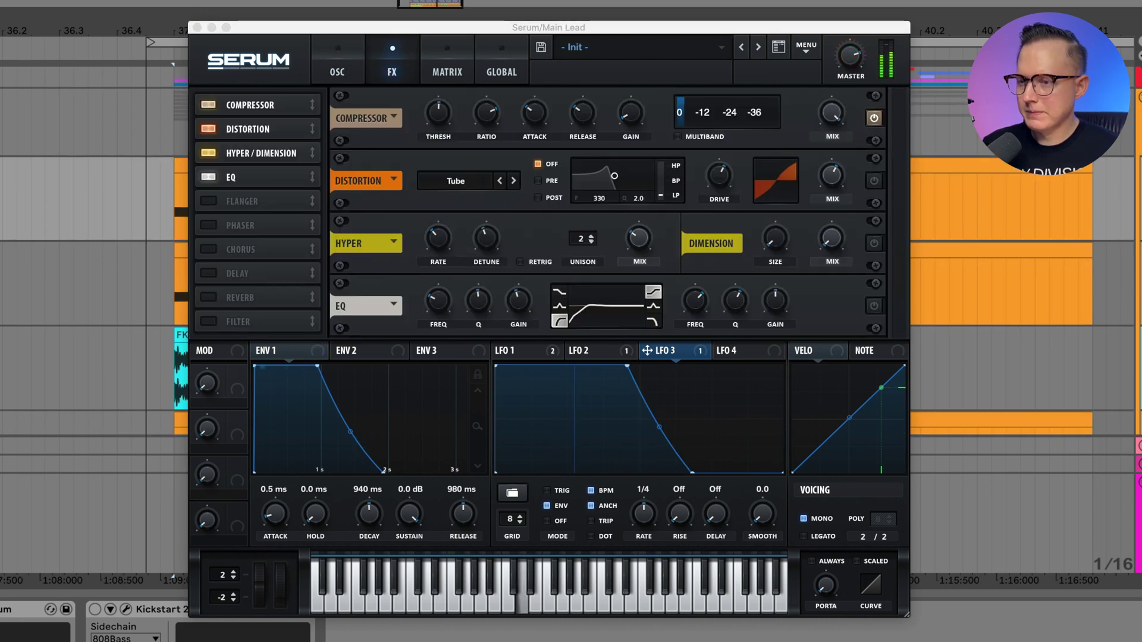